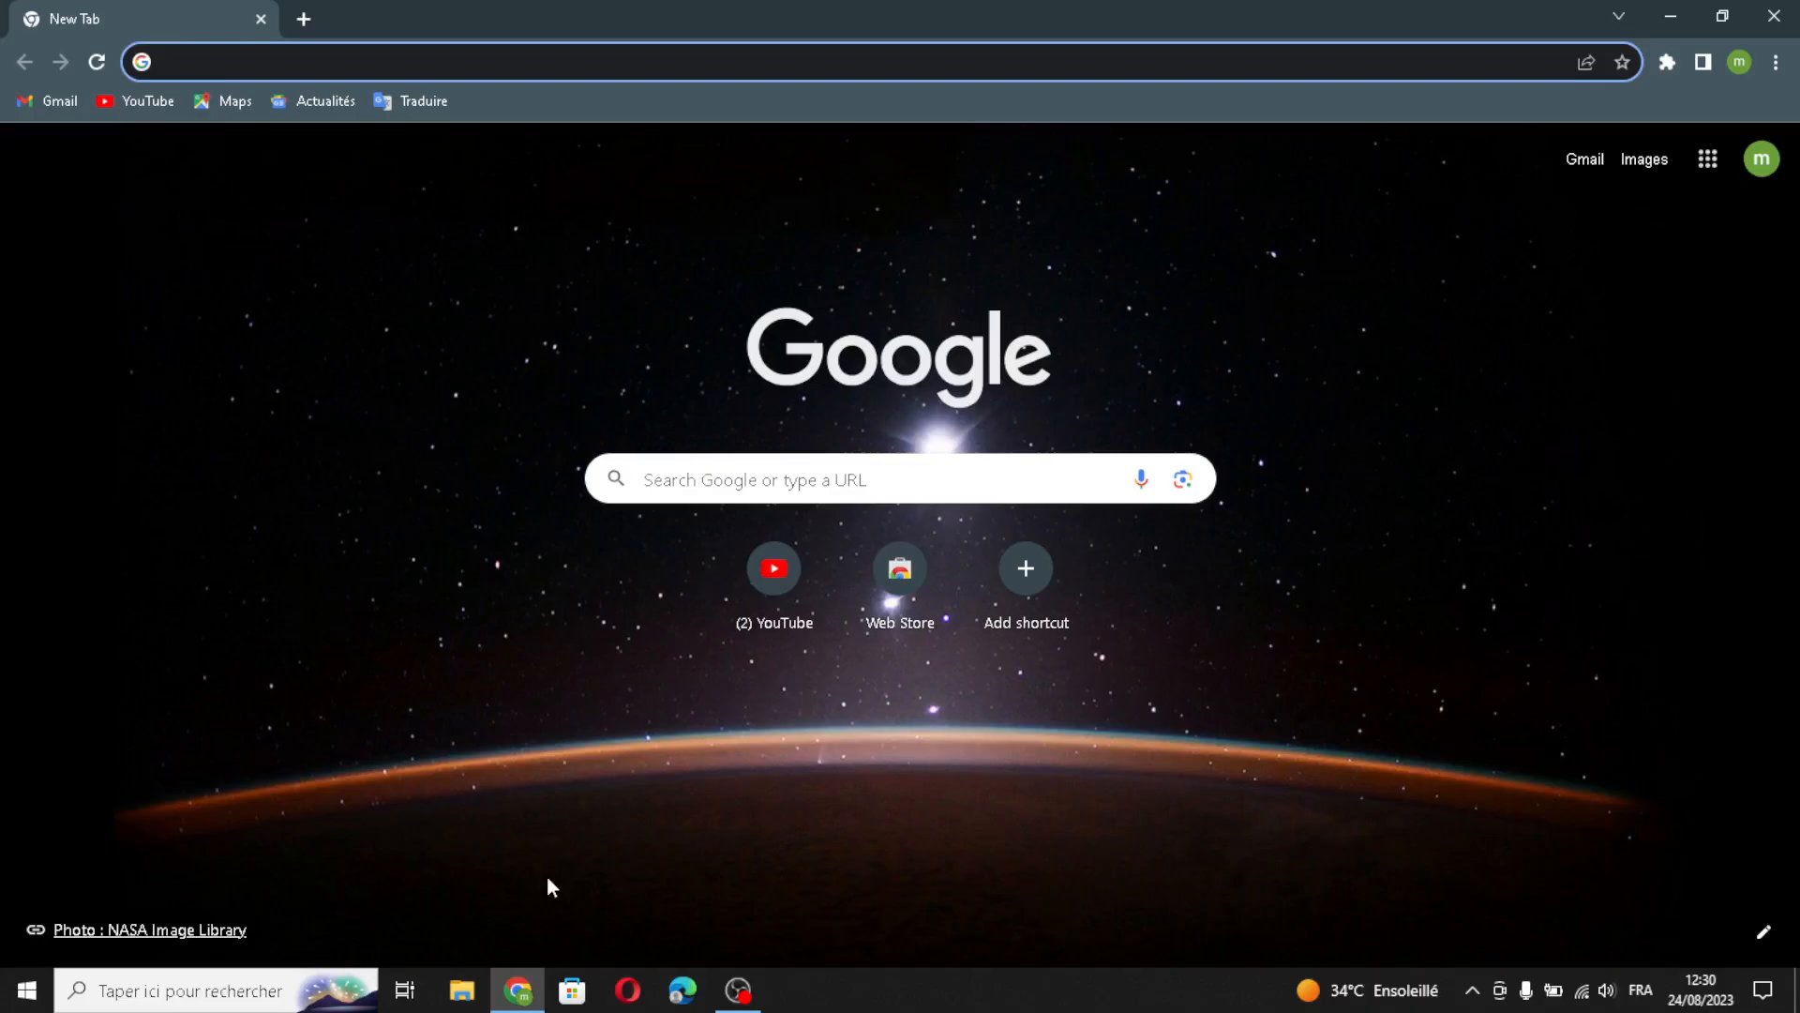
# - Search the web for wix, open the Wix site and start creating a new site
pyautogui.write('wix')
pyautogui.press('Return')
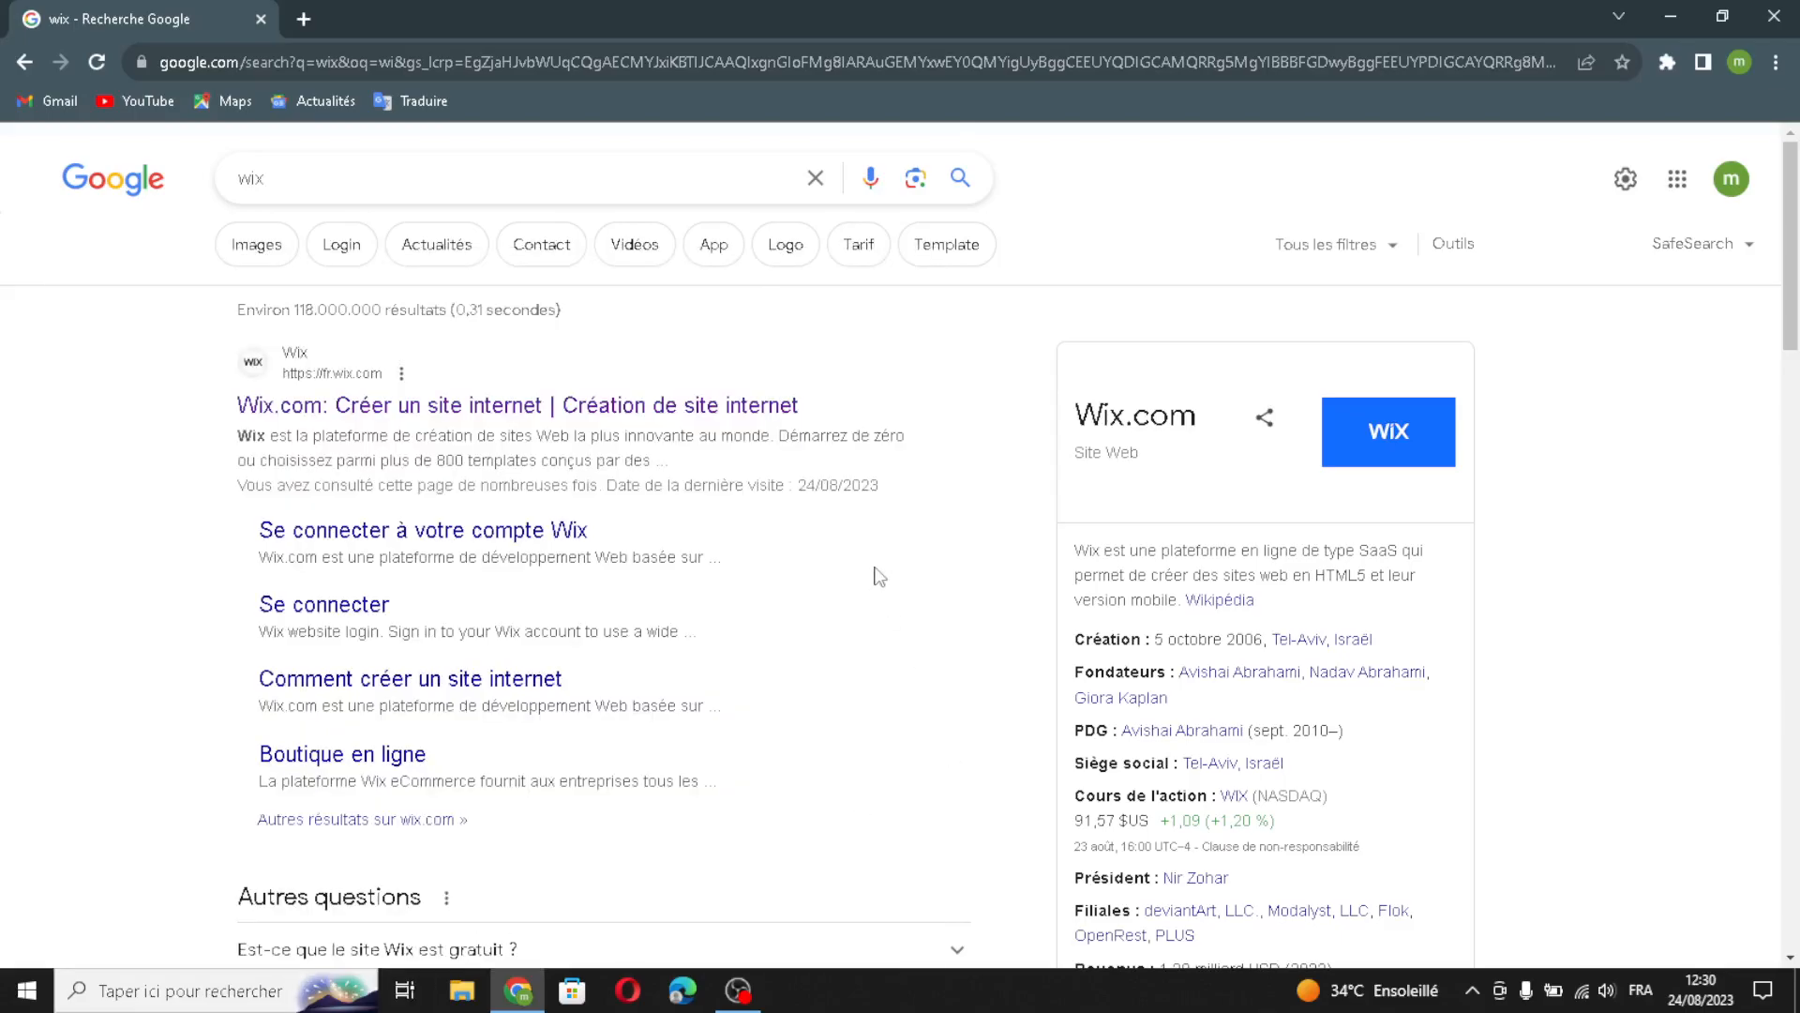
pyautogui.click(358, 406)
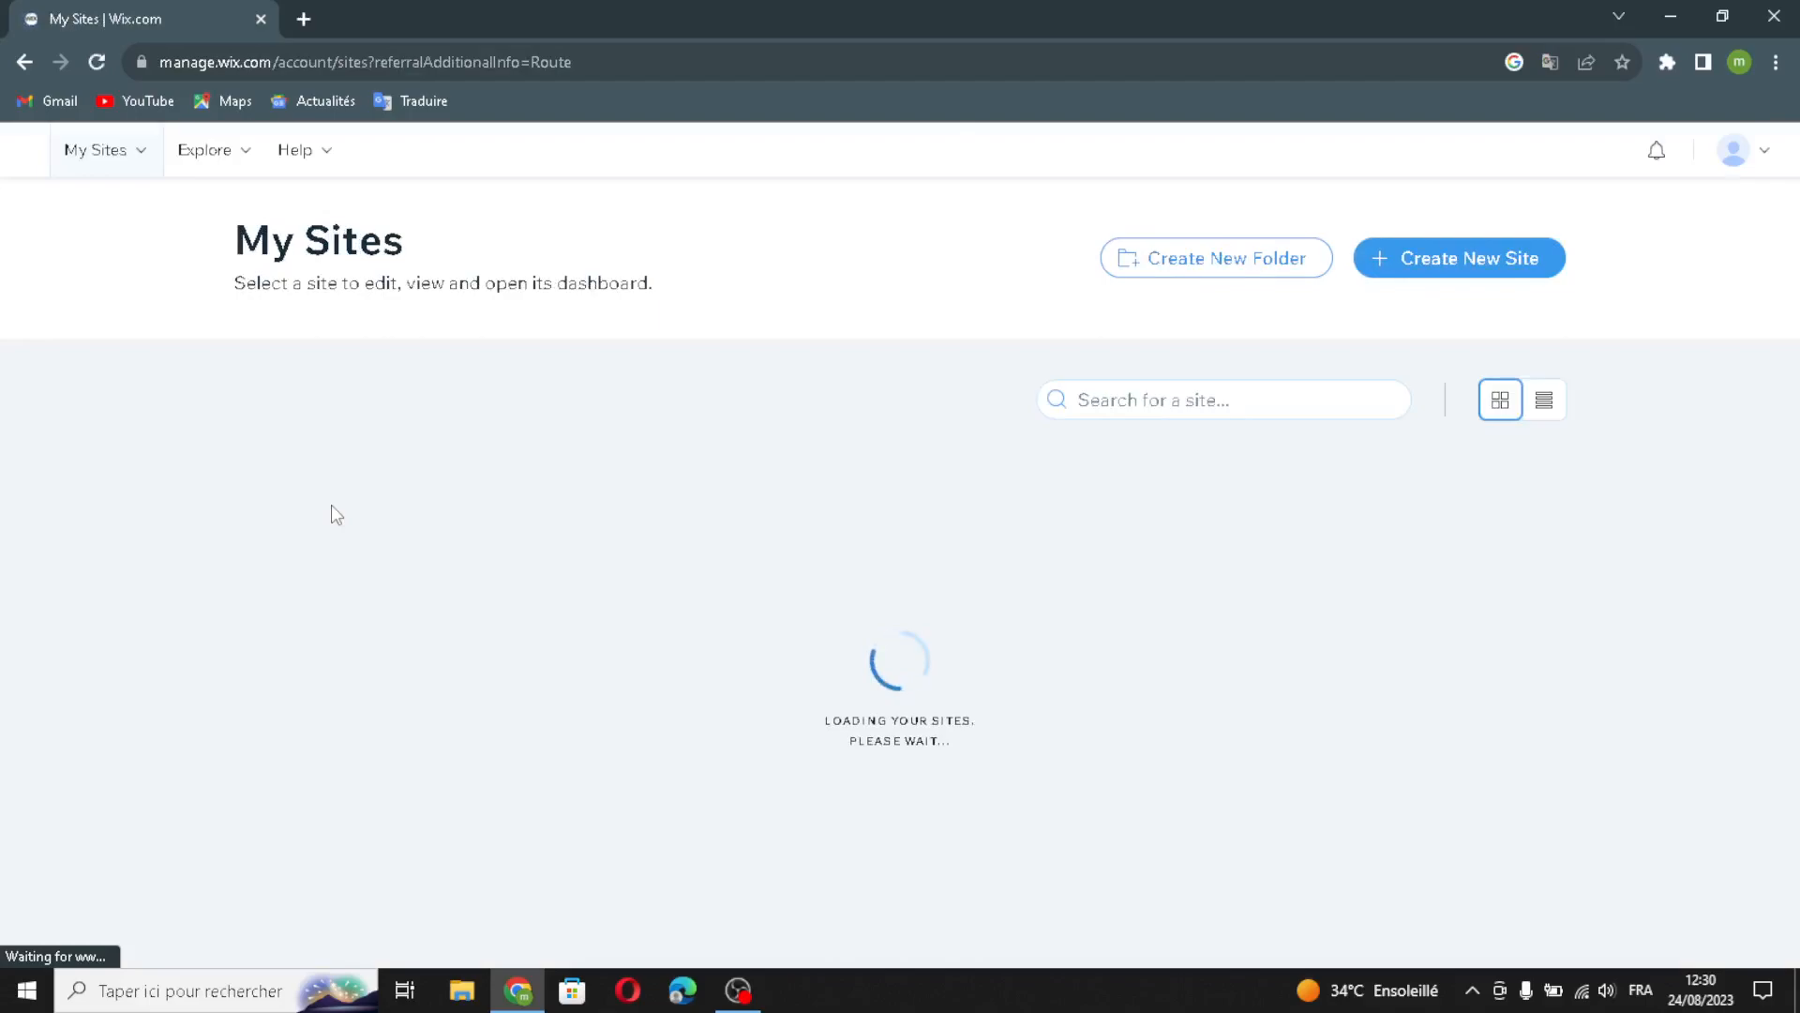
pyautogui.click(1446, 268)
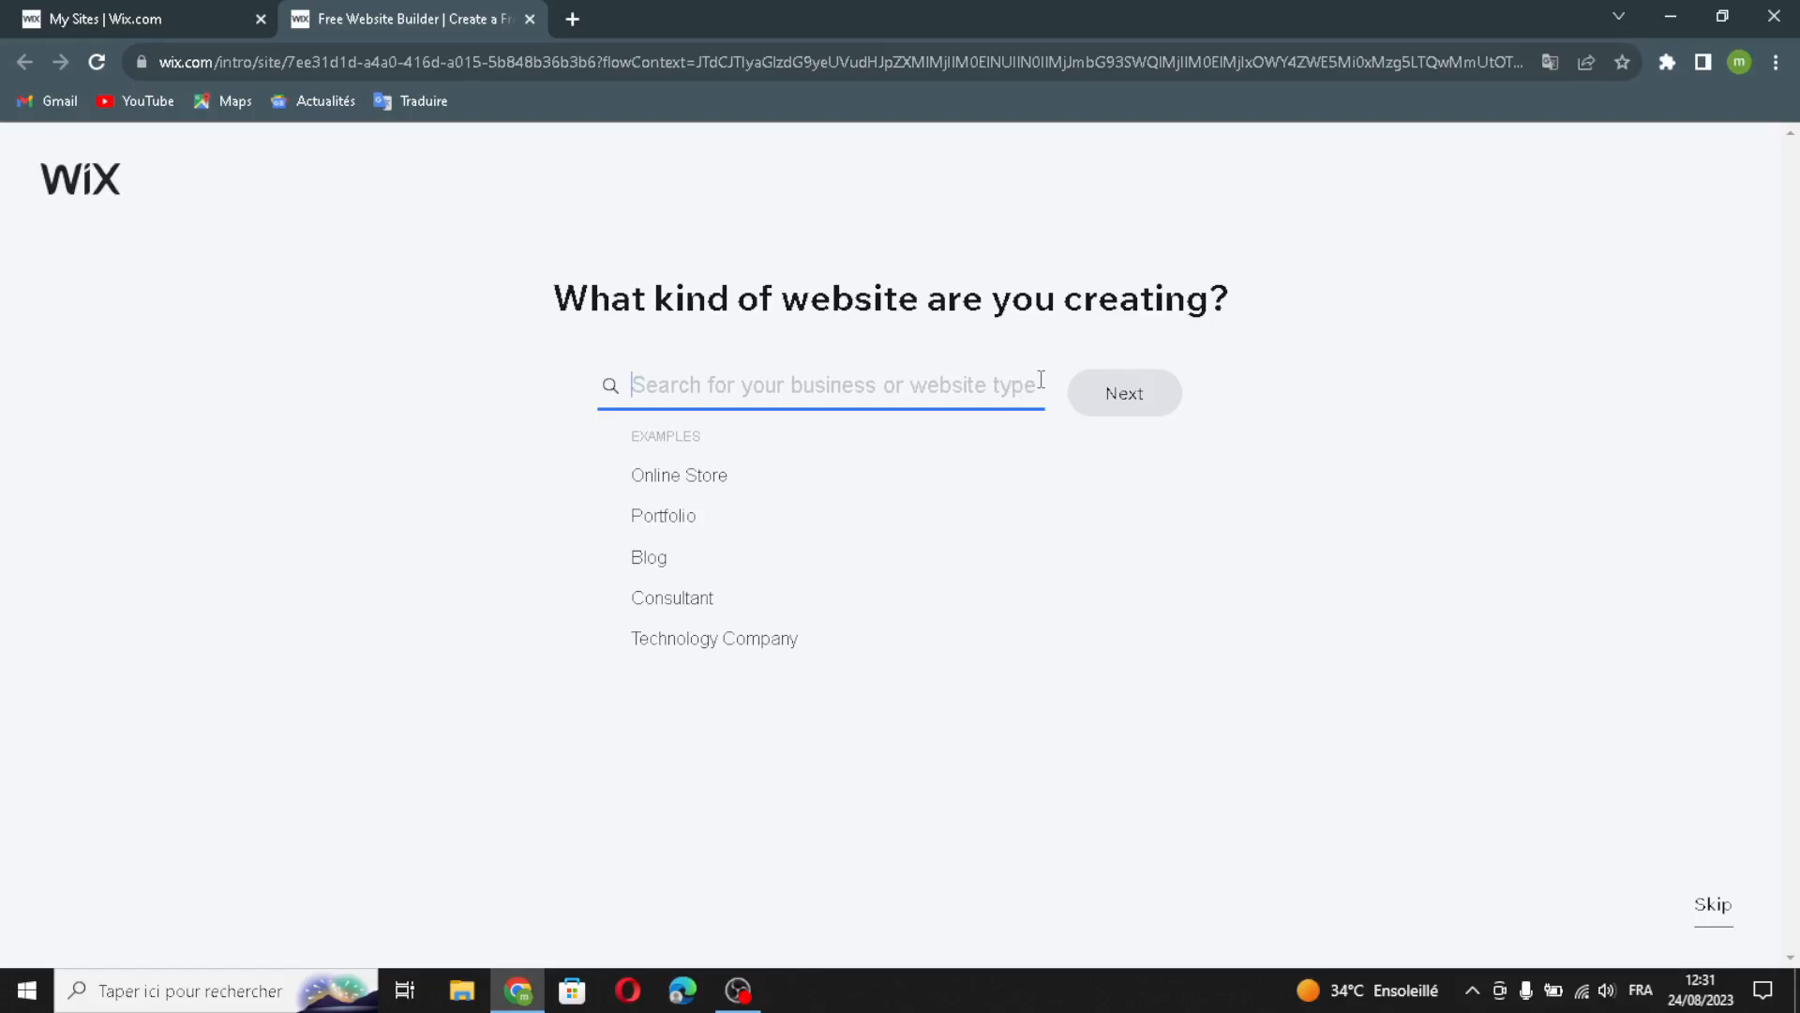
# - Look up sustainable and eco-friendly products as the website type and continue with Ecom Sustainable Product Store
pyautogui.write('su')
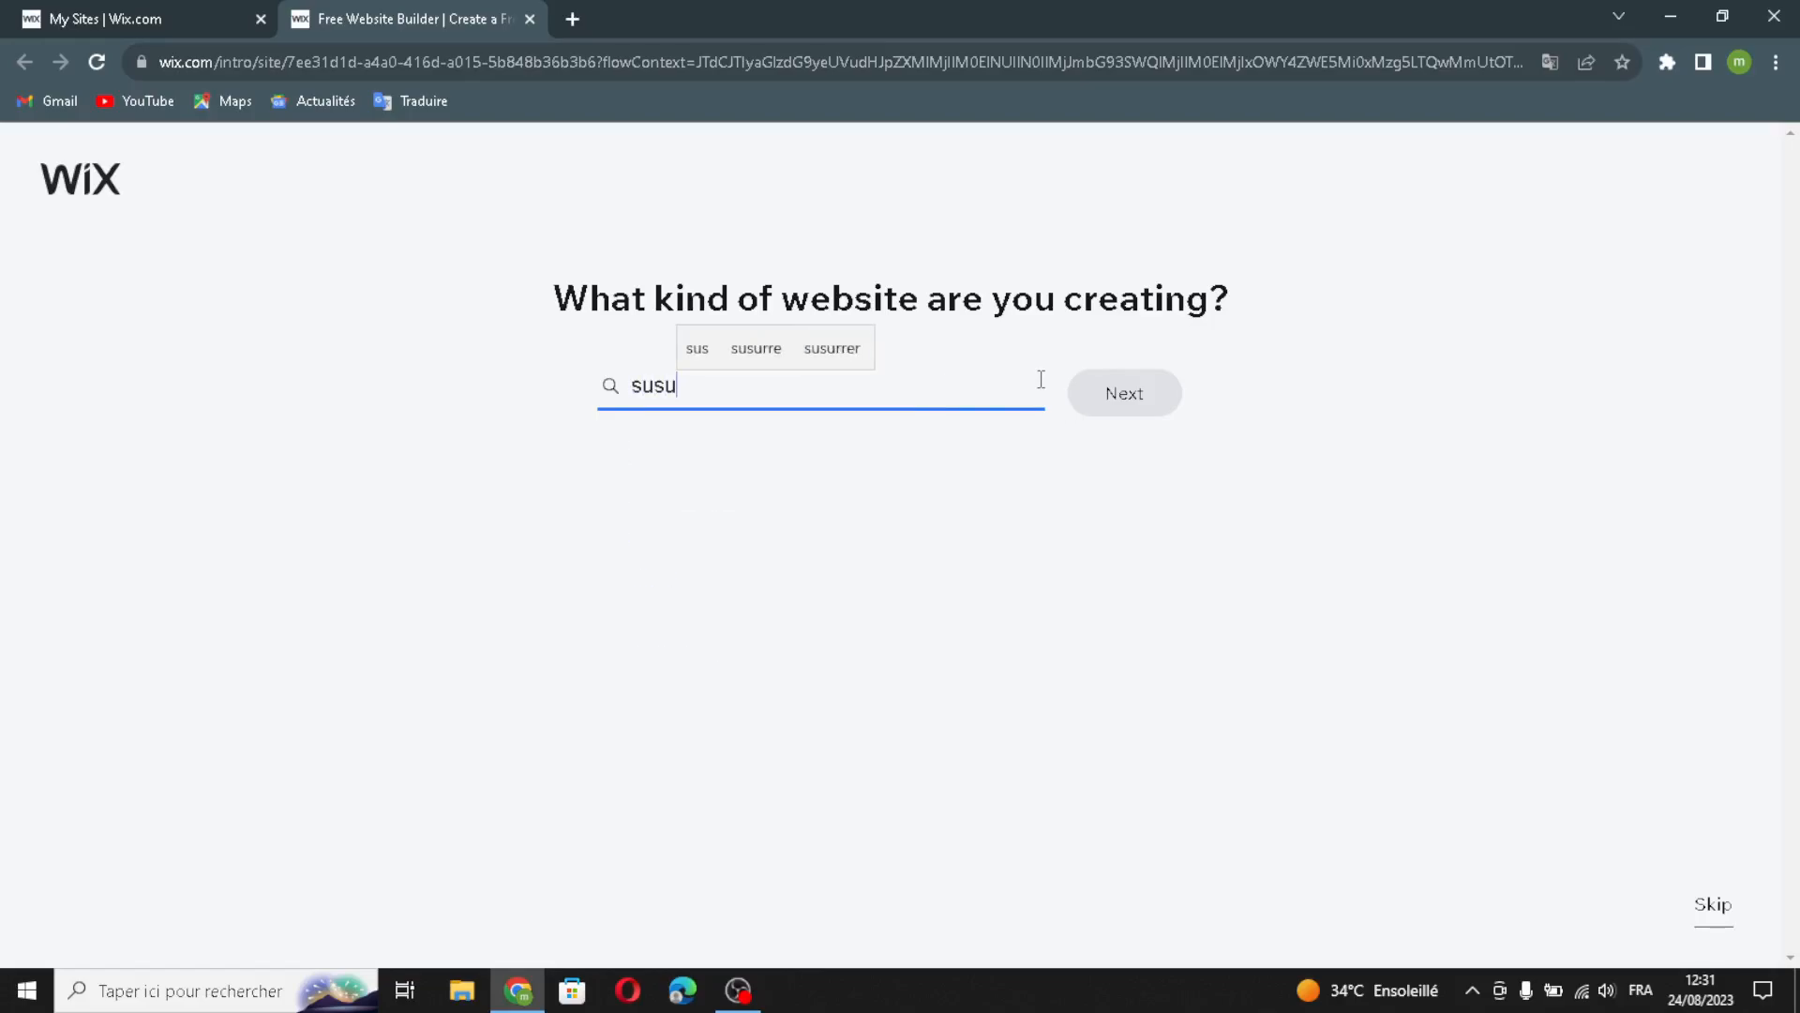
pyautogui.press('BackSpace')
pyautogui.write('tainbe')
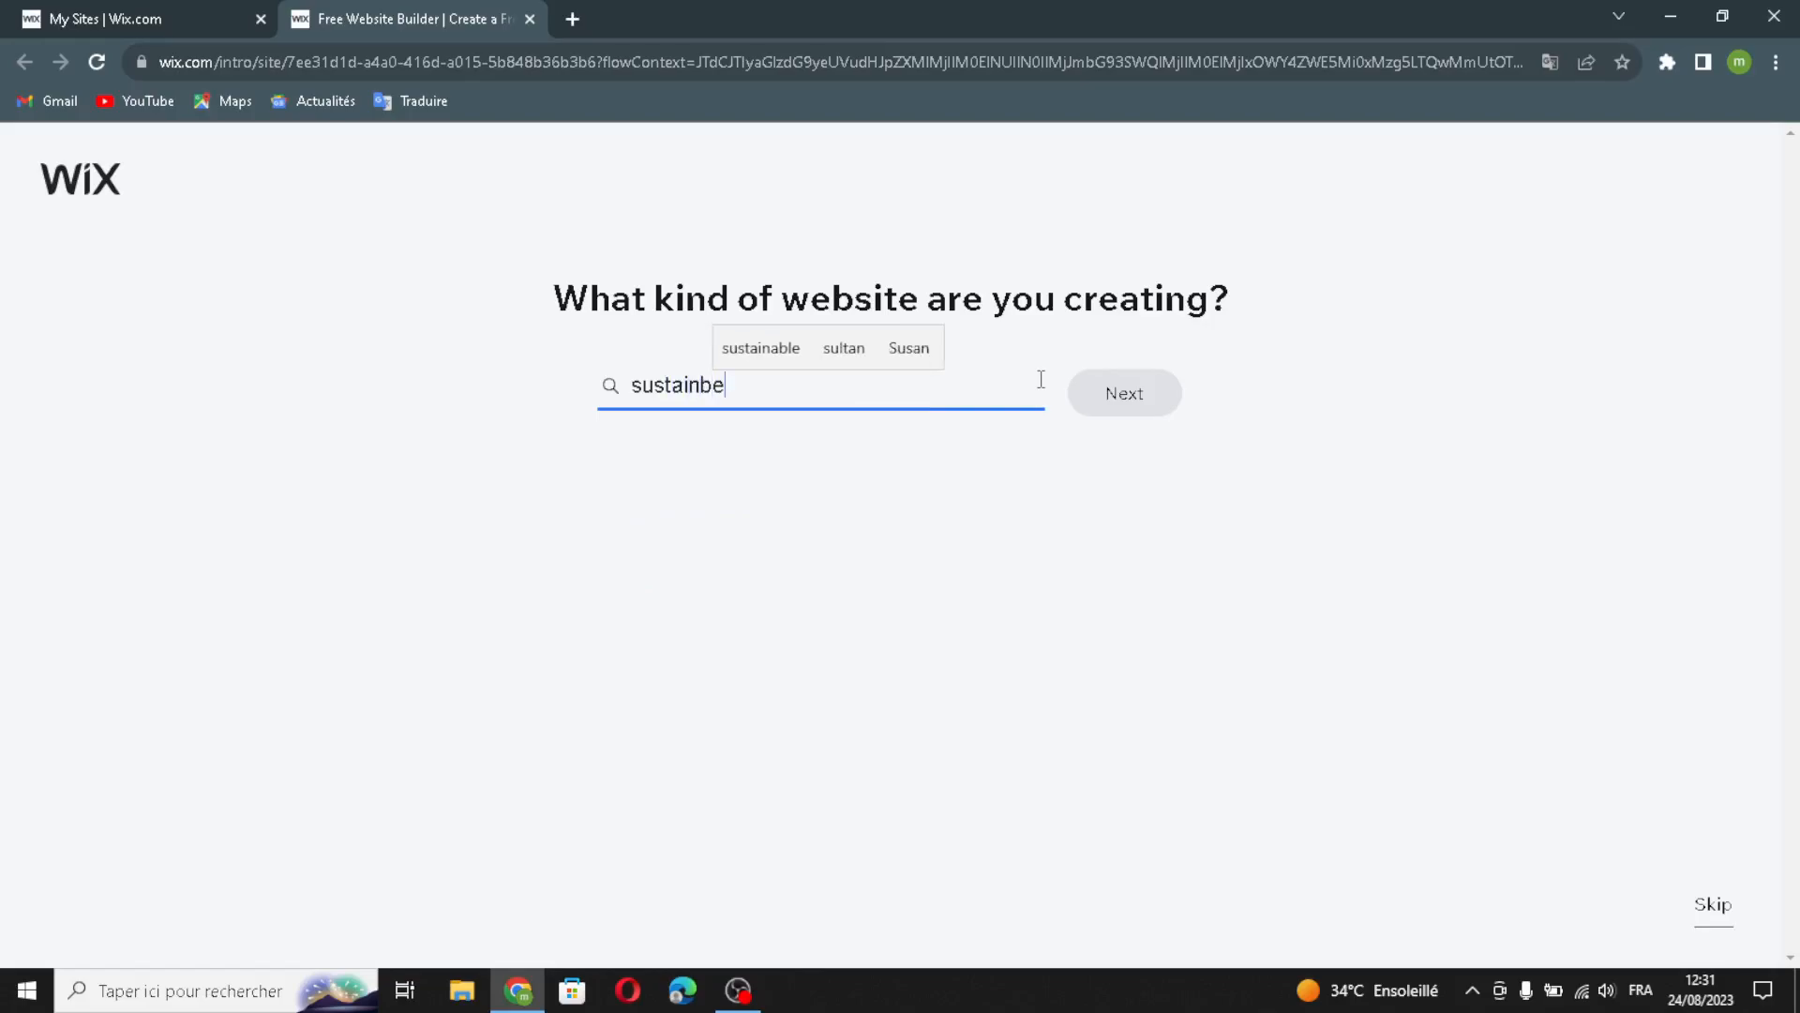
pyautogui.write('a')
pyautogui.press('BackSpace')
pyautogui.press('BackSpace')
pyautogui.write('able ')
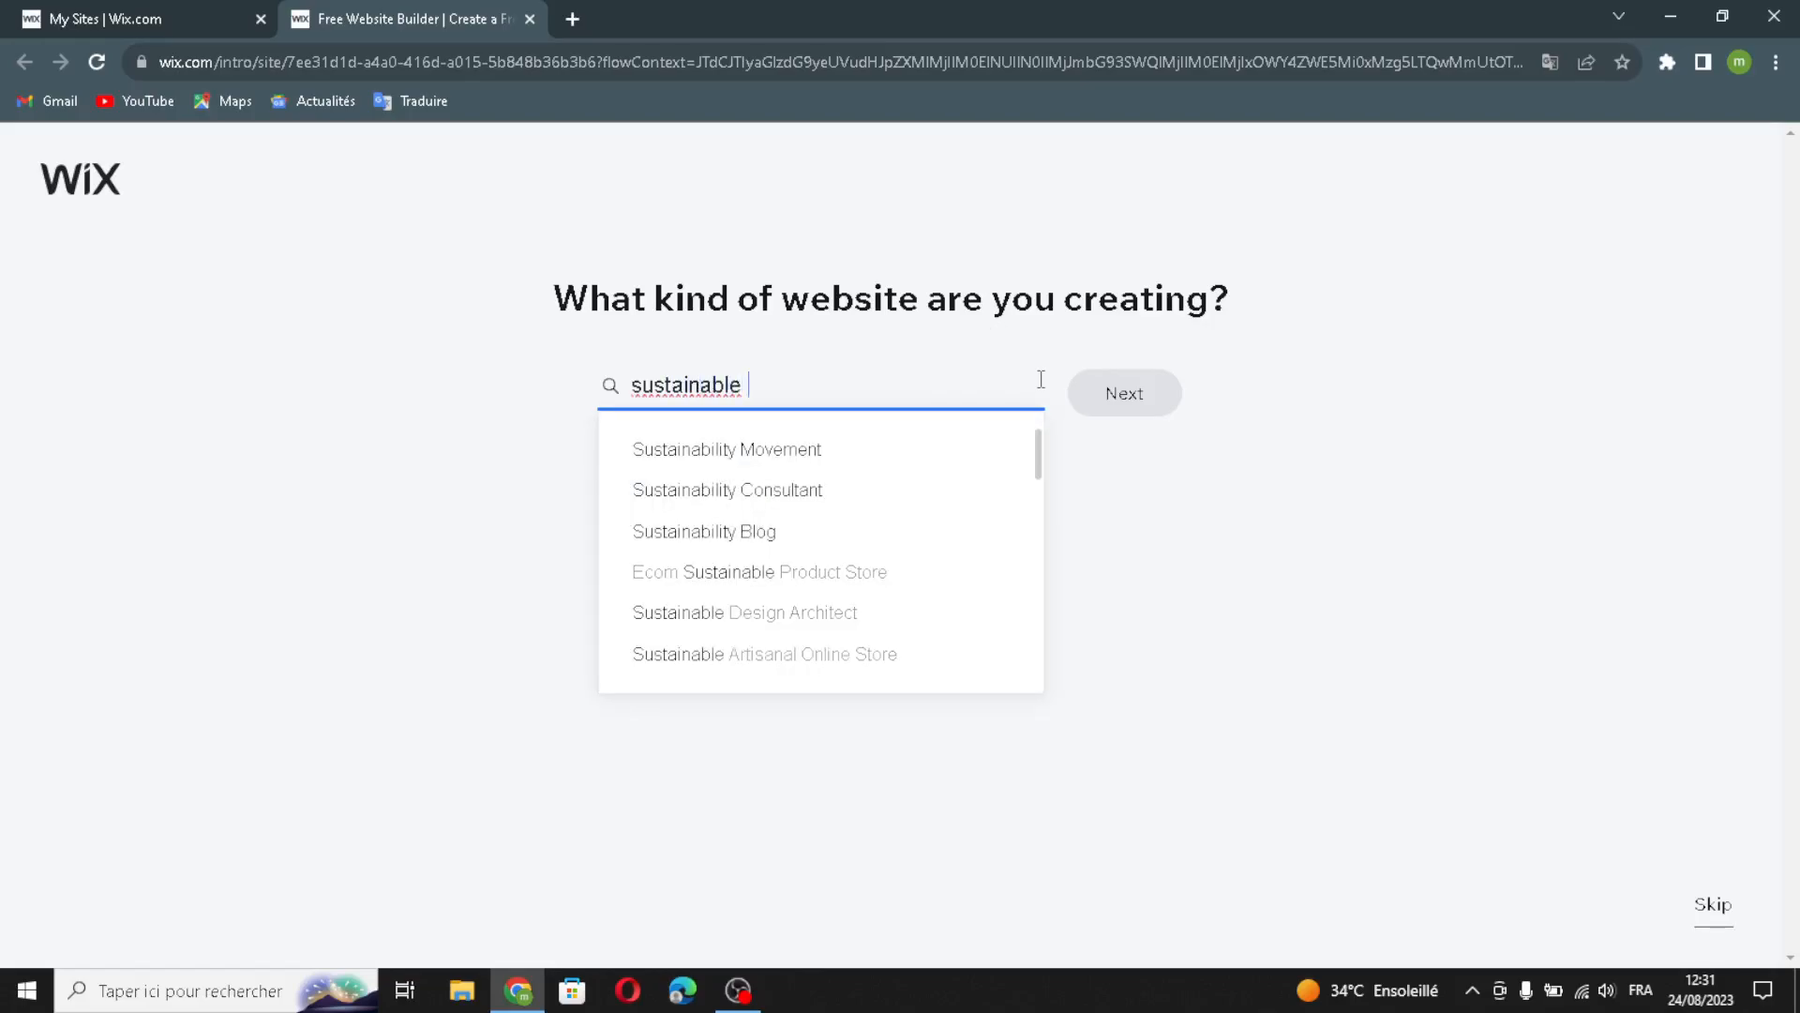
pyautogui.write('and ec')
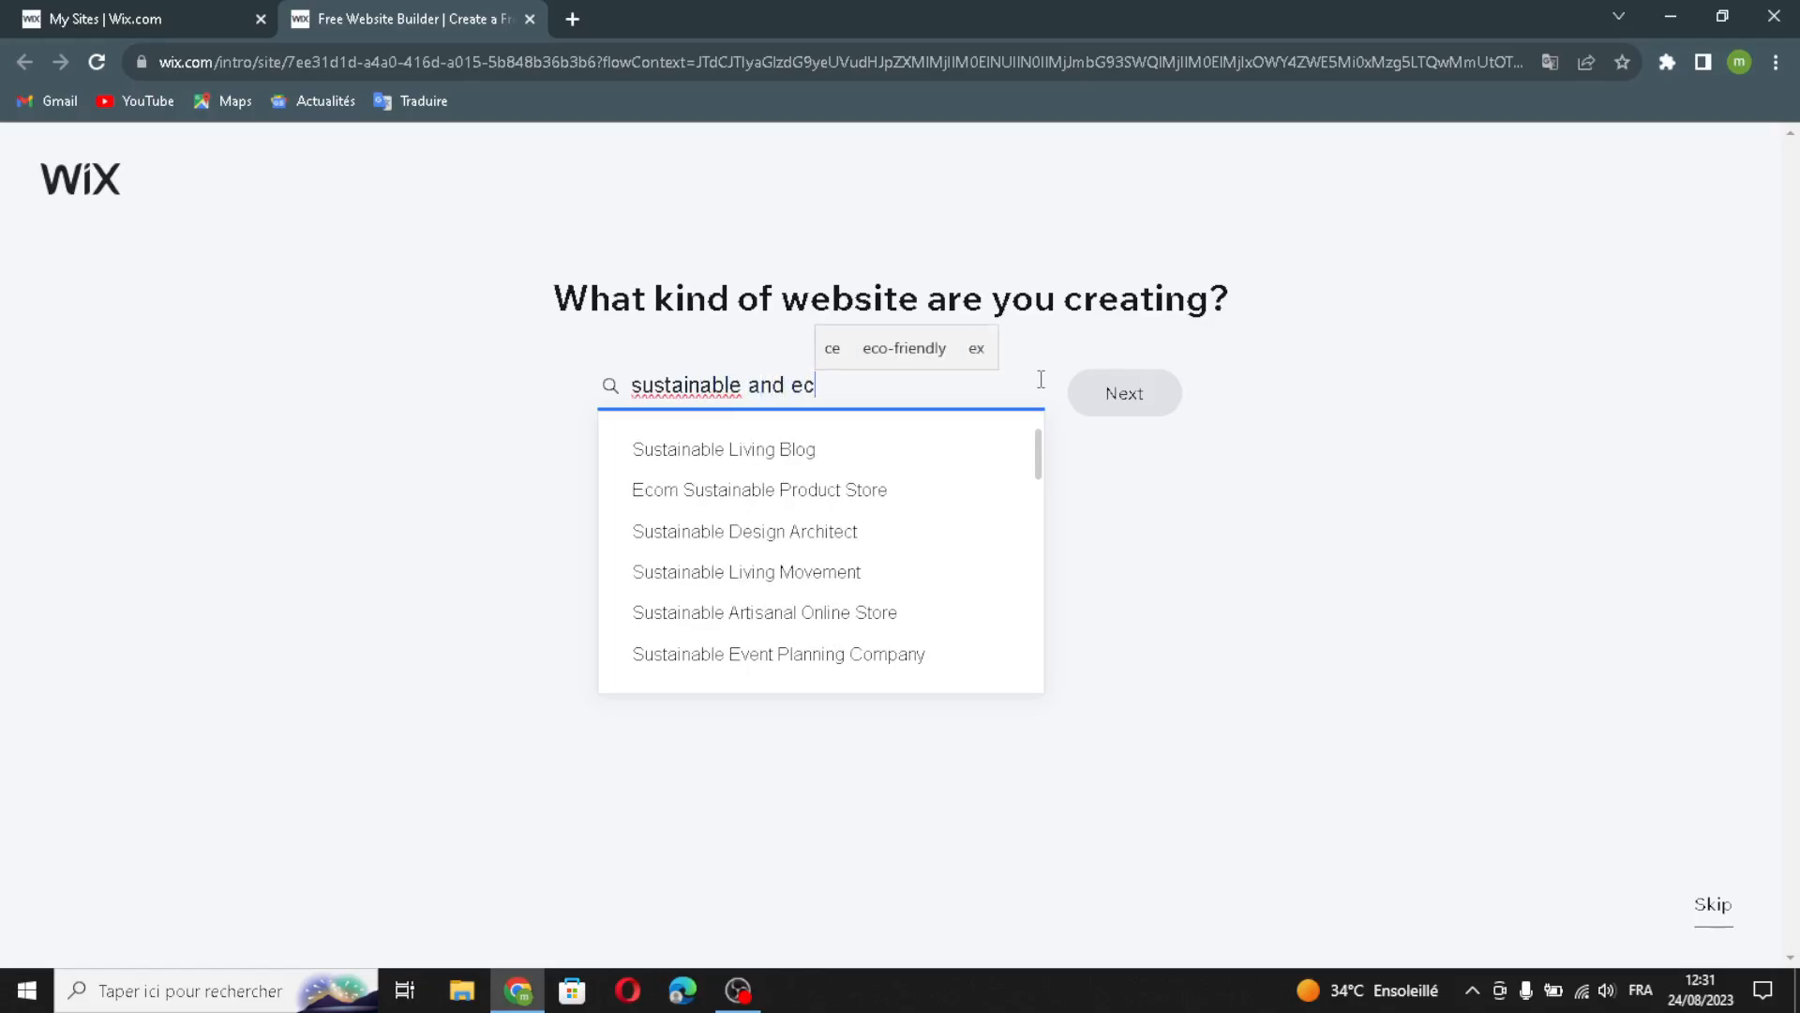
pyautogui.write('o-fri')
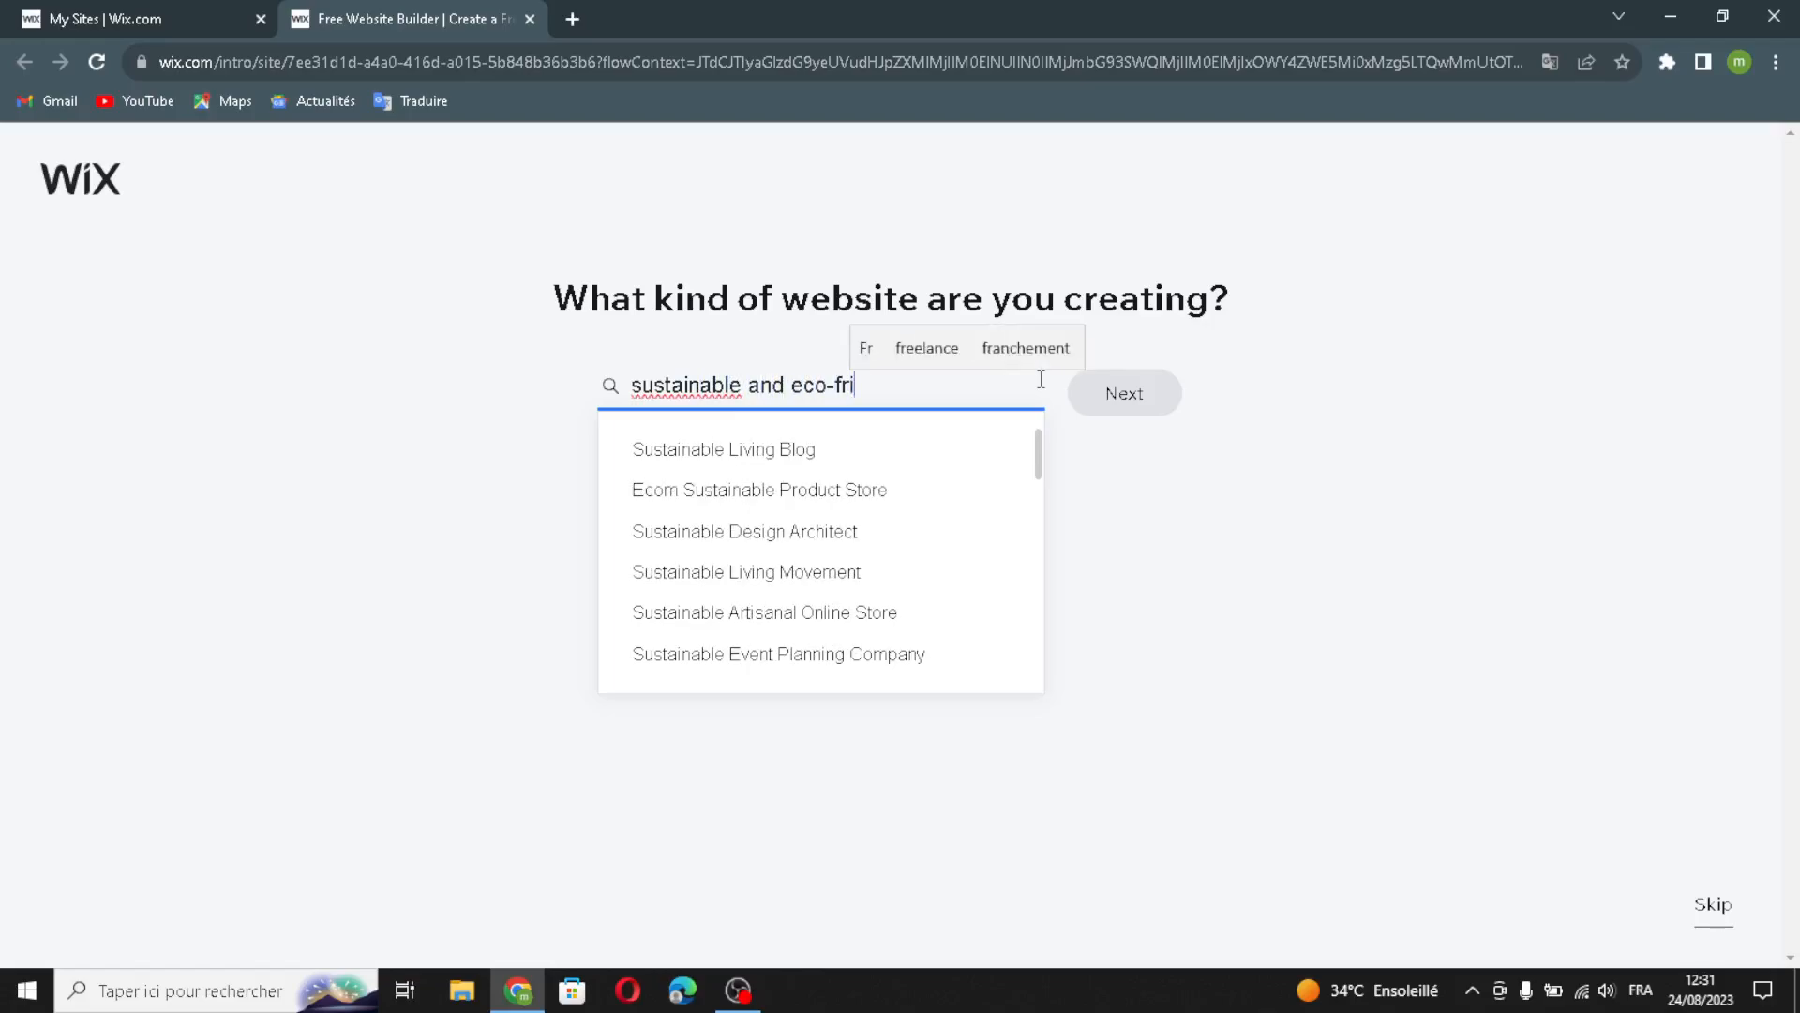
pyautogui.write('endly p')
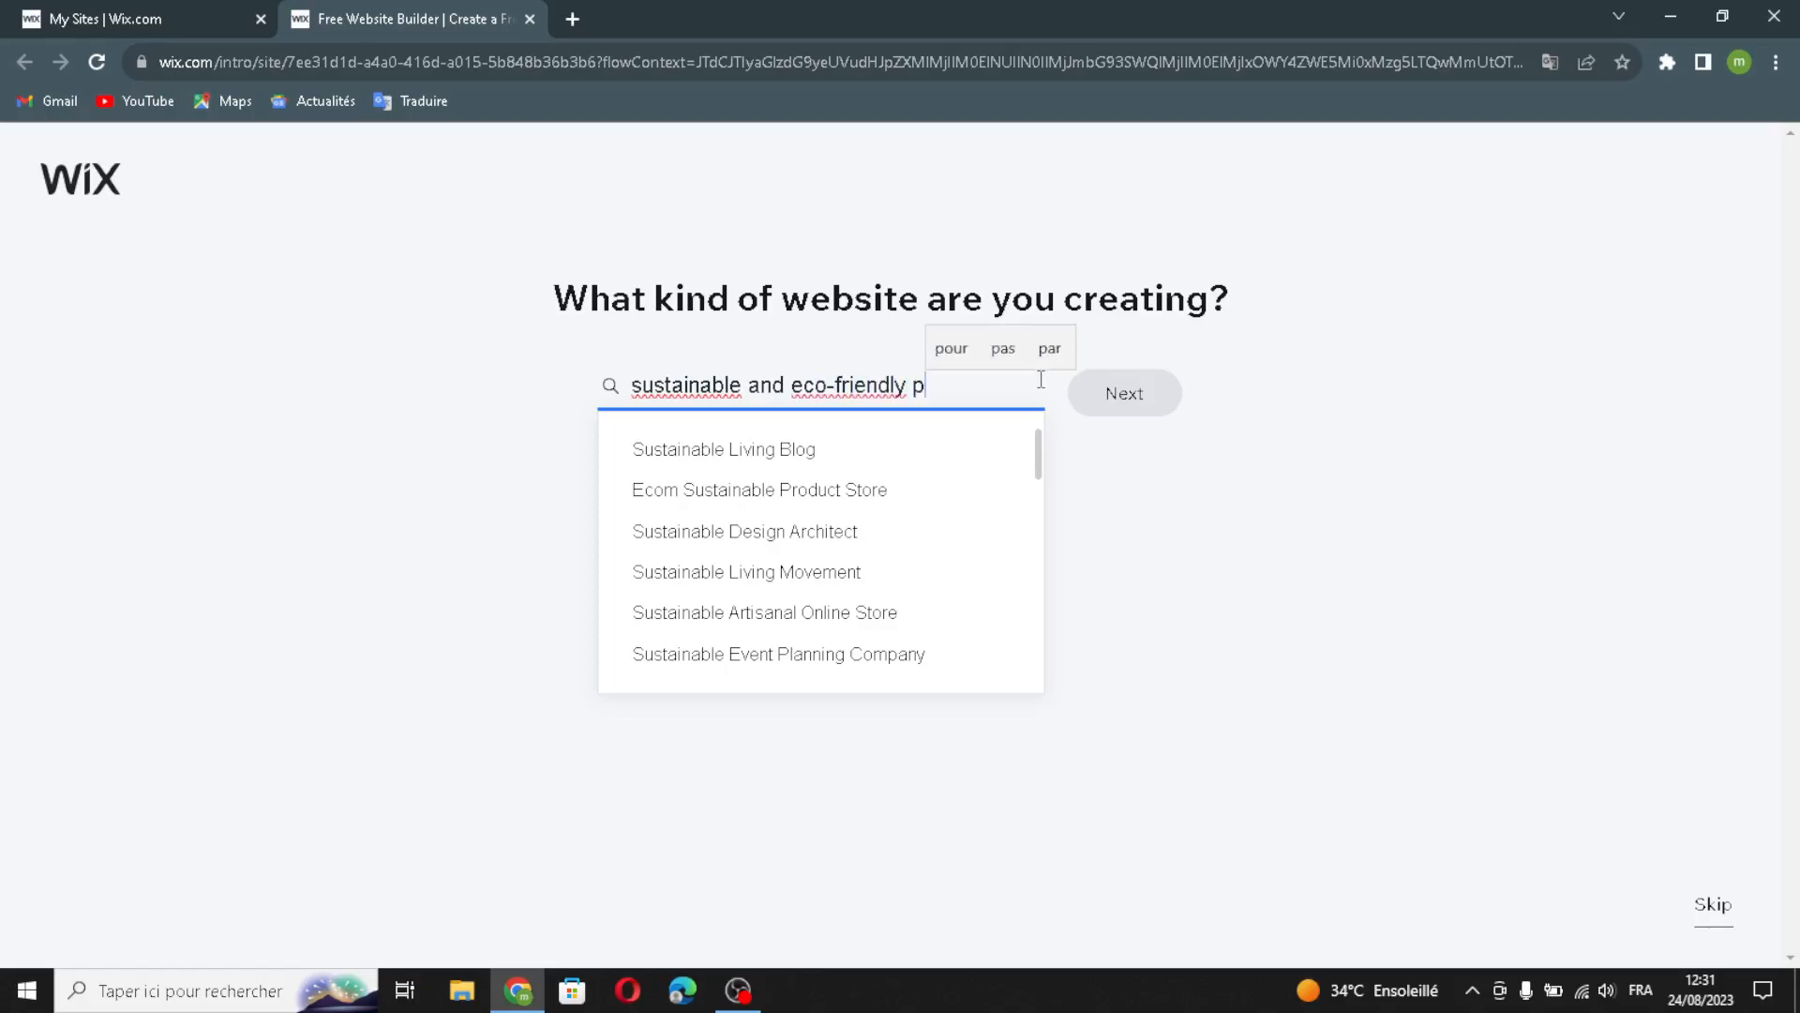
pyautogui.write('roducts')
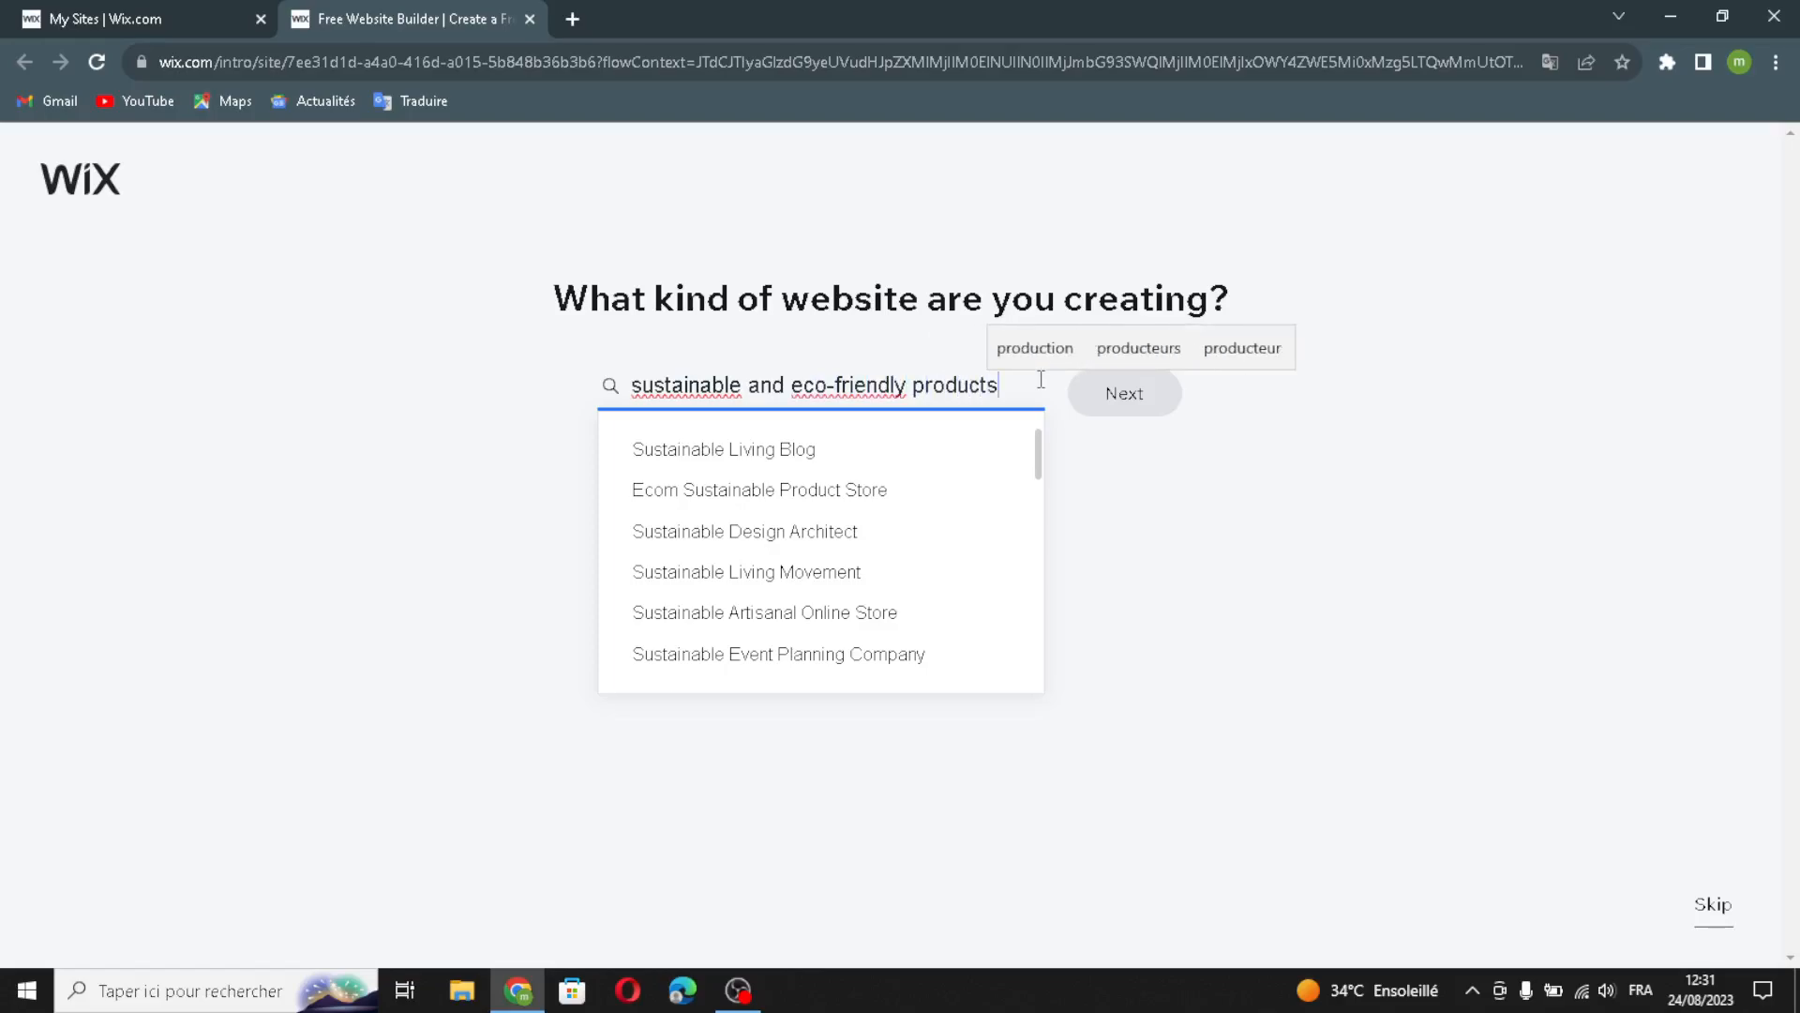
pyautogui.click(809, 488)
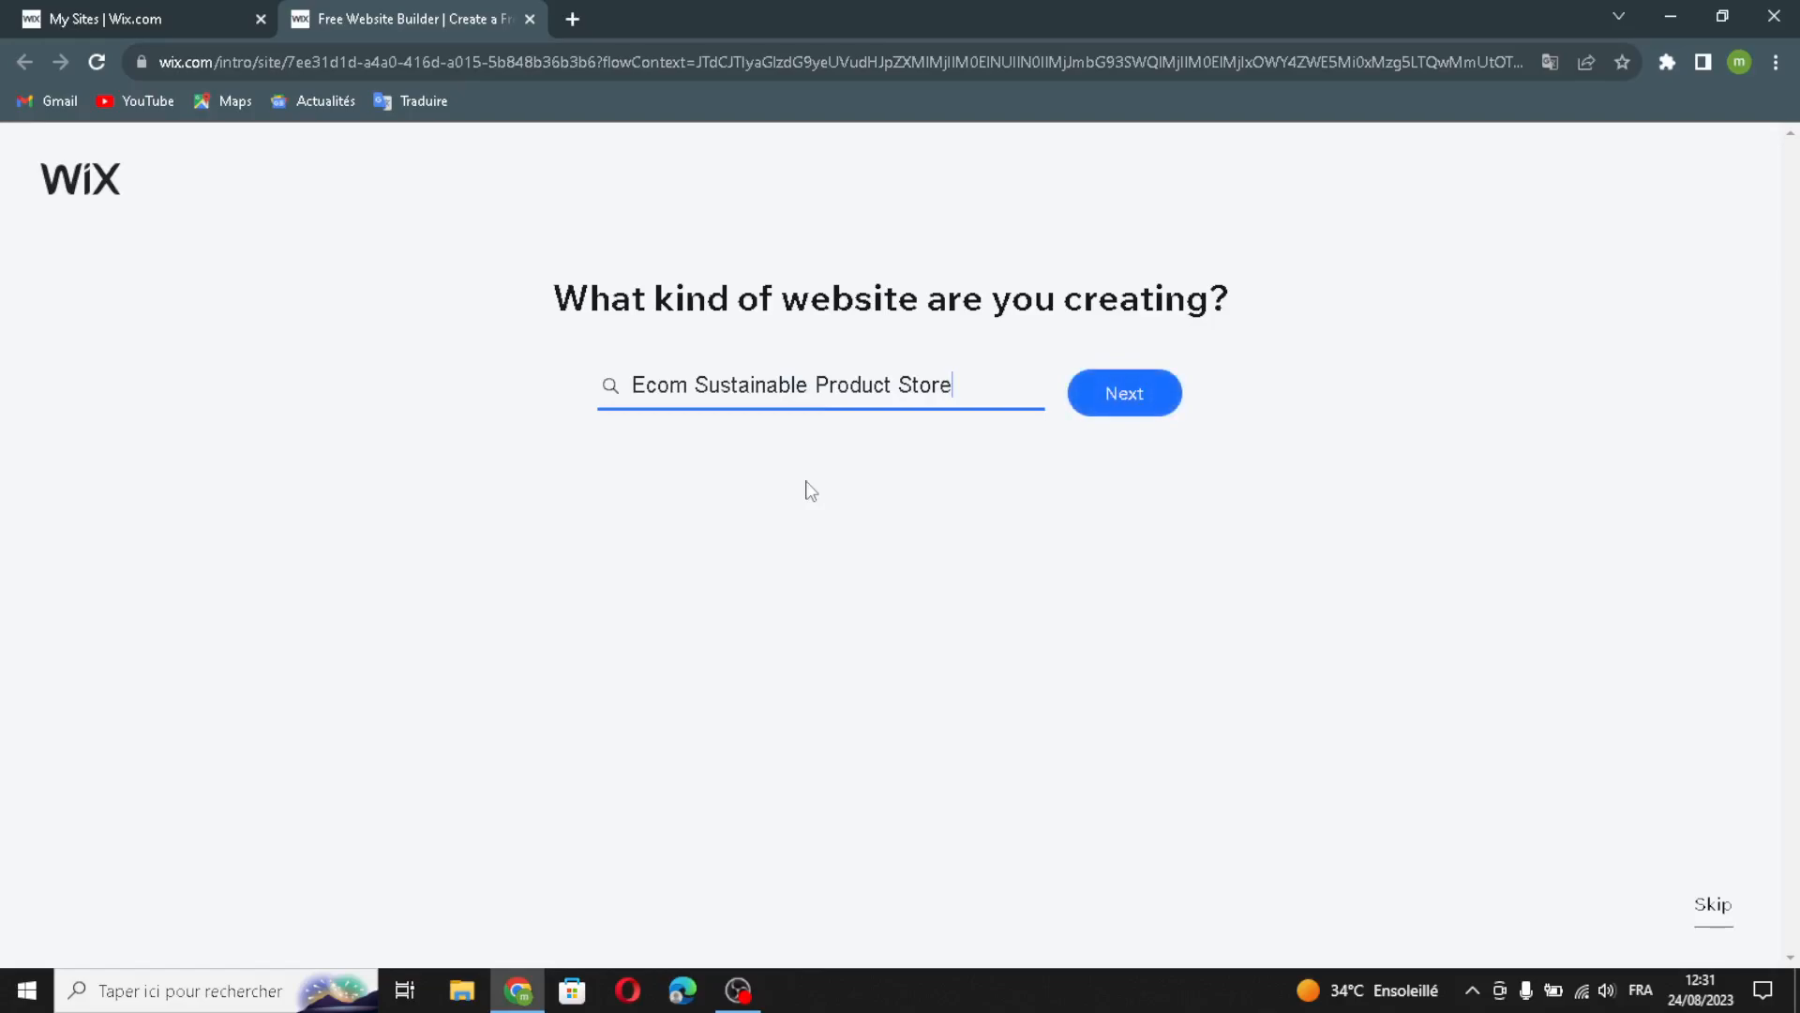
pyautogui.click(1115, 395)
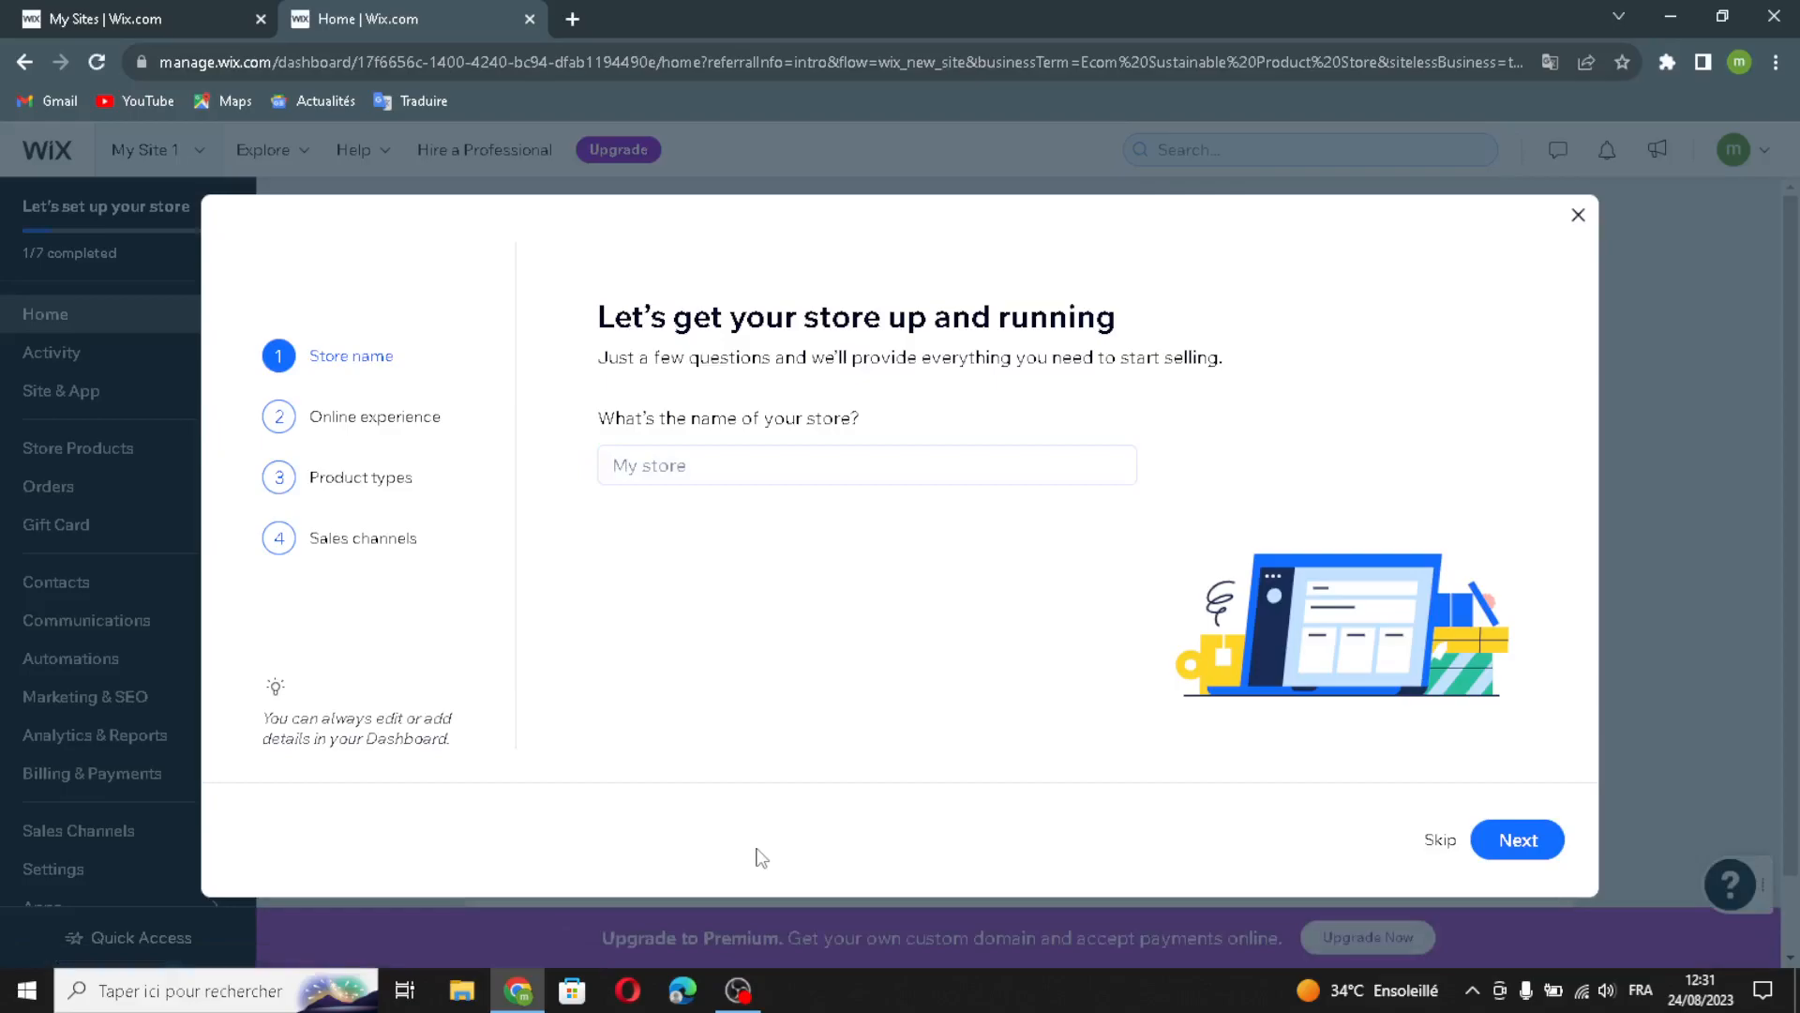
# - Name the store EcoViva Goods and continue past the question about already having an online store
pyautogui.click(737, 466)
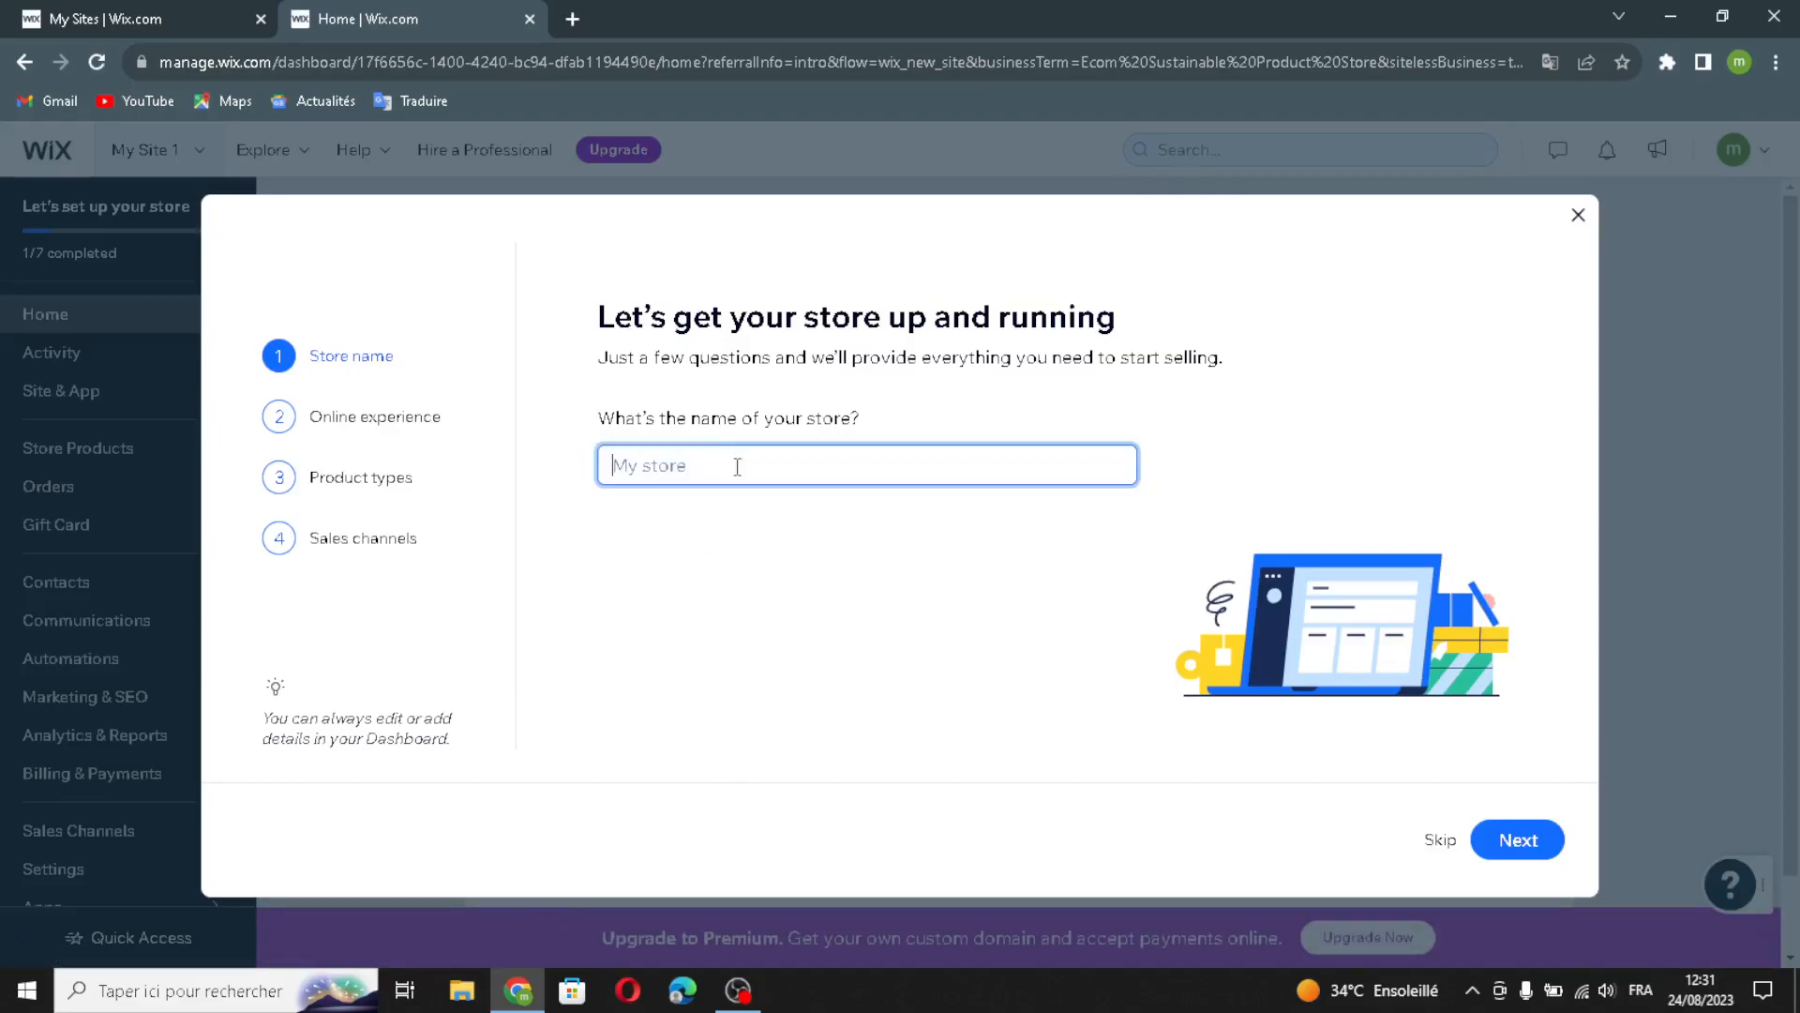
pyautogui.write('EcoViva Goods')
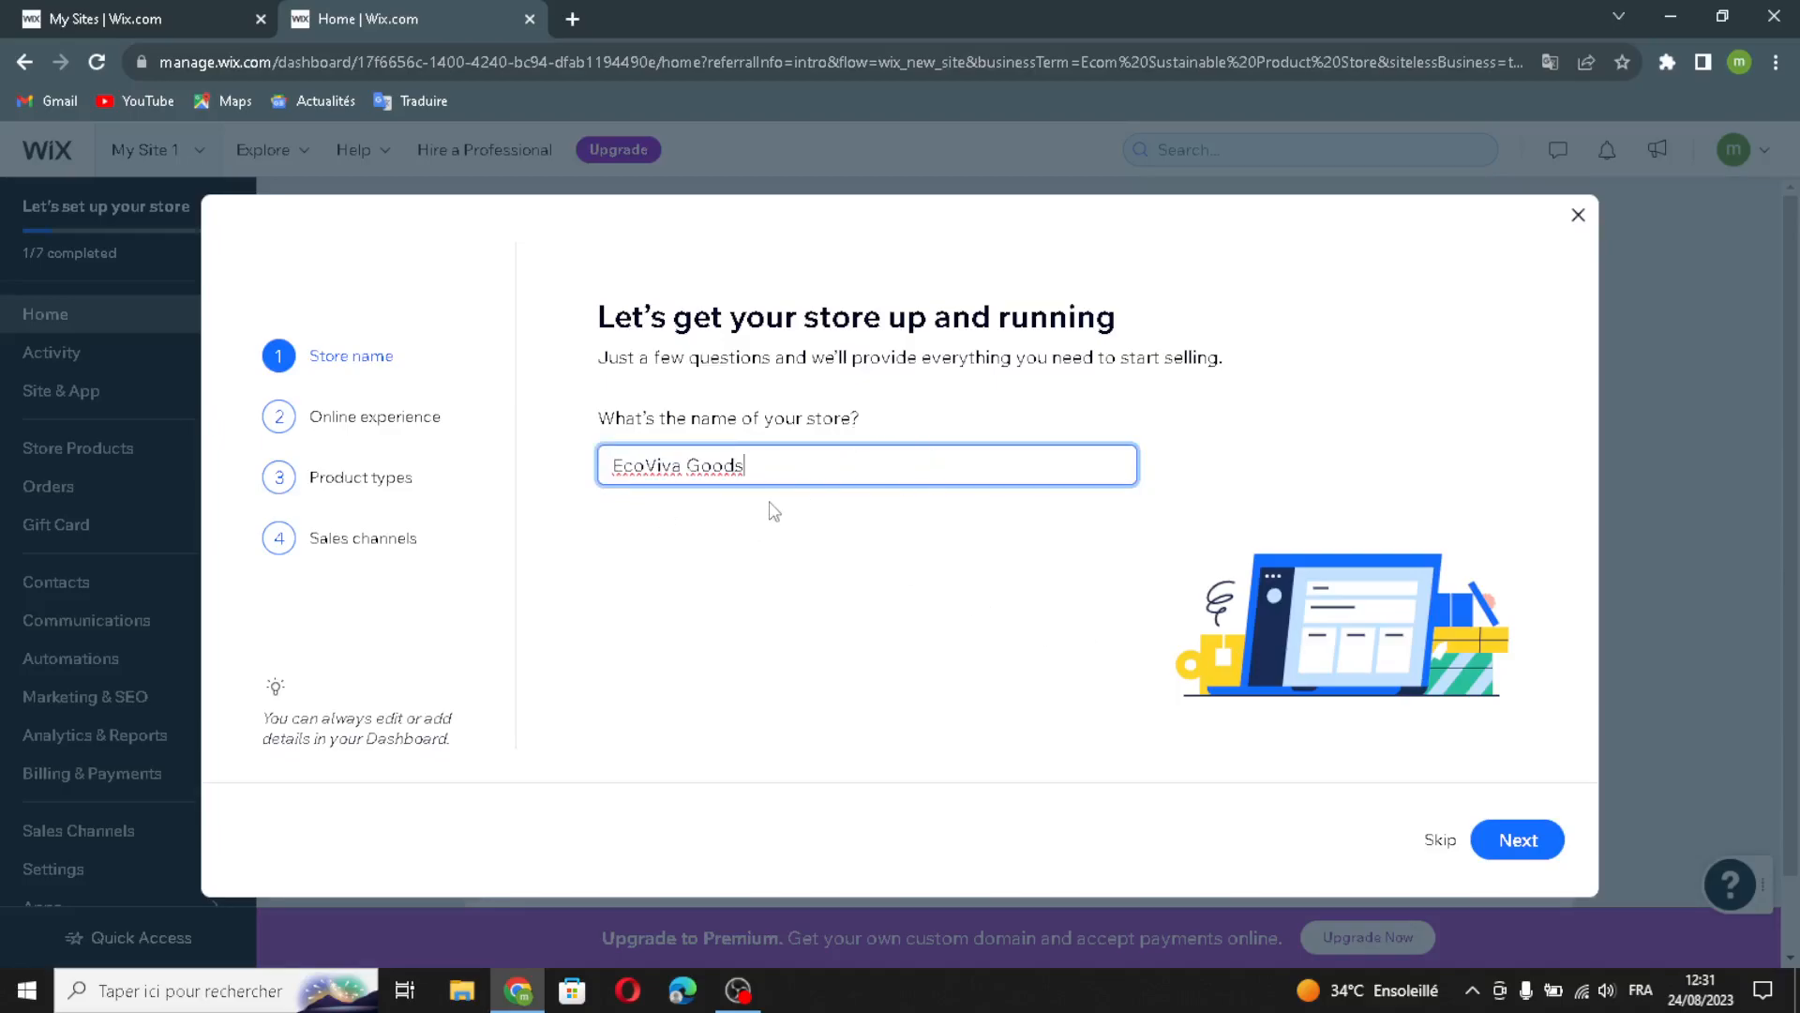
pyautogui.click(1493, 849)
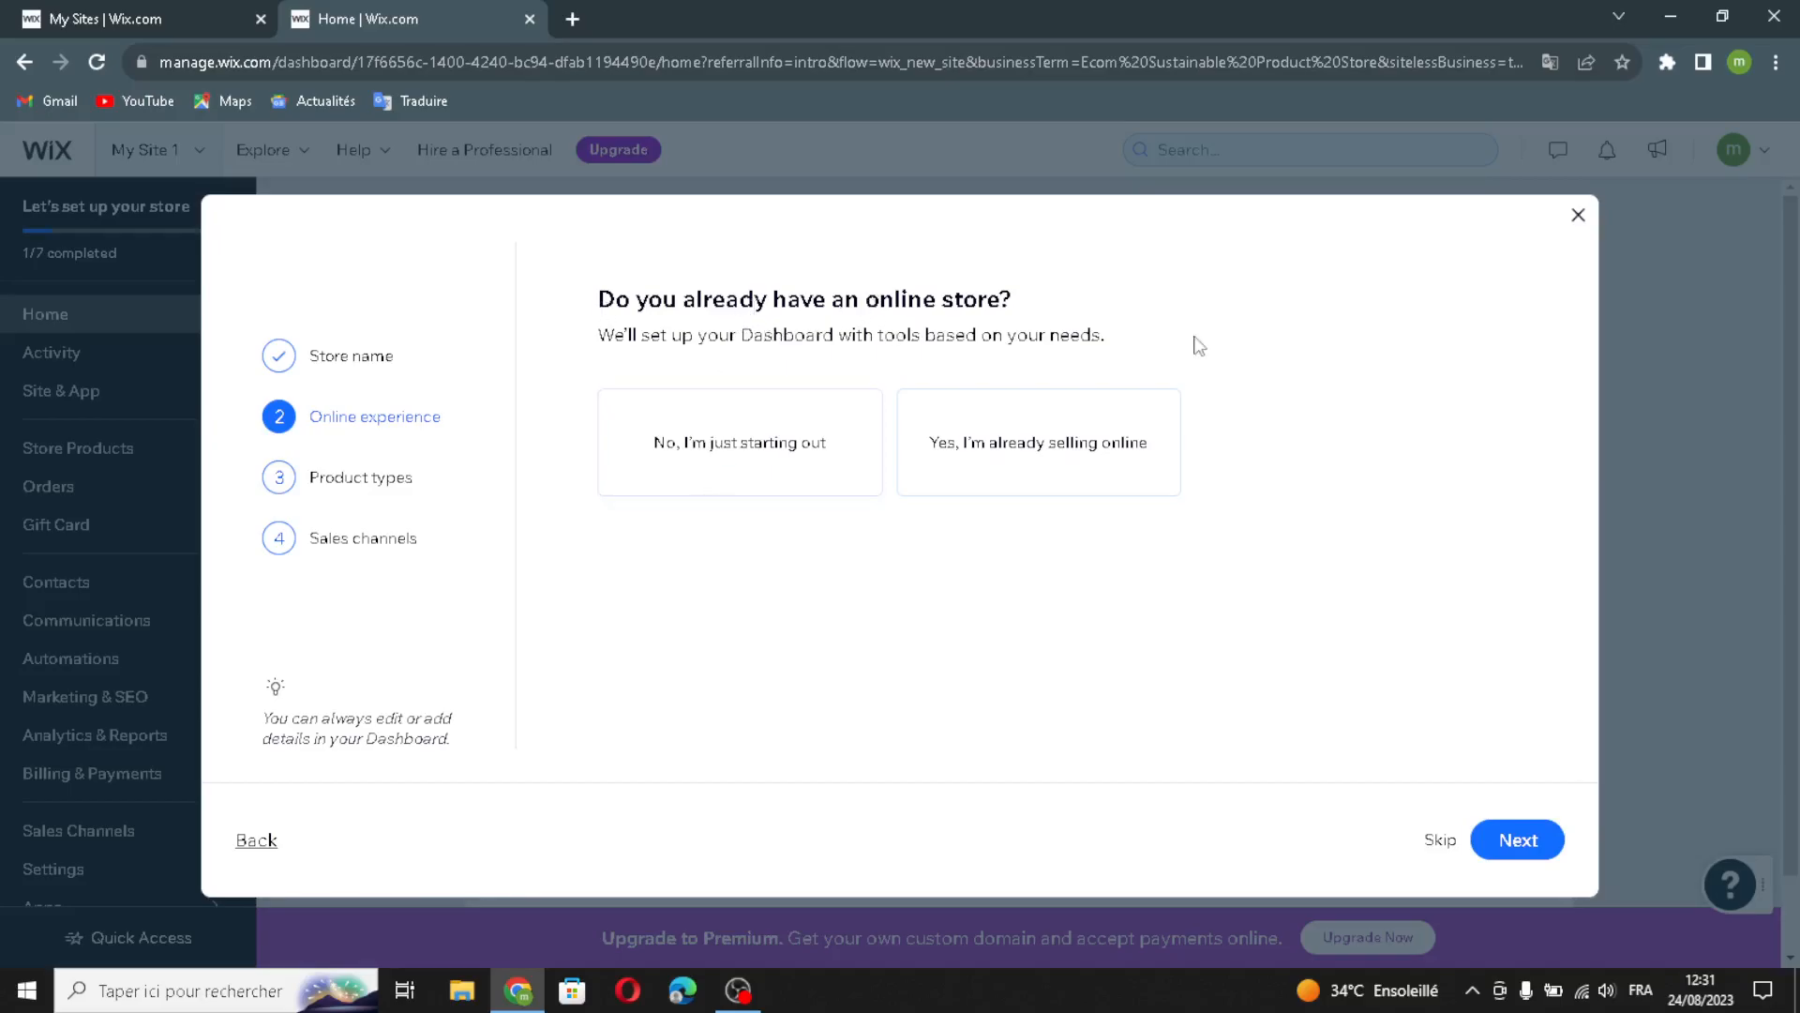
pyautogui.click(1502, 847)
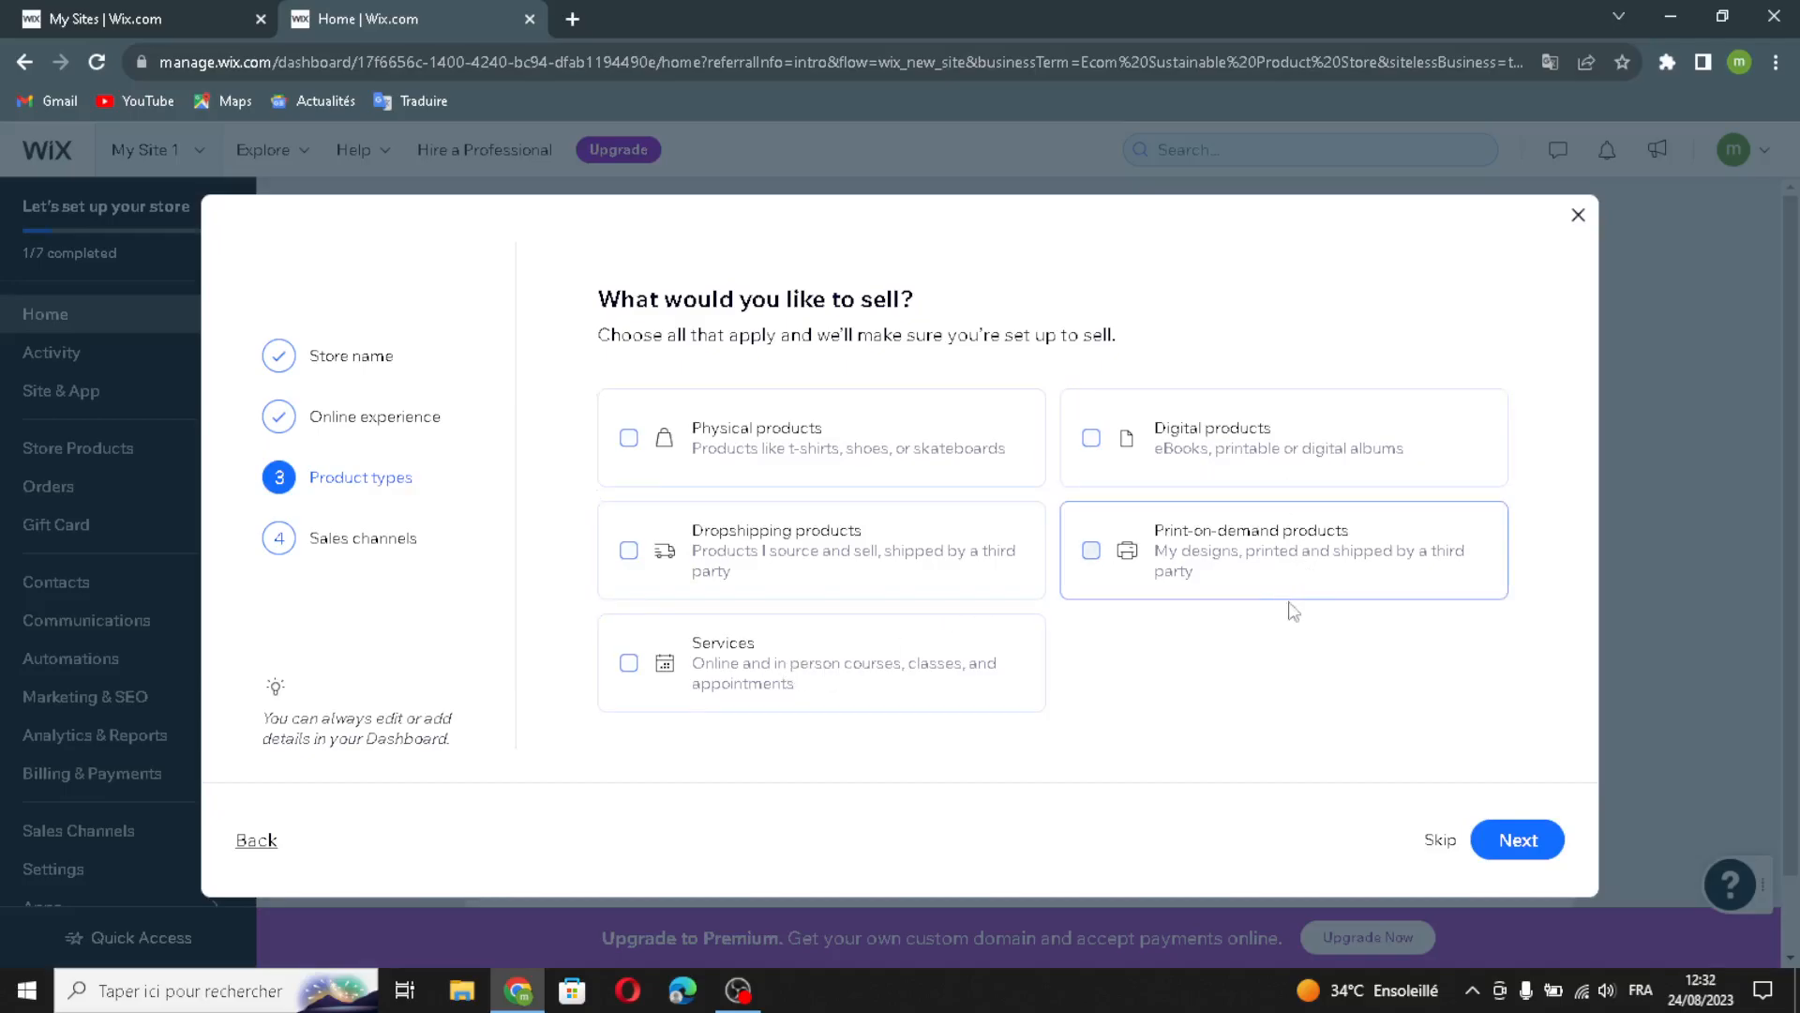
# - Choose physical products, digital products, dropshipping products and services as the product types to sell, and continue
pyautogui.click(1103, 441)
pyautogui.click(659, 408)
pyautogui.click(708, 558)
pyautogui.moveTo(884, 663); pyautogui.dragTo(892, 663)
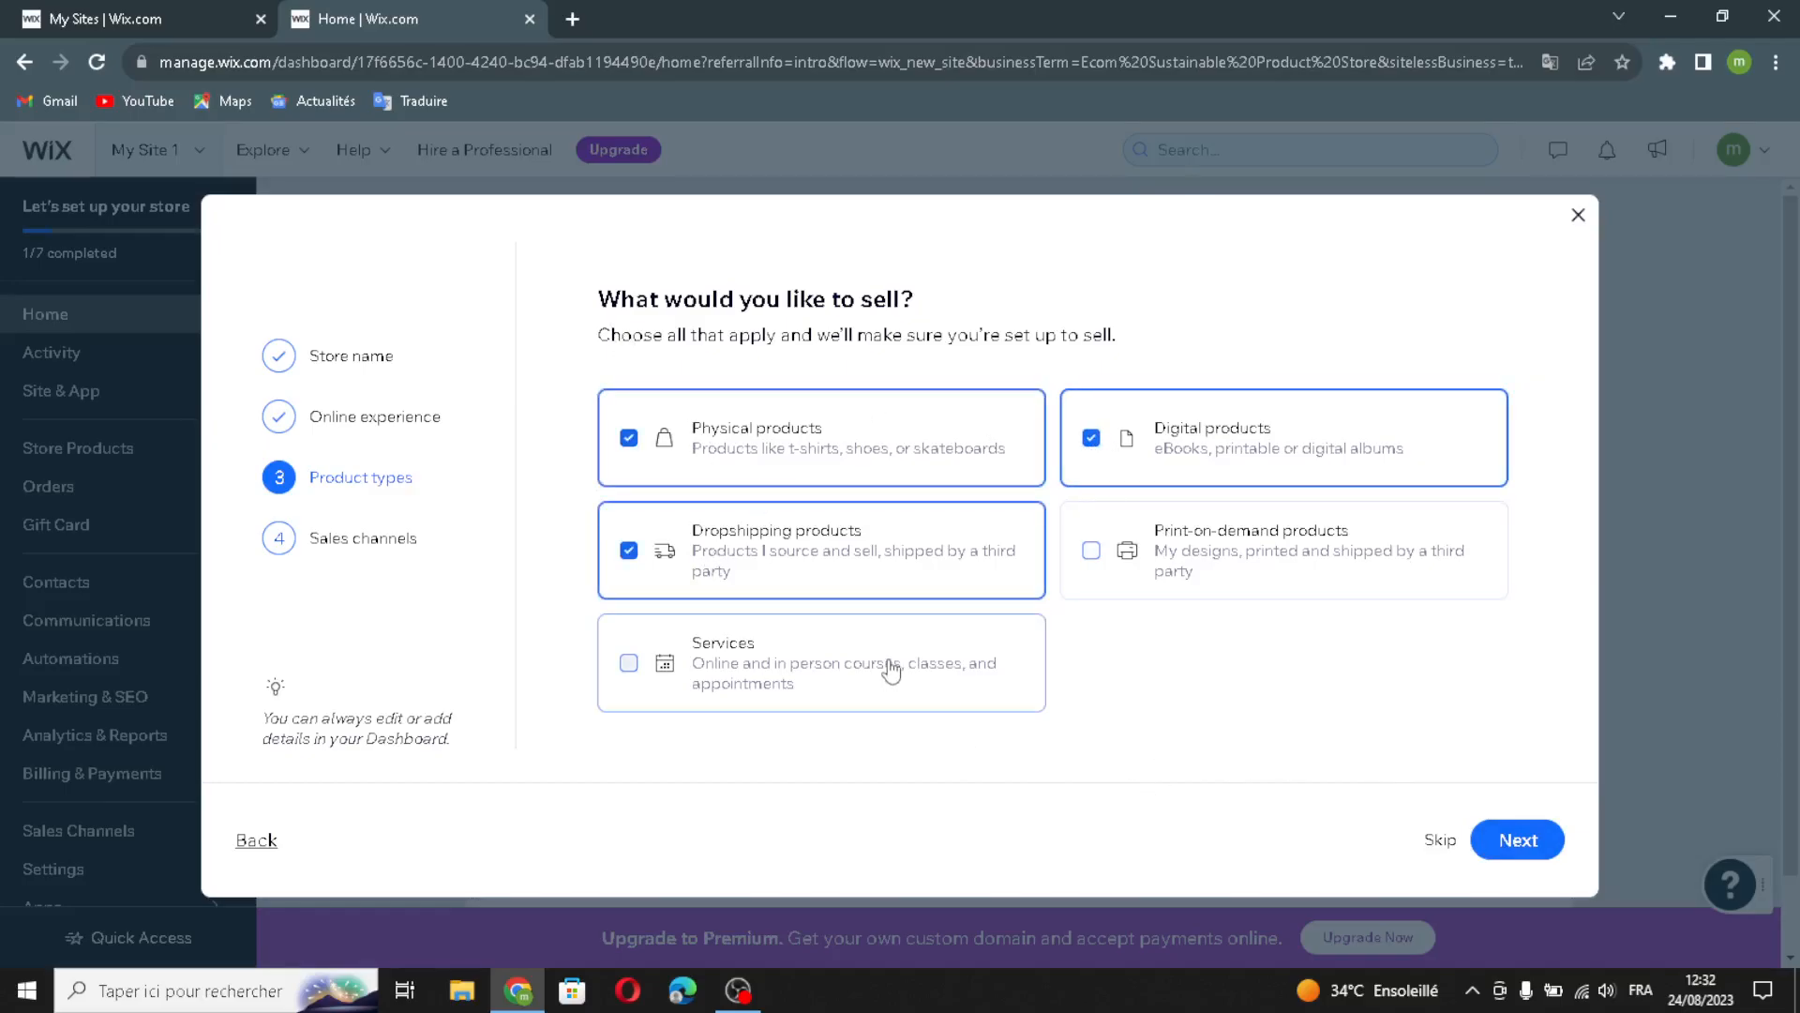
pyautogui.click(675, 706)
pyautogui.click(1545, 862)
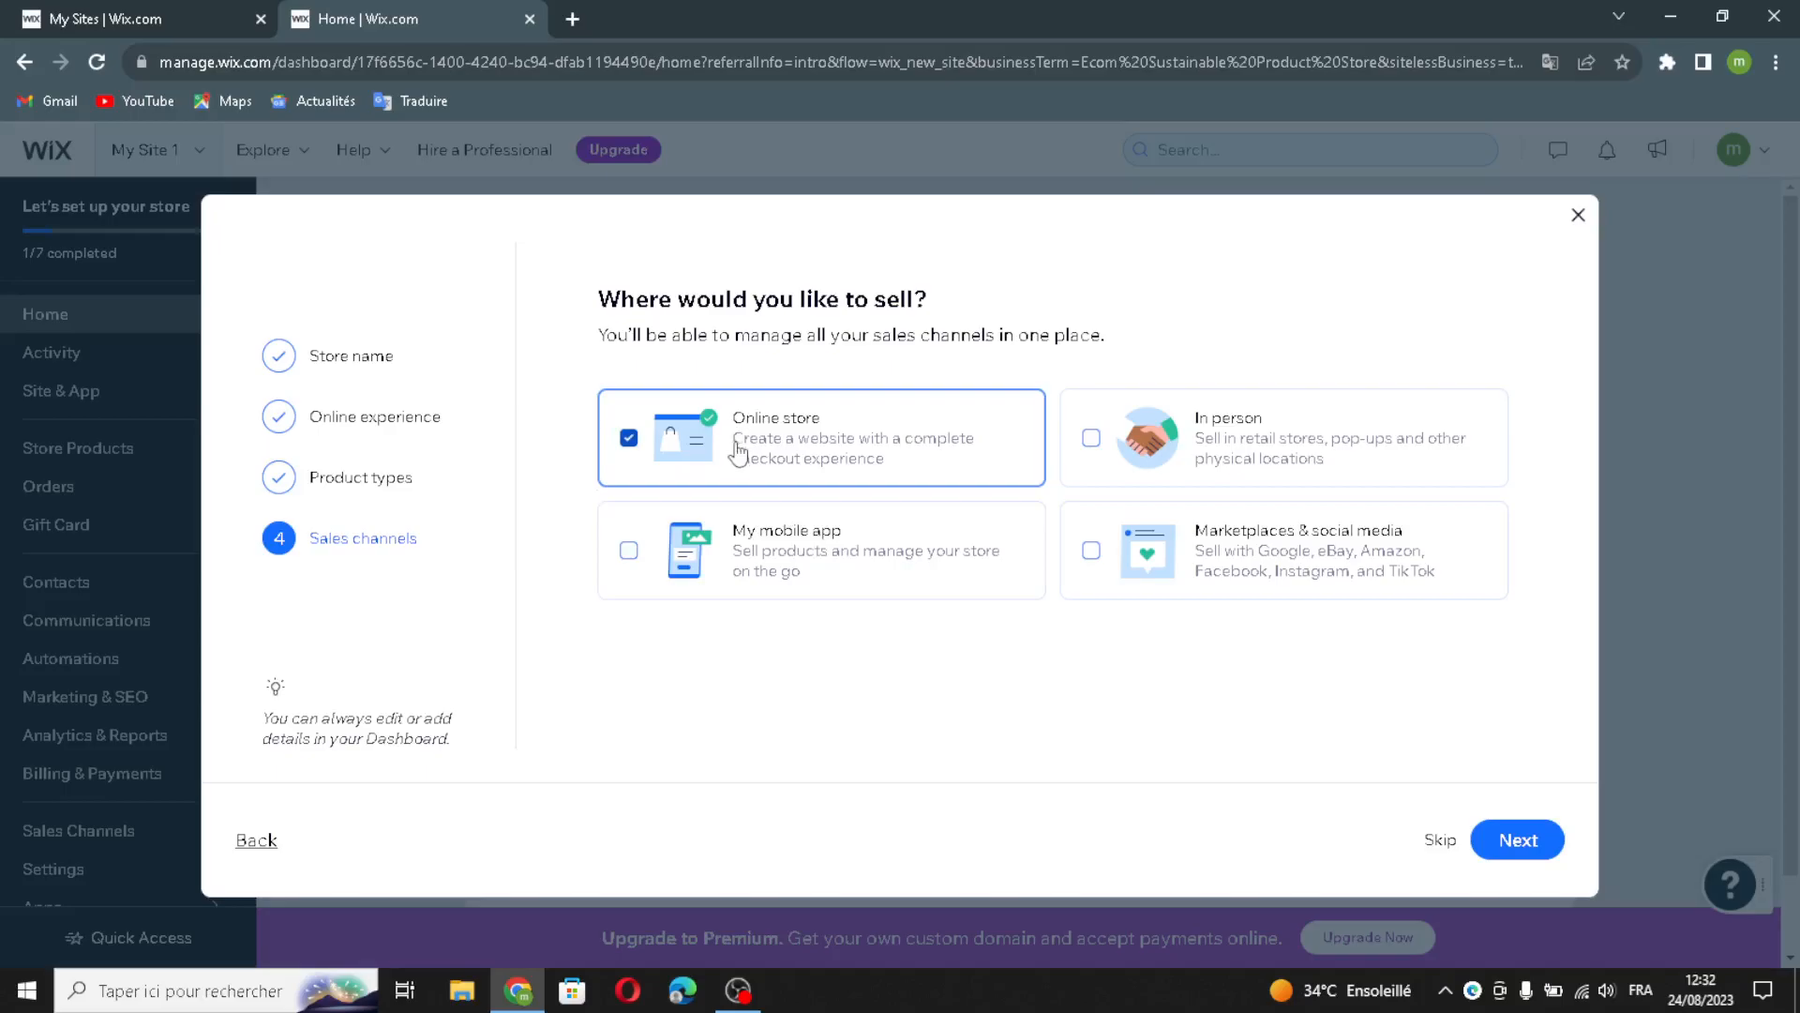
# - Add My mobile app, In person, and Marketplaces & social media to the sales channels and finish the store setup
pyautogui.click(890, 589)
pyautogui.click(1487, 474)
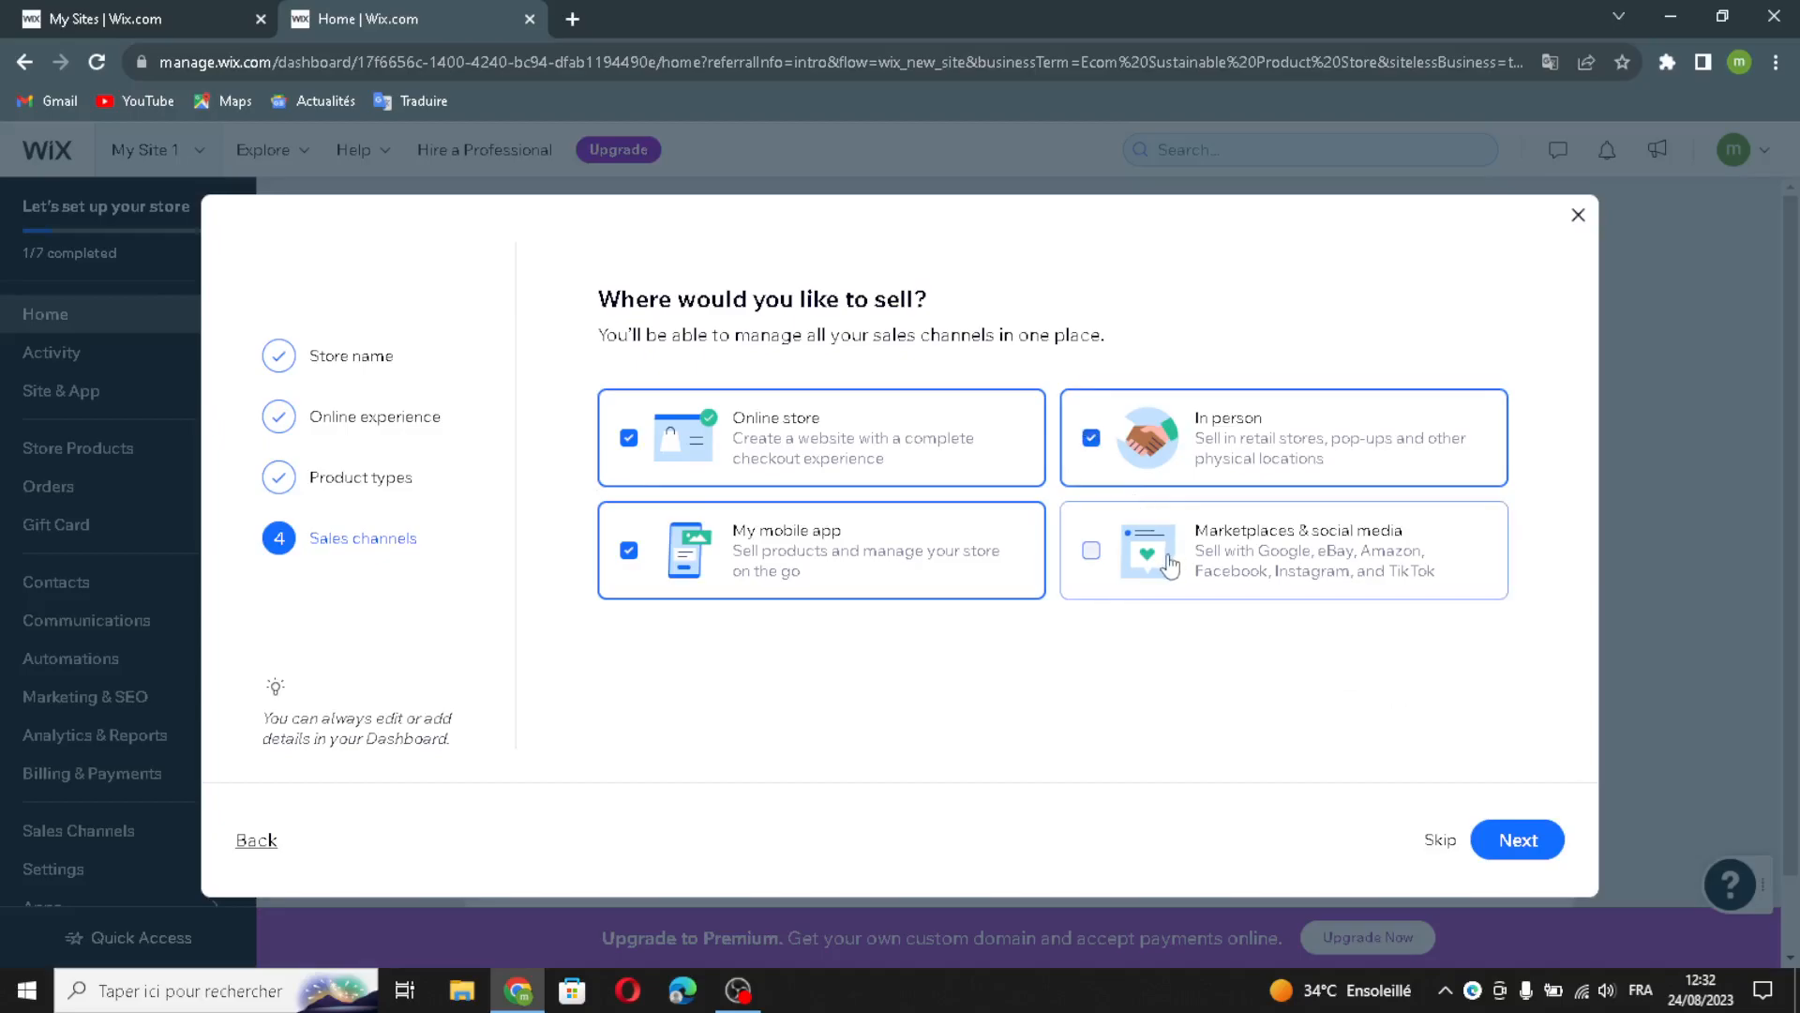
pyautogui.click(1119, 590)
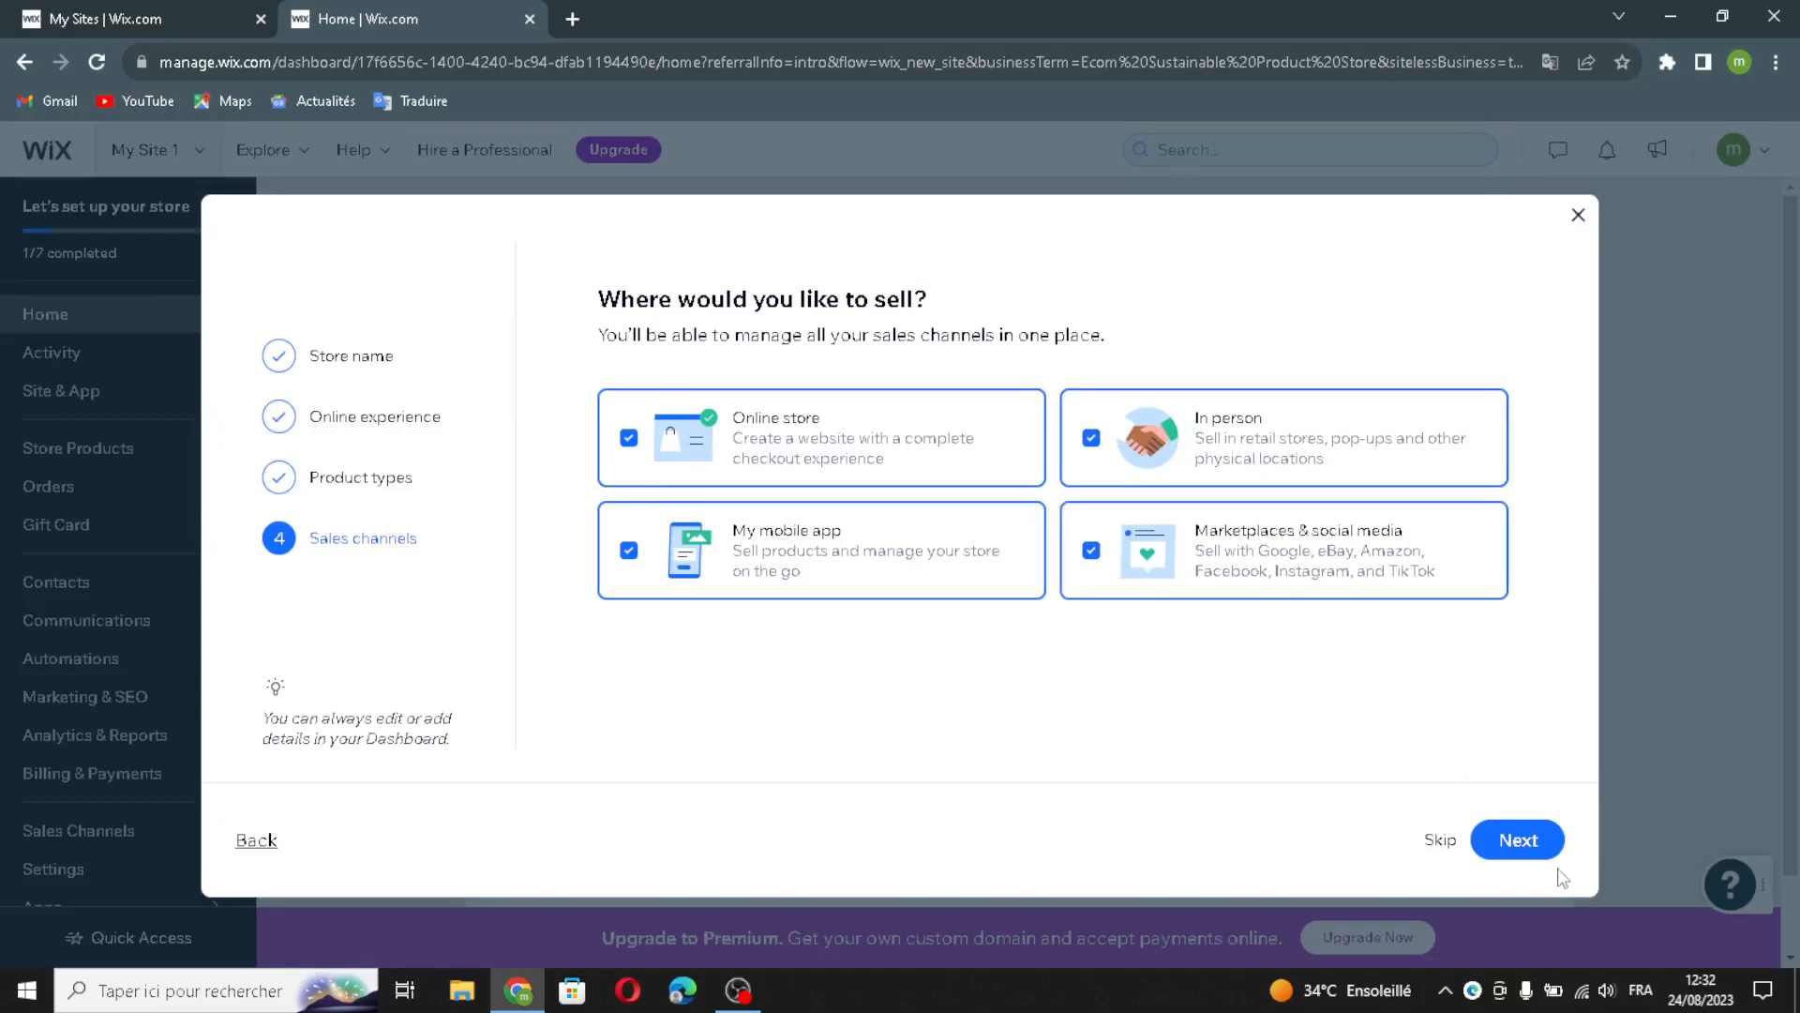
pyautogui.click(1514, 842)
pyautogui.click(912, 560)
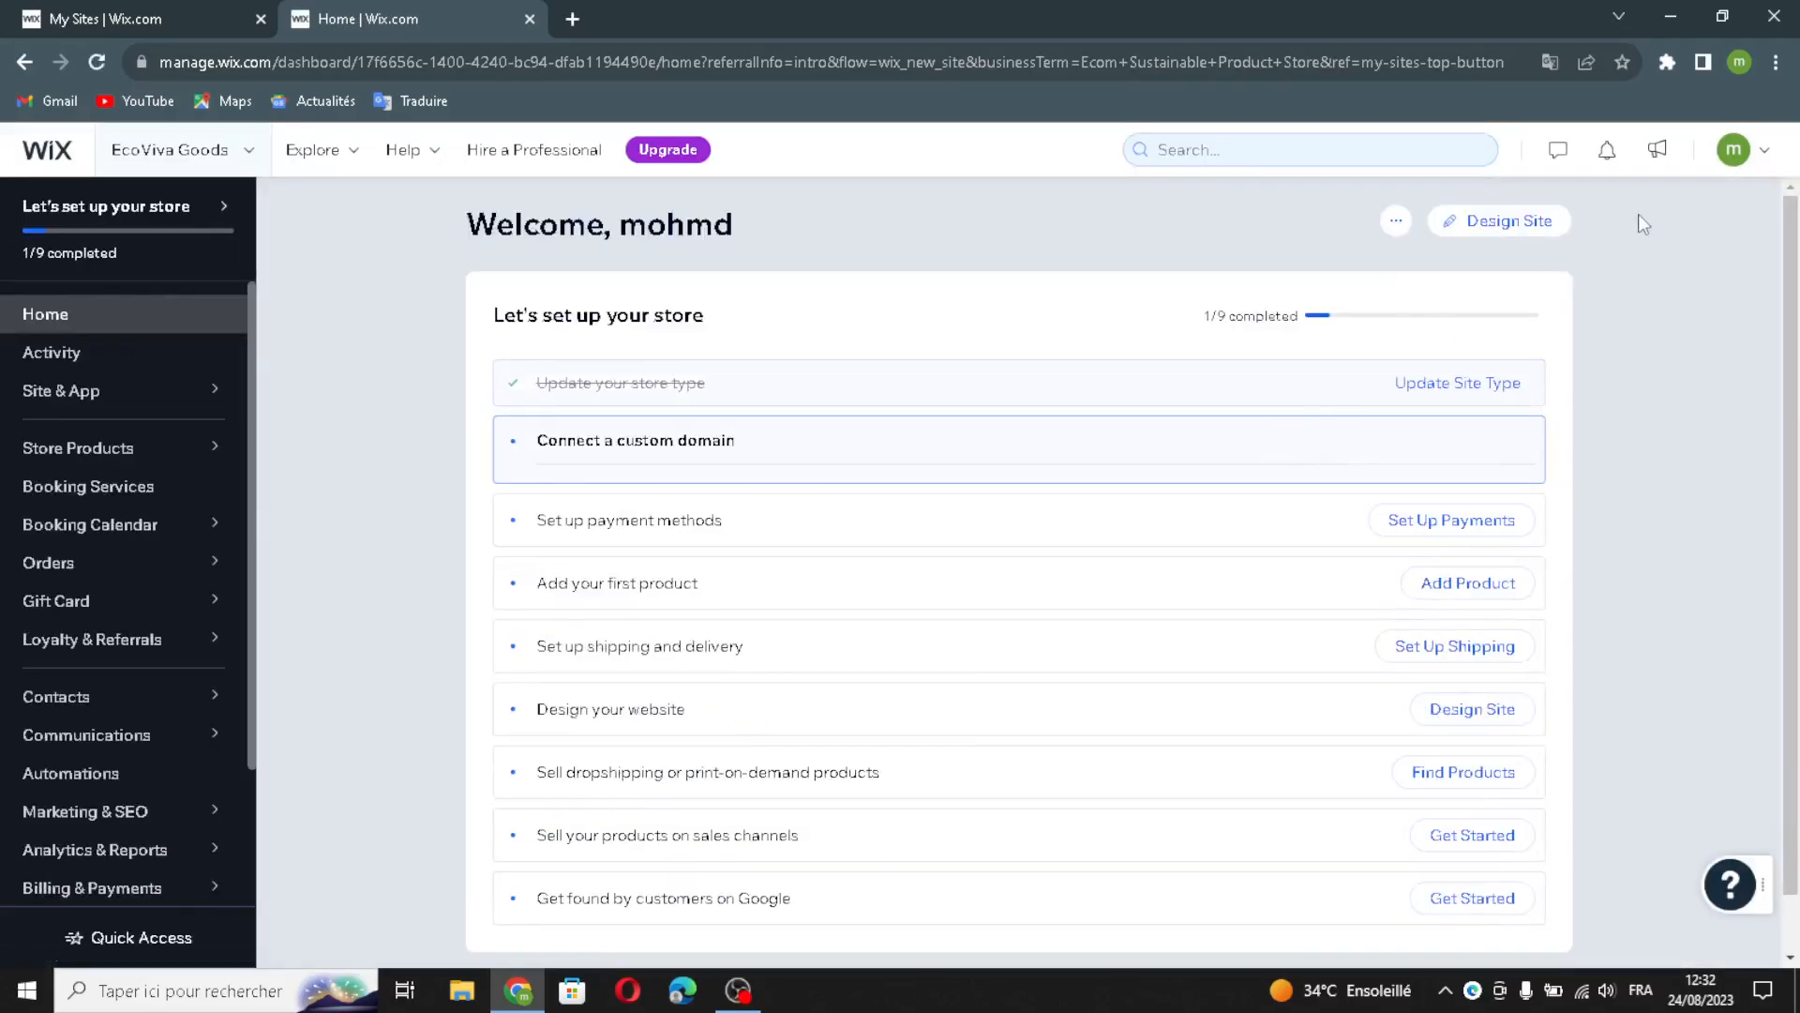
# - Start designing the site by letting Wix create it, and accept the business info as filled in
pyautogui.click(1502, 225)
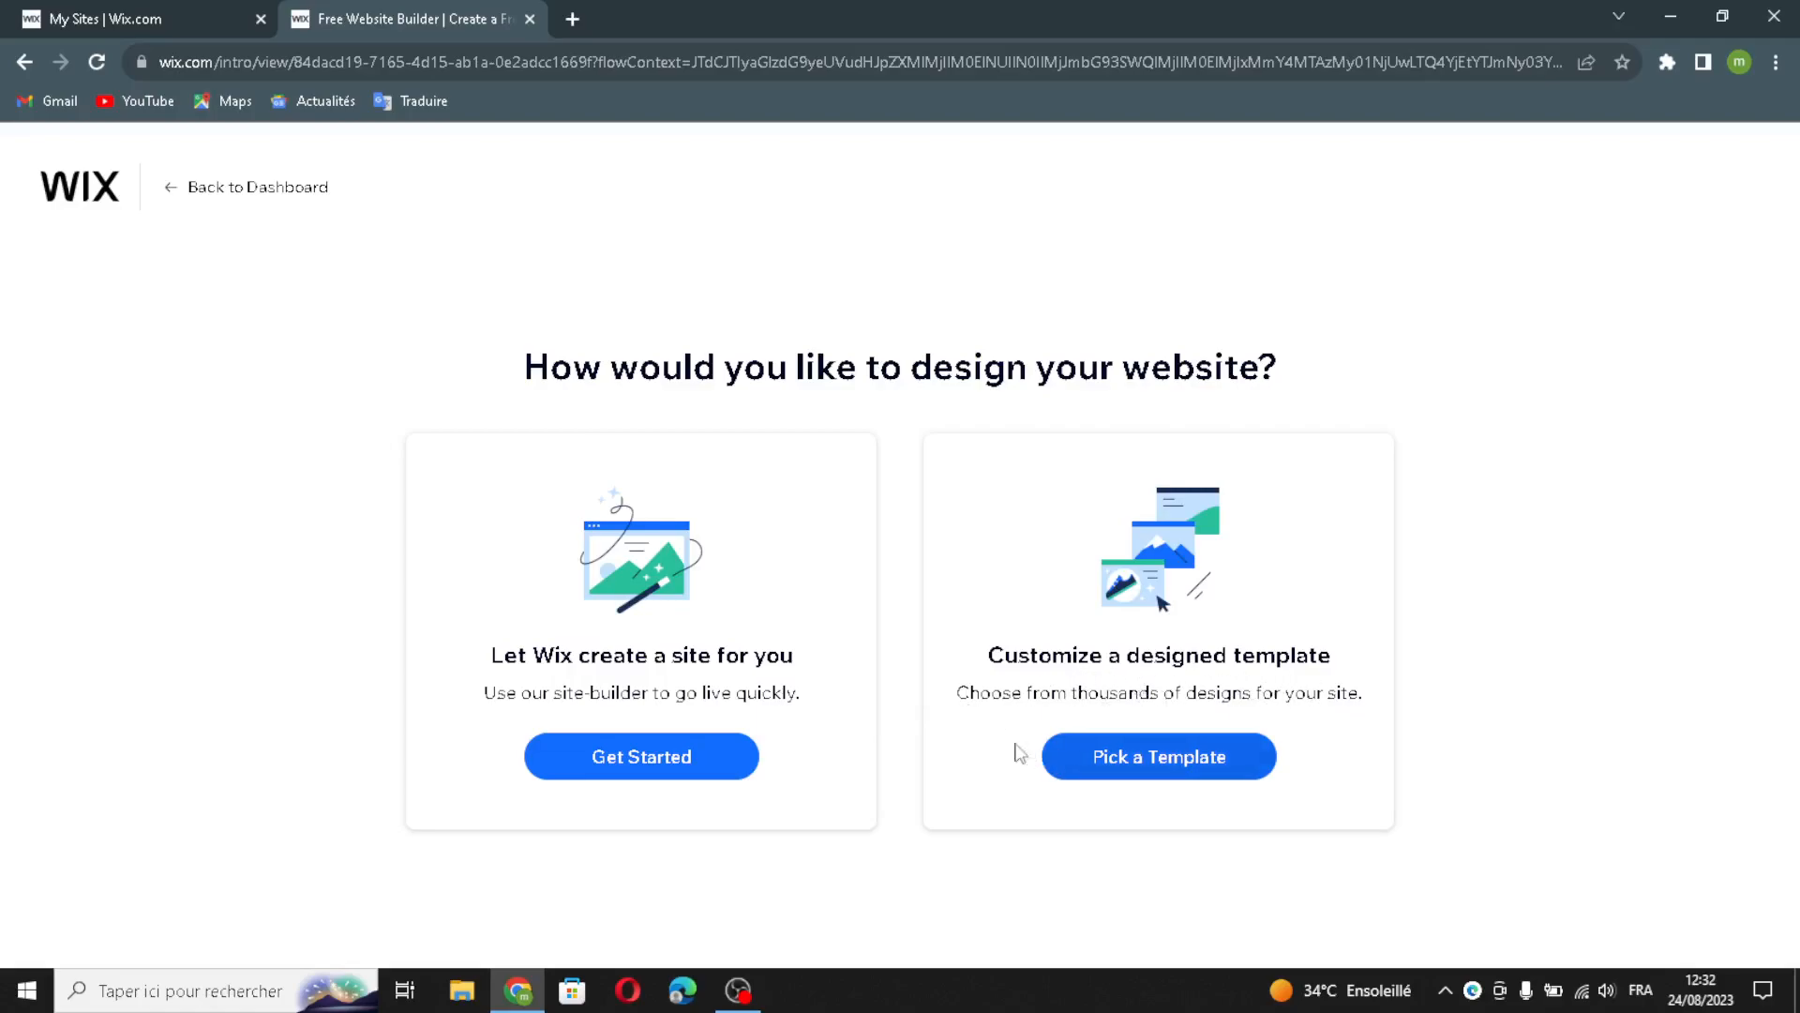
pyautogui.click(568, 764)
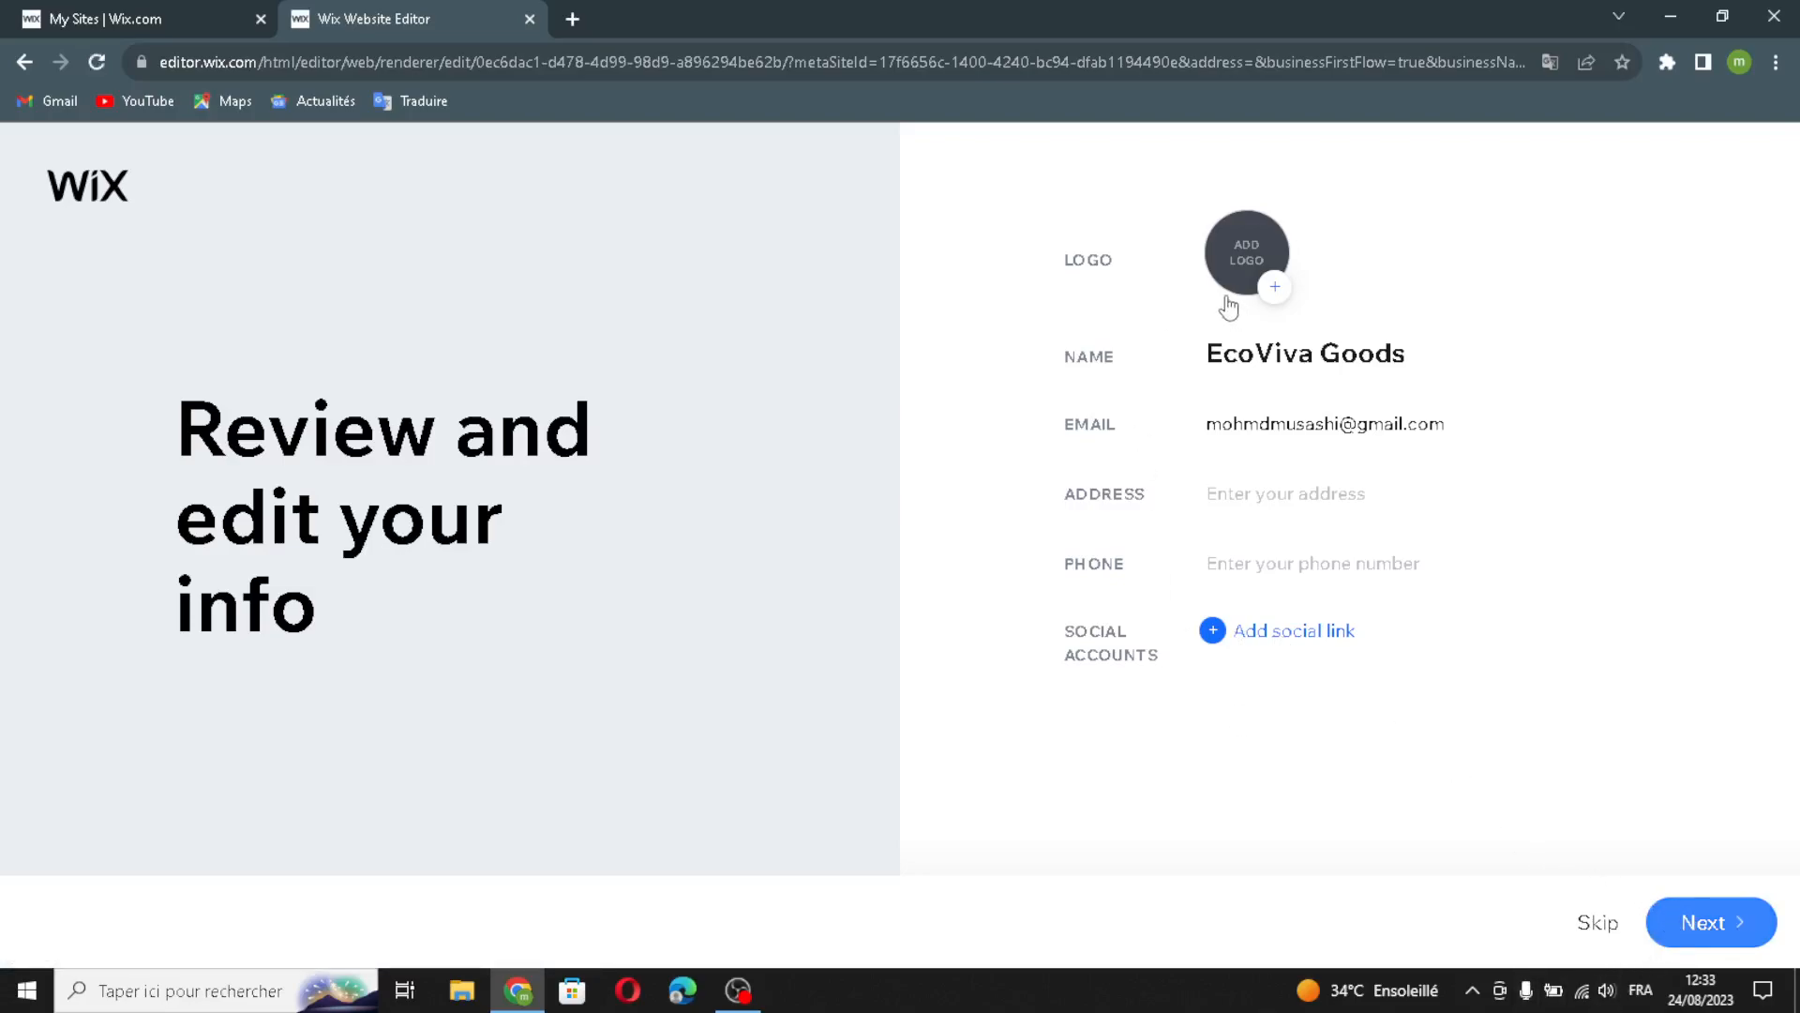
pyautogui.click(1686, 930)
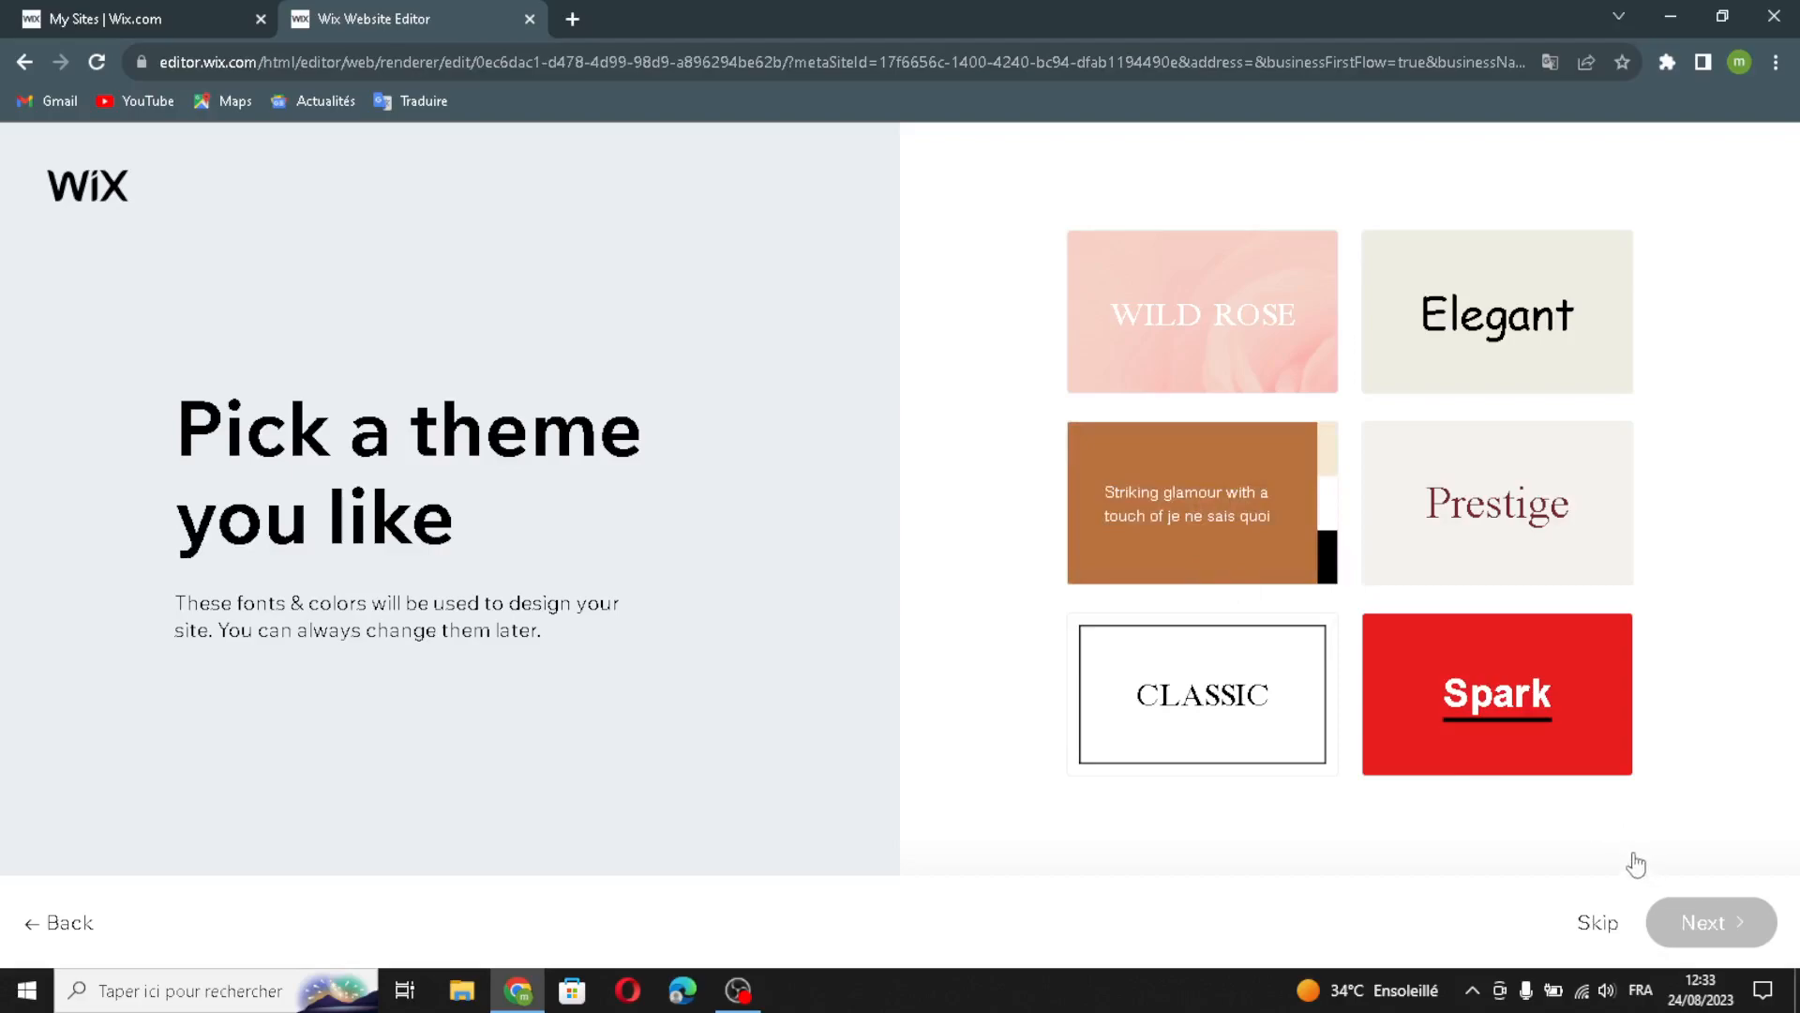
# - Pick the brown "Striking glamour" theme and the dark homepage design with the striped straws photo
pyautogui.click(1179, 478)
pyautogui.click(1704, 922)
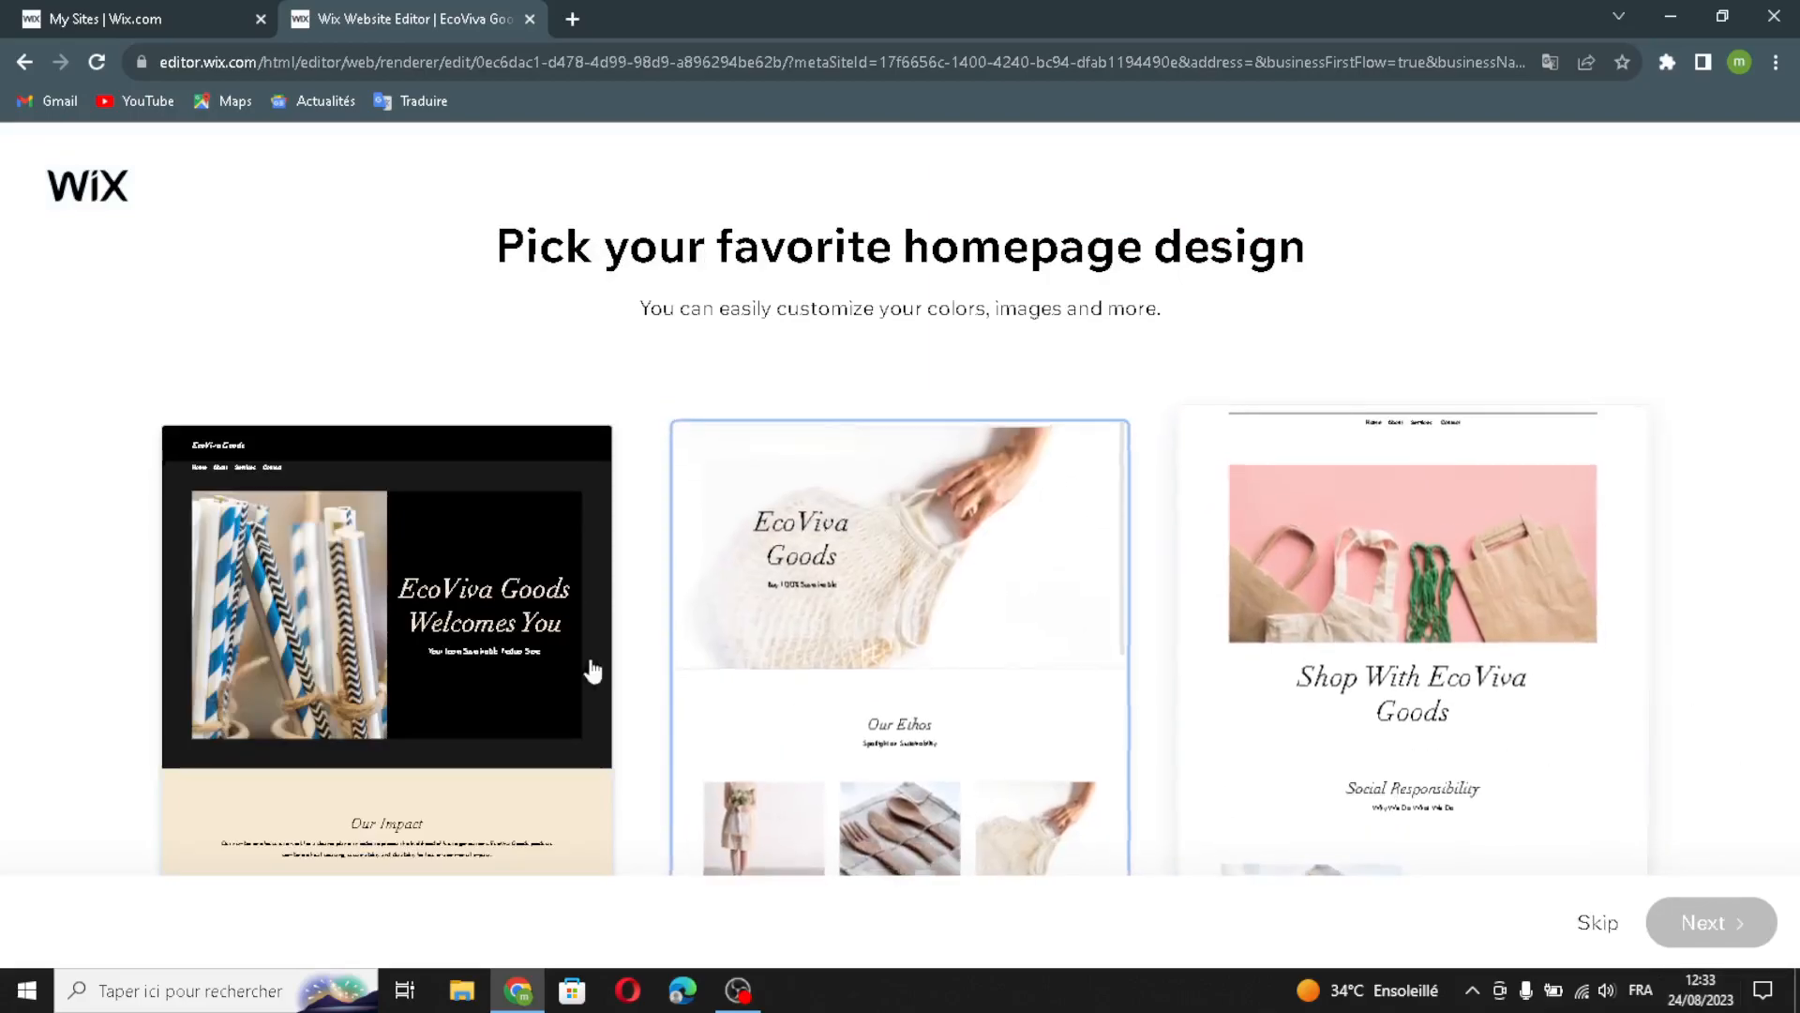
pyautogui.click(515, 663)
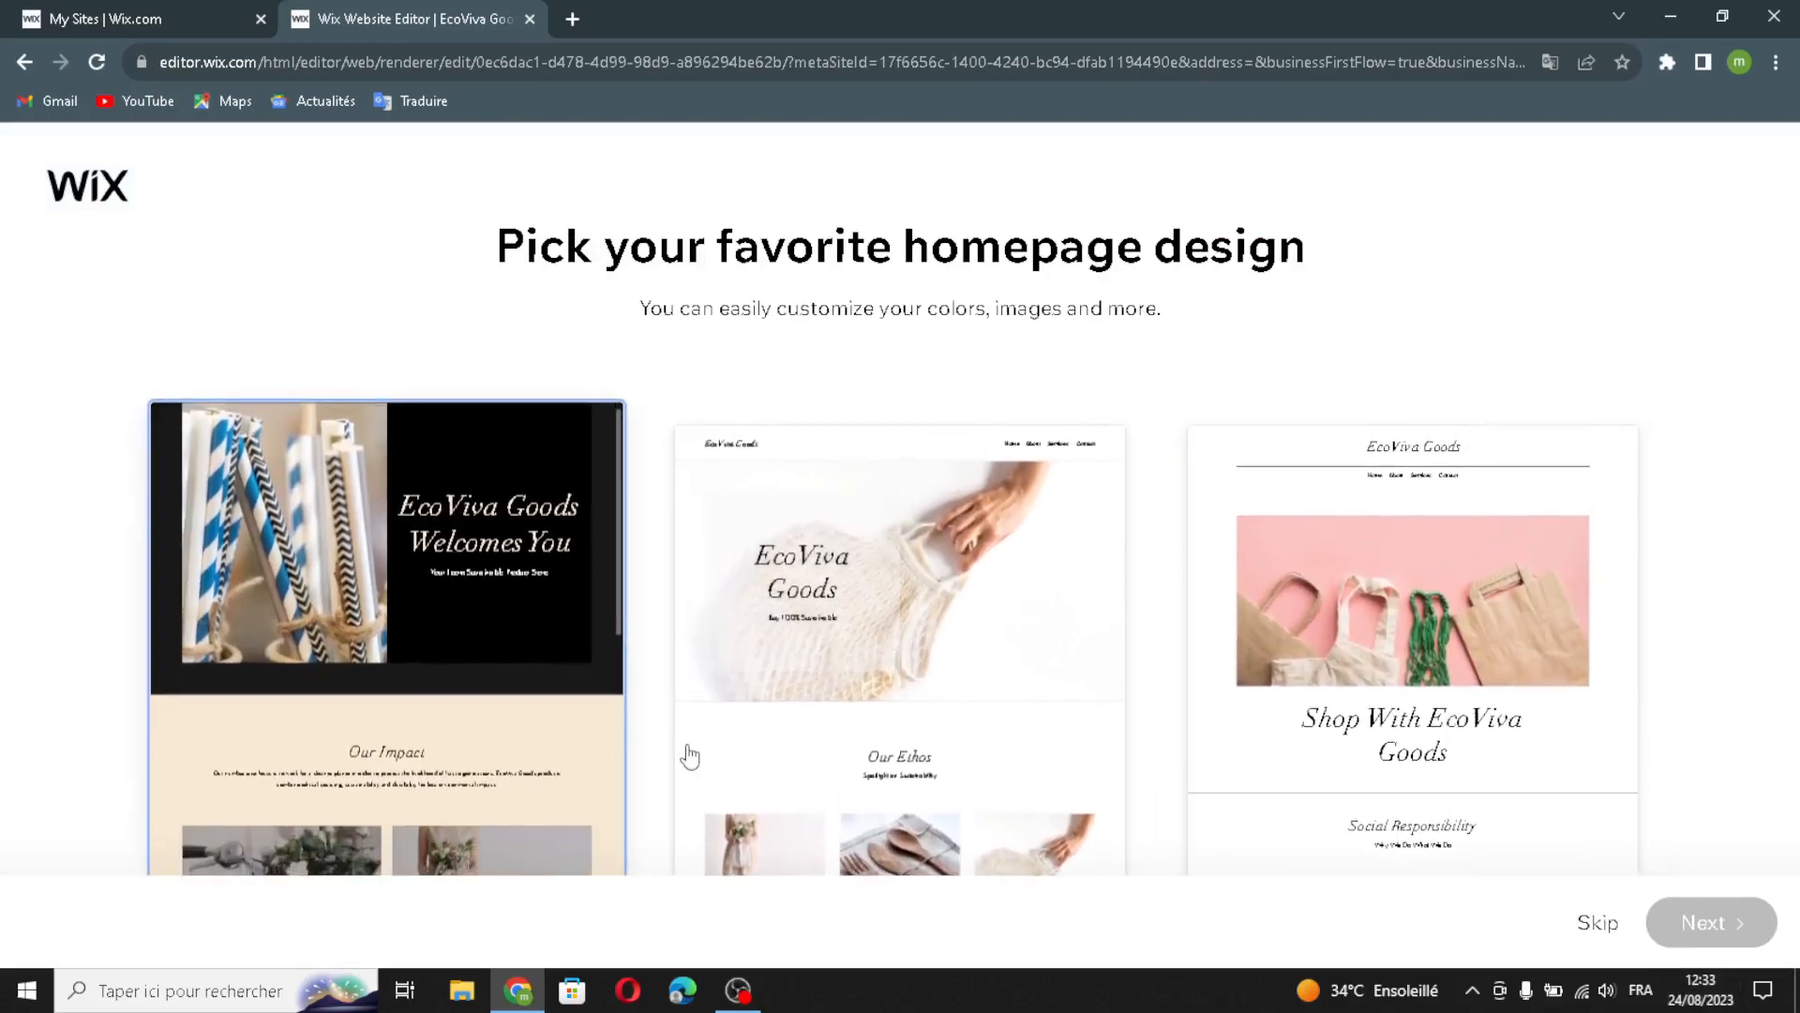
pyautogui.click(1693, 940)
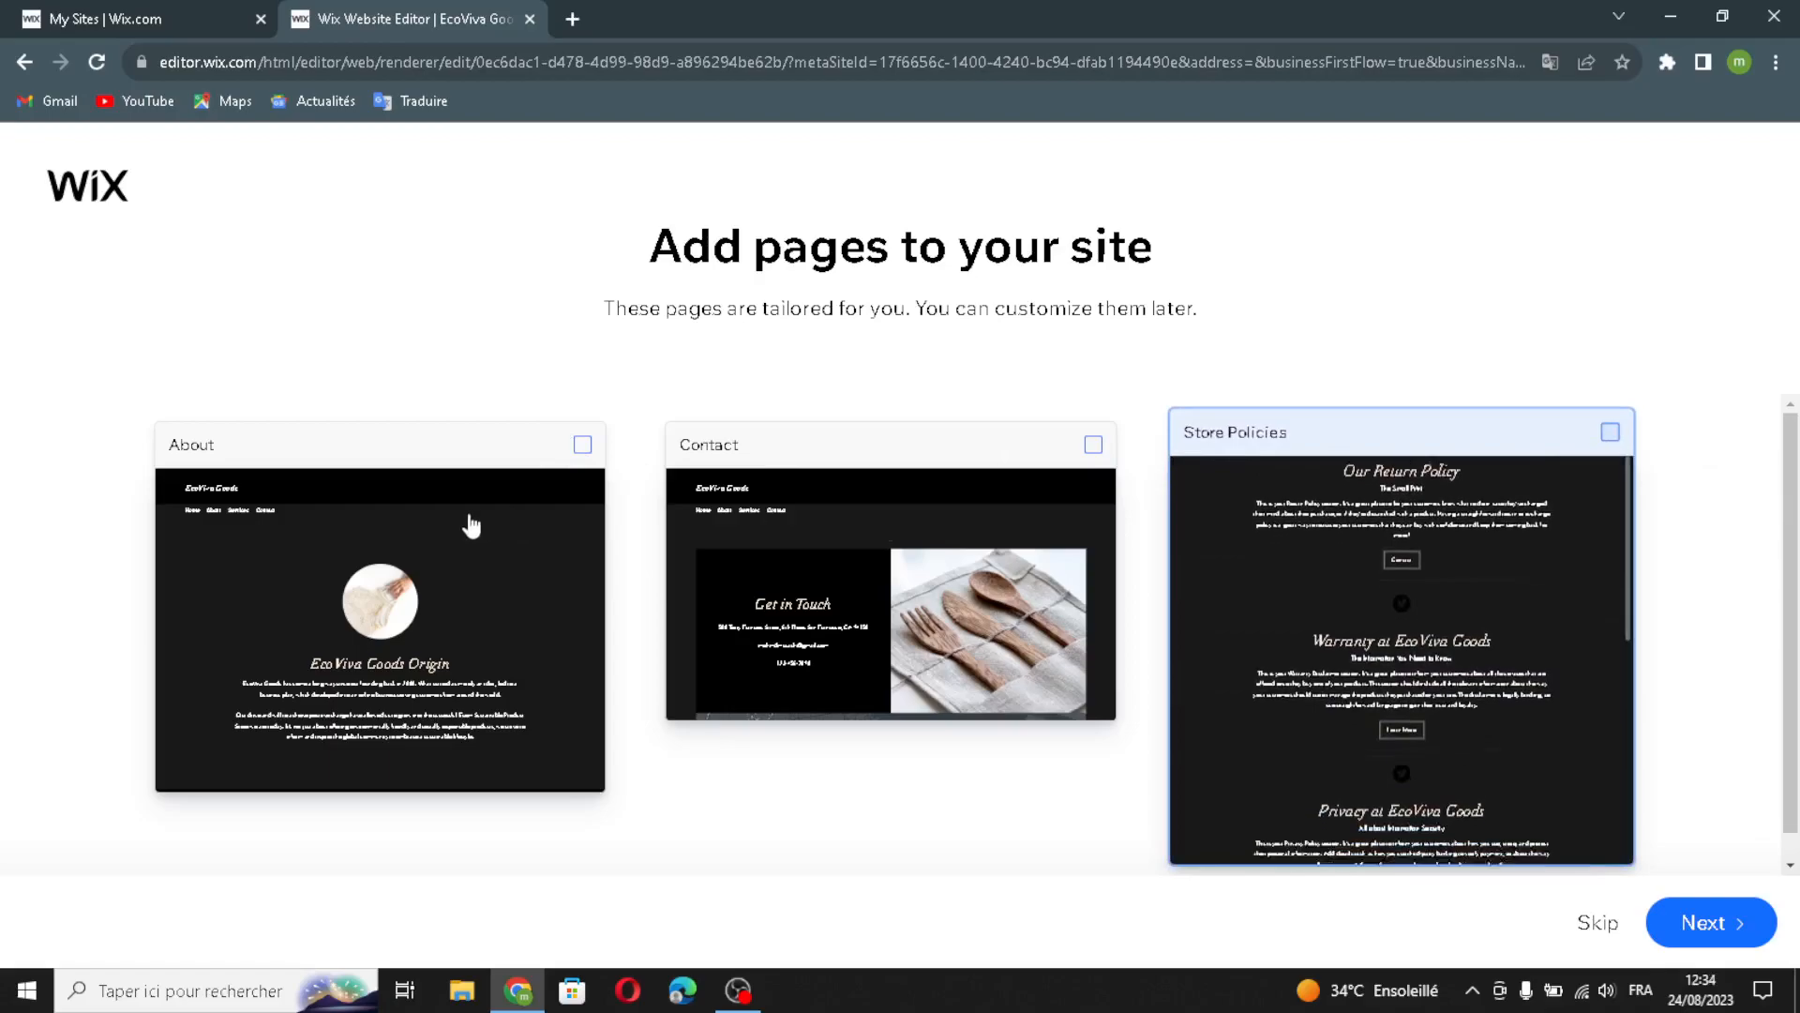
# - Add the About, Contact and Store Policies pages to the site and proceed to the editor
pyautogui.click(493, 535)
pyautogui.click(872, 525)
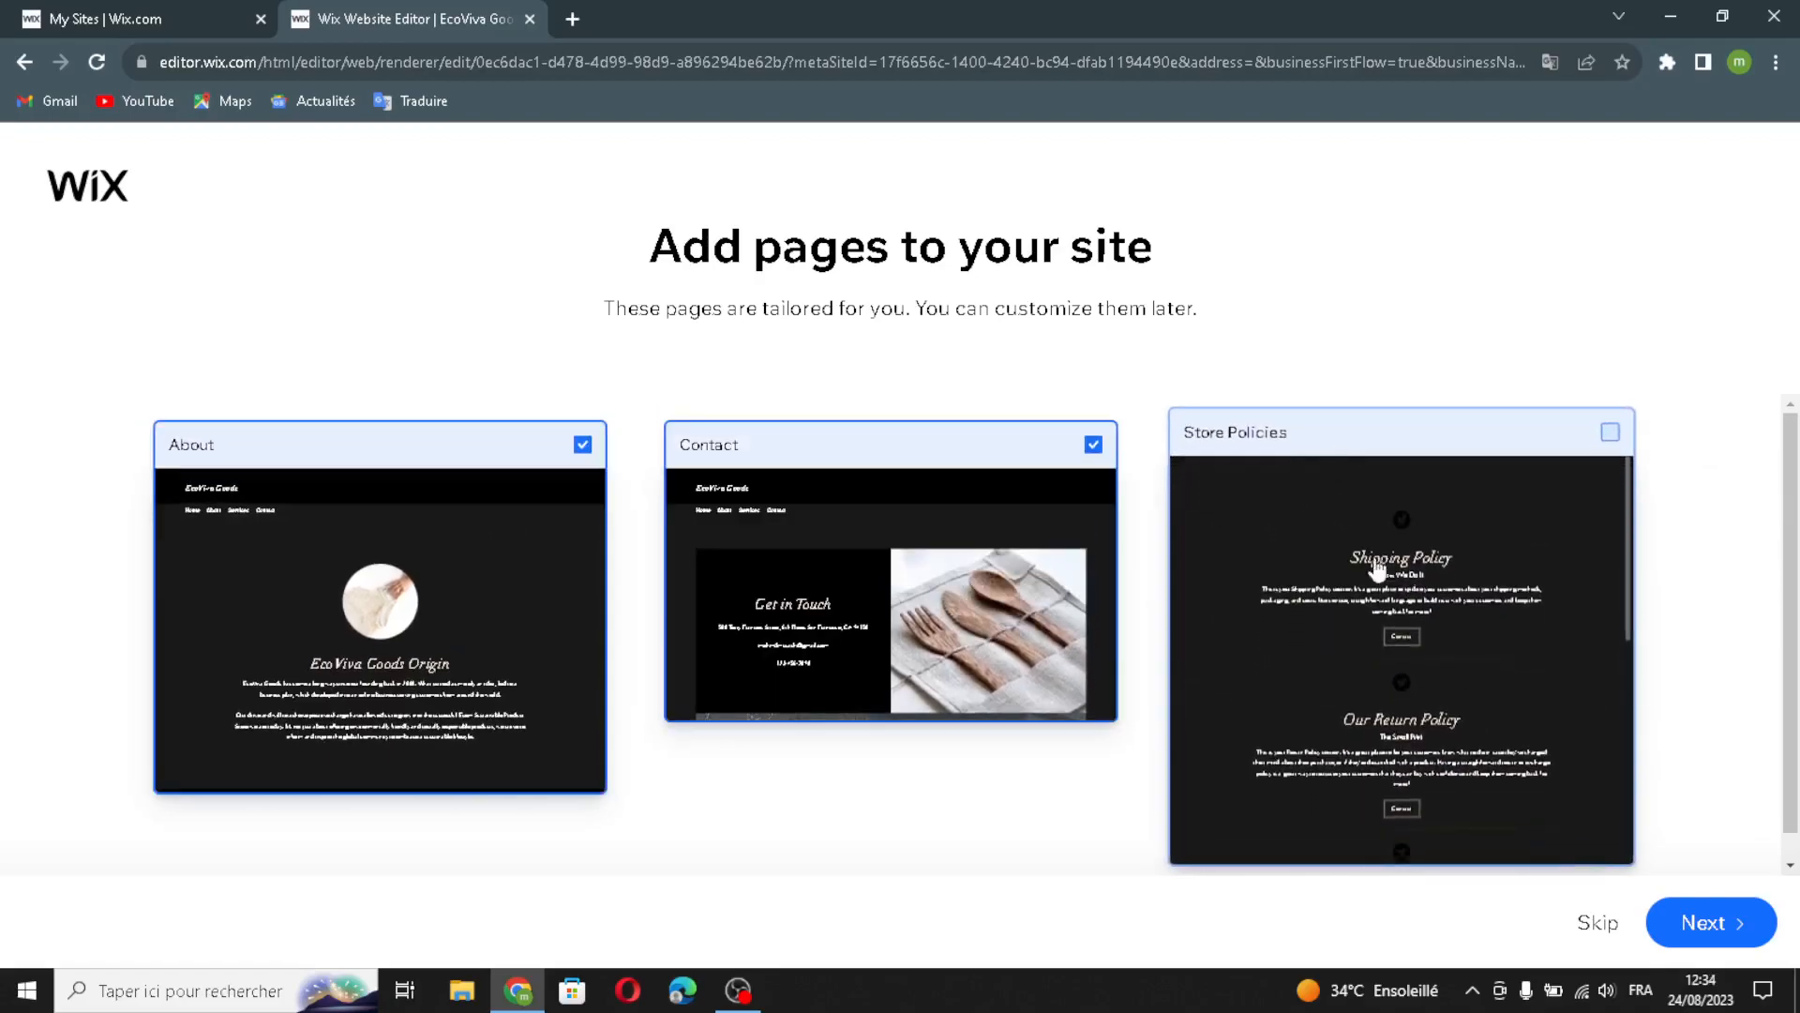
pyautogui.click(1611, 444)
pyautogui.click(1611, 444)
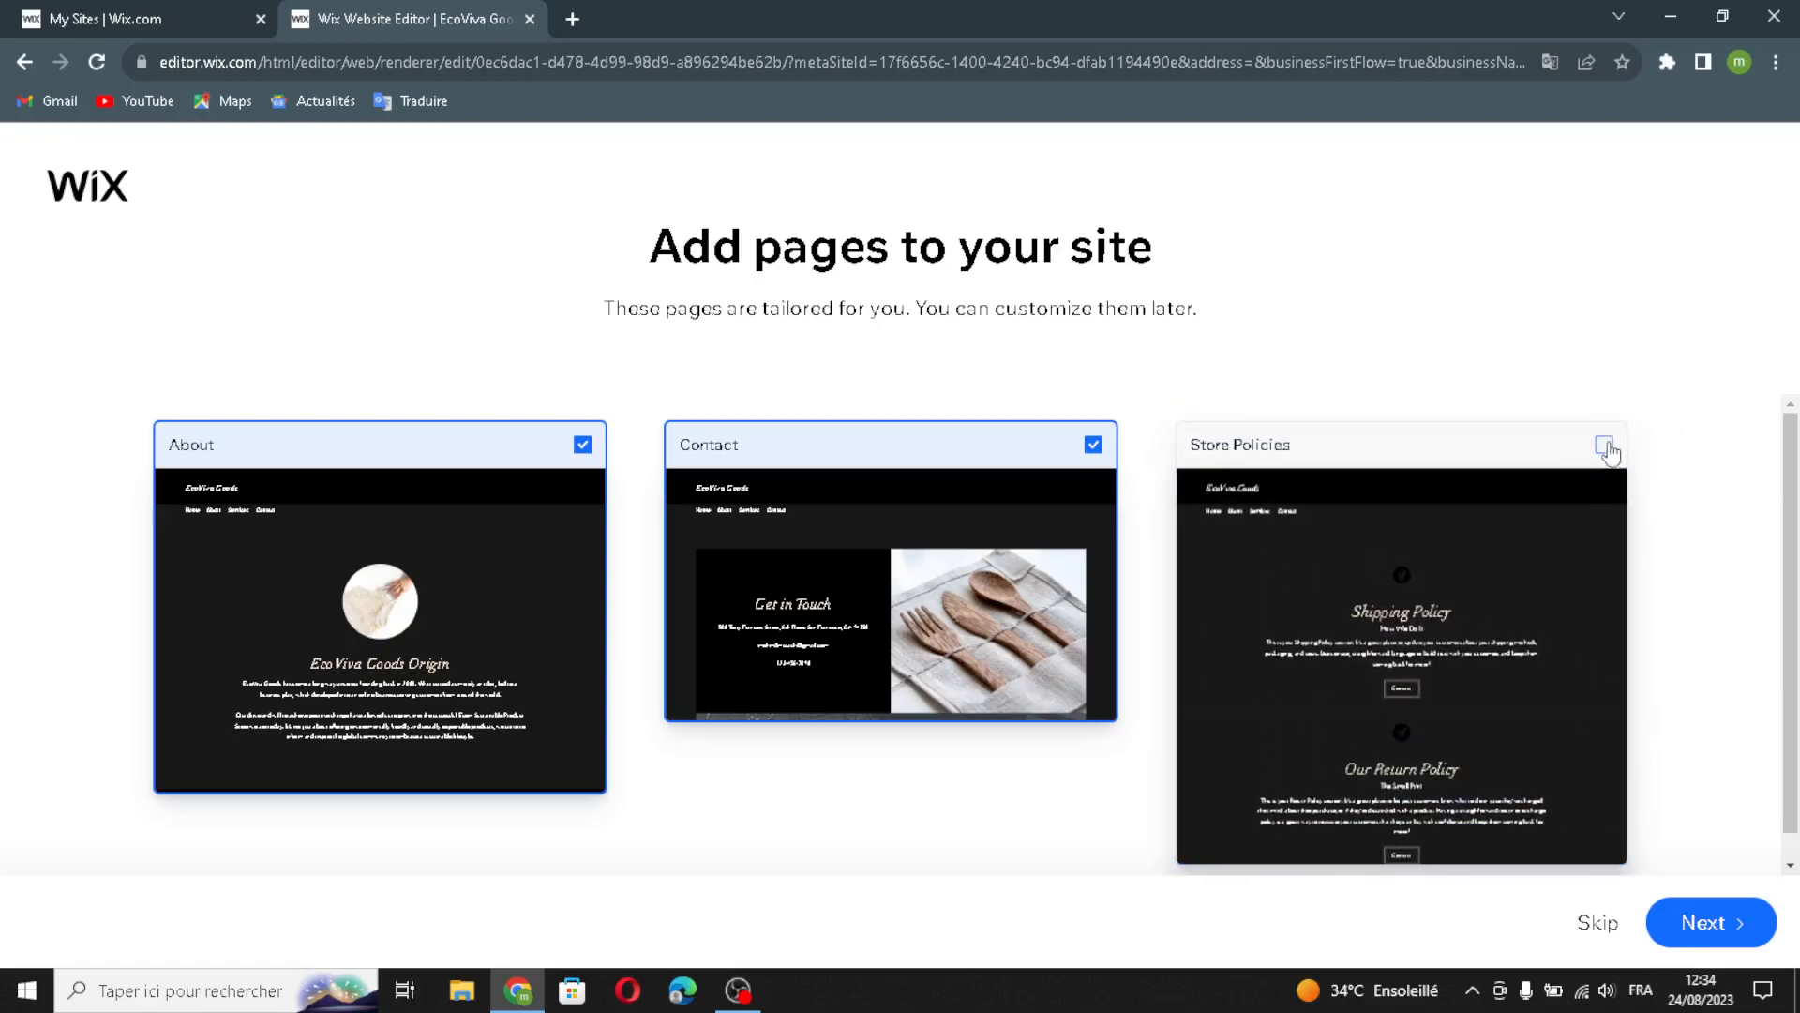
pyautogui.click(1623, 707)
pyautogui.click(1711, 922)
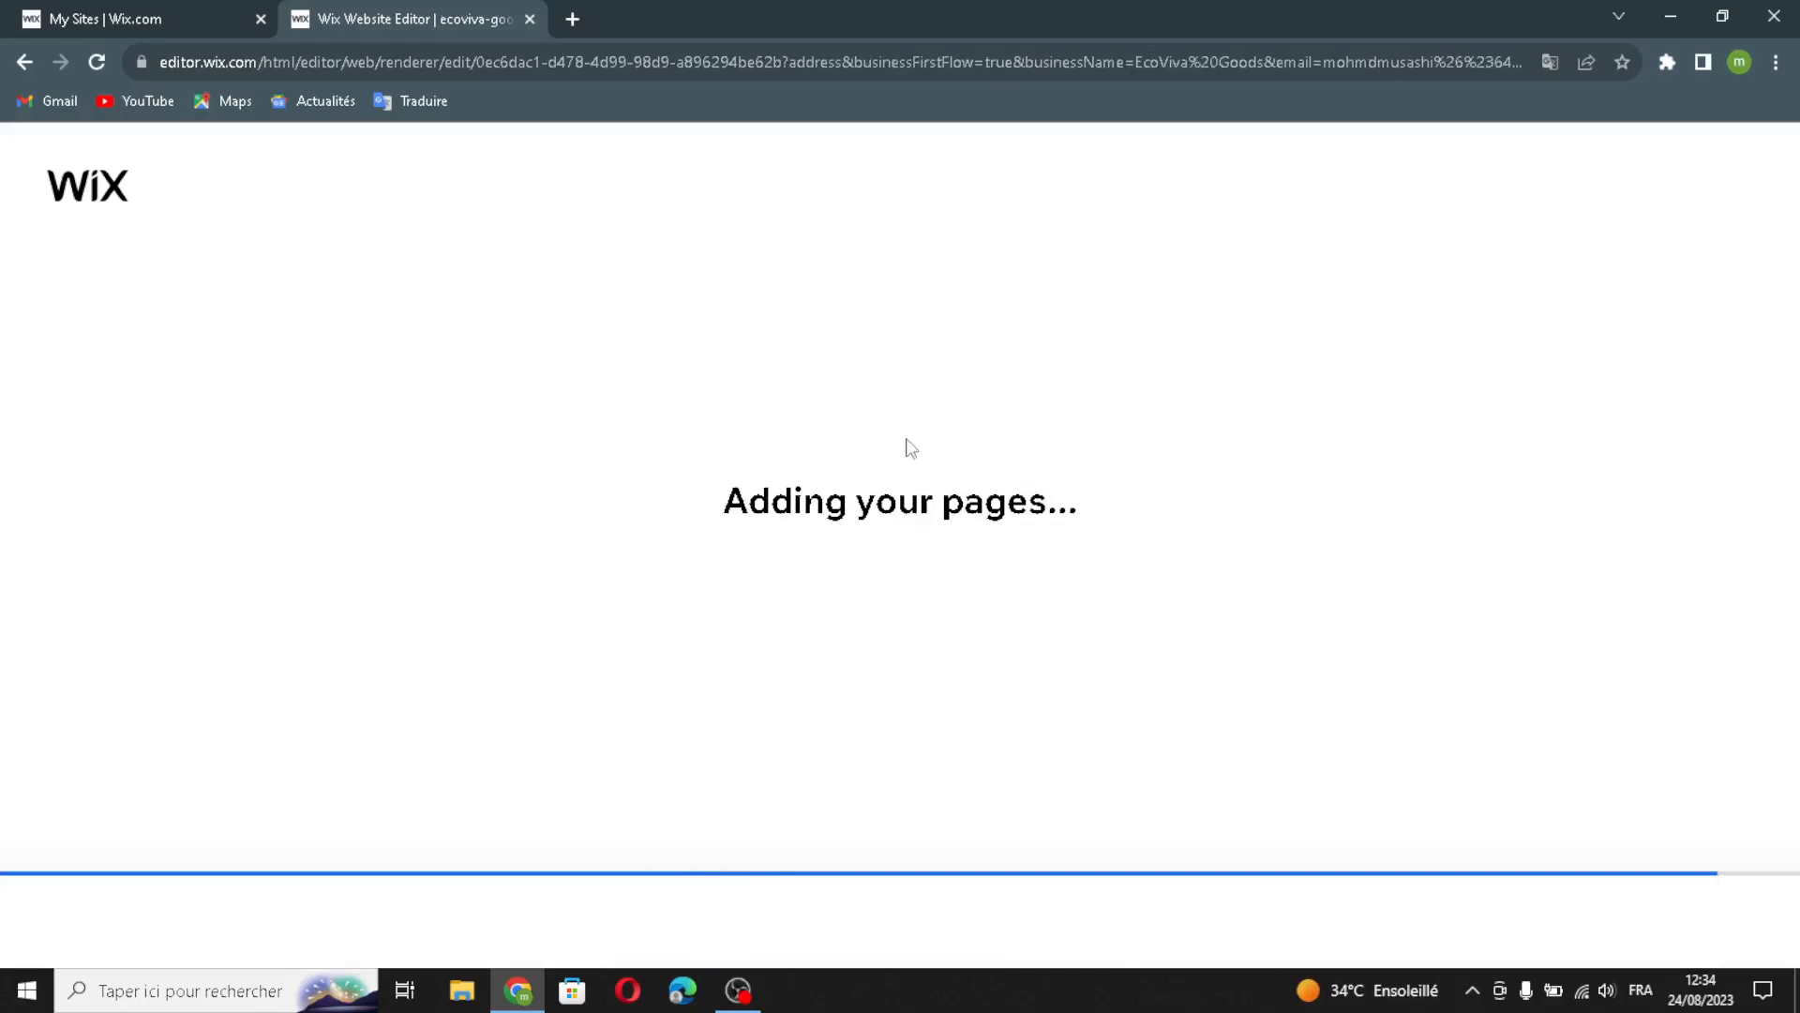
pyautogui.click(457, 582)
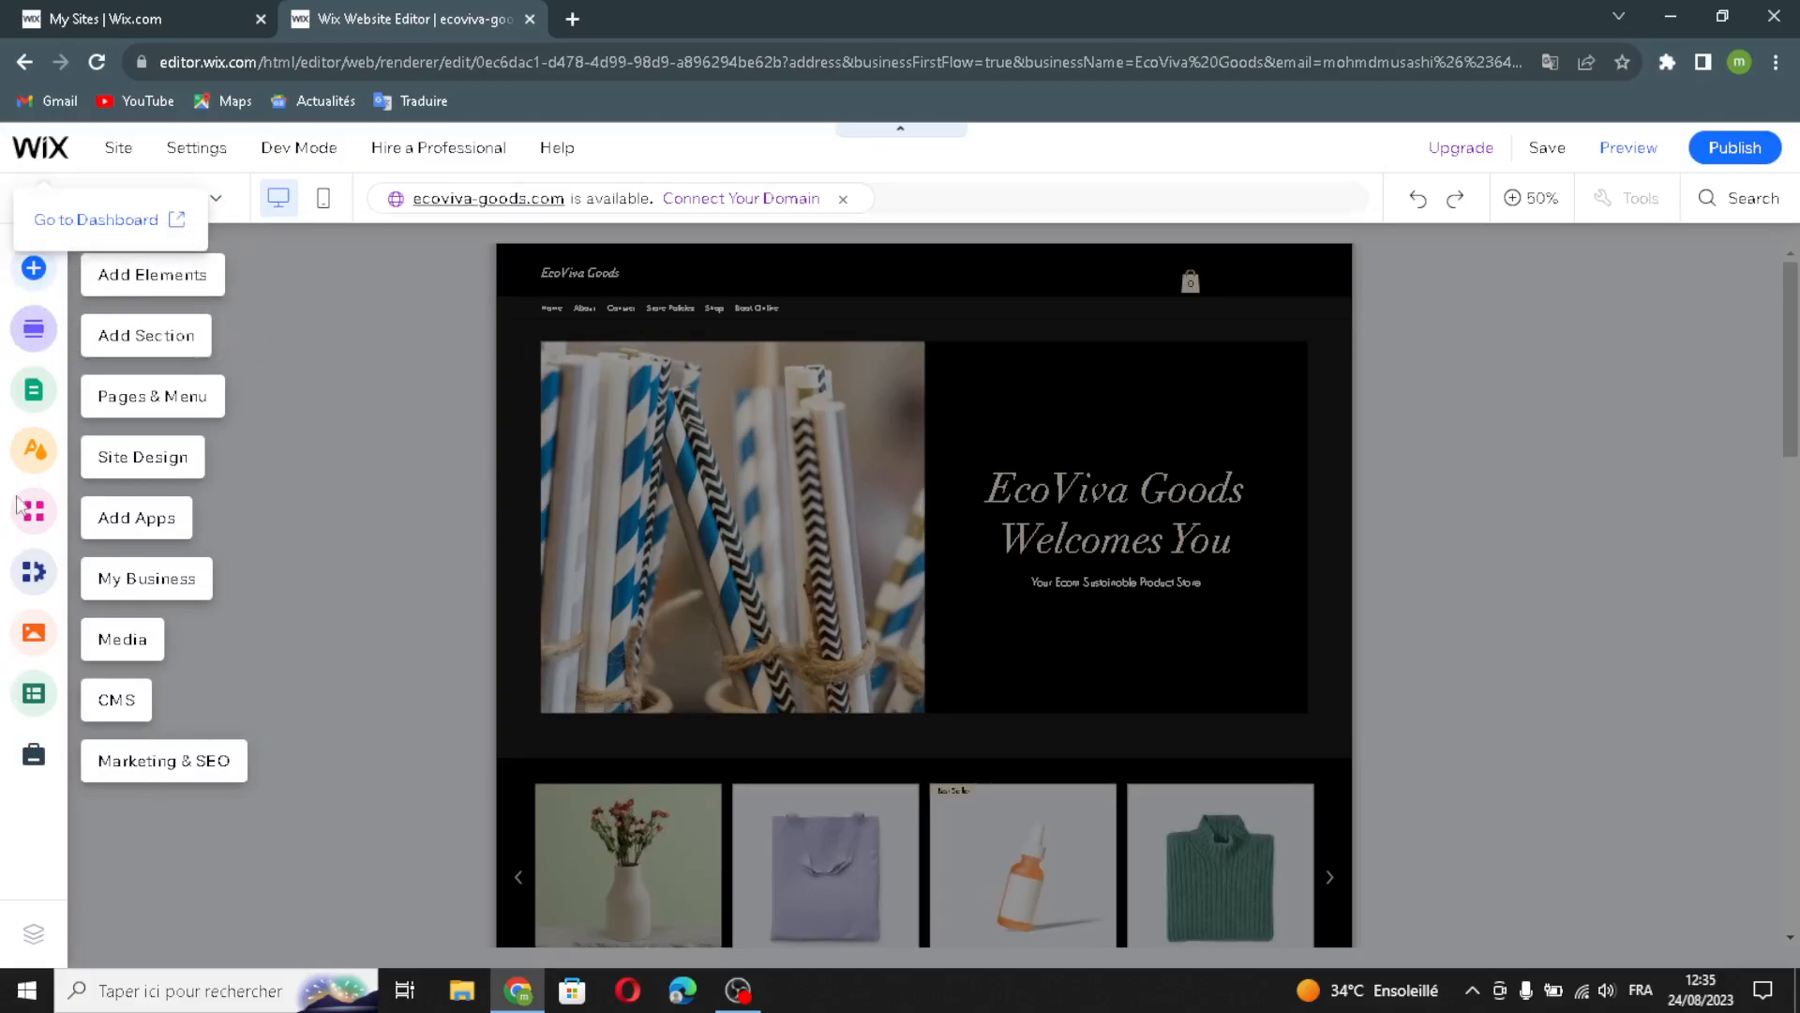
# - Examine the text elements available for the page, including themed text, titles, paragraphs and collapsible text
pyautogui.click(152, 285)
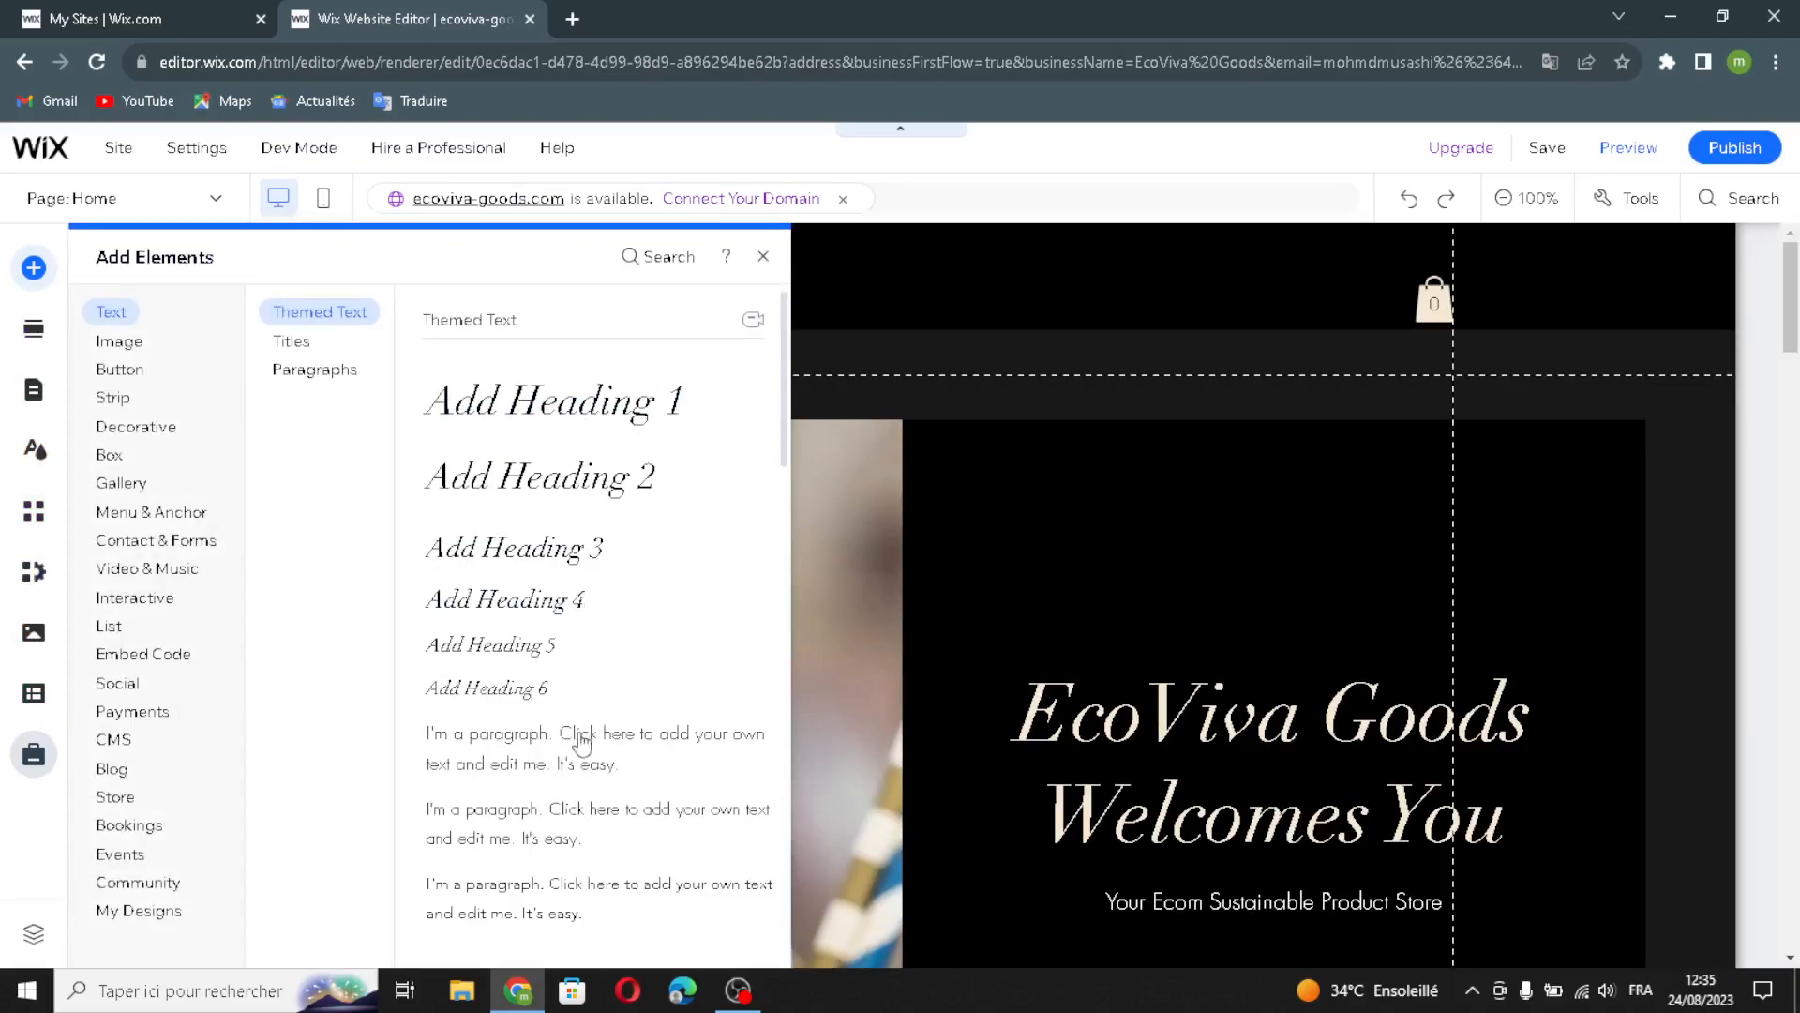
pyautogui.scroll(-10, 581, 743)
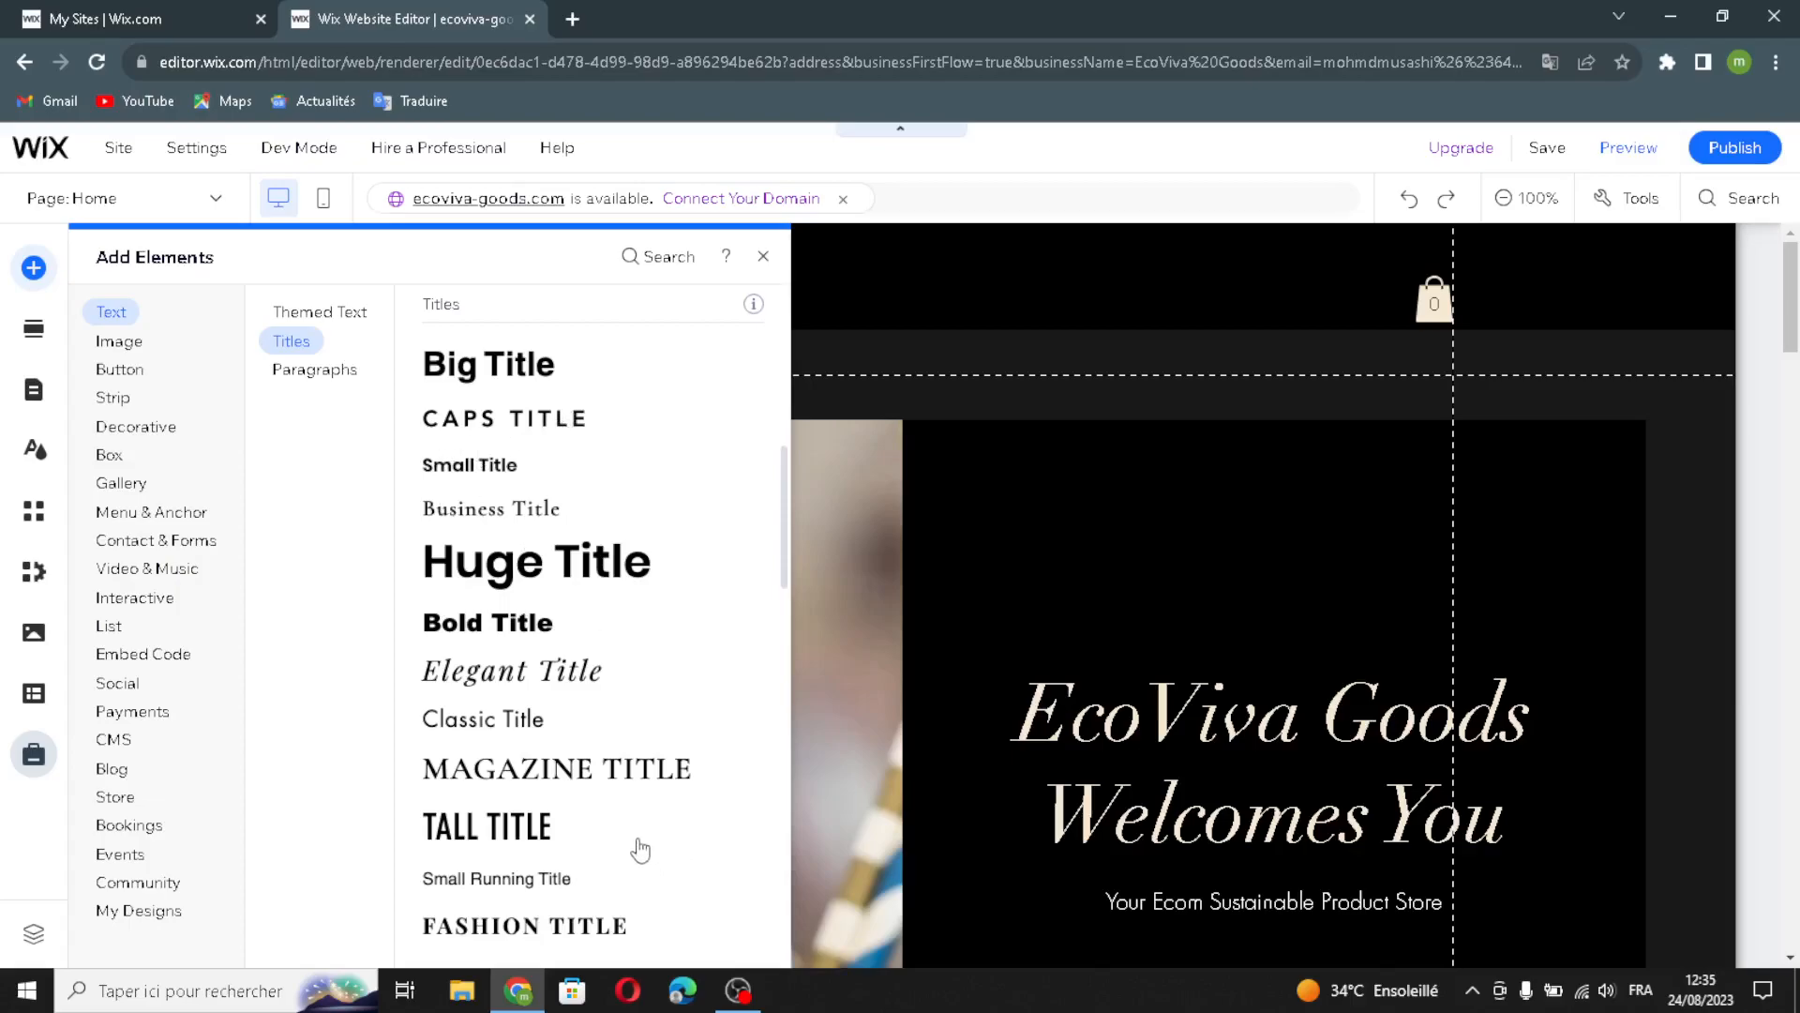
pyautogui.scroll(-10, 611, 731)
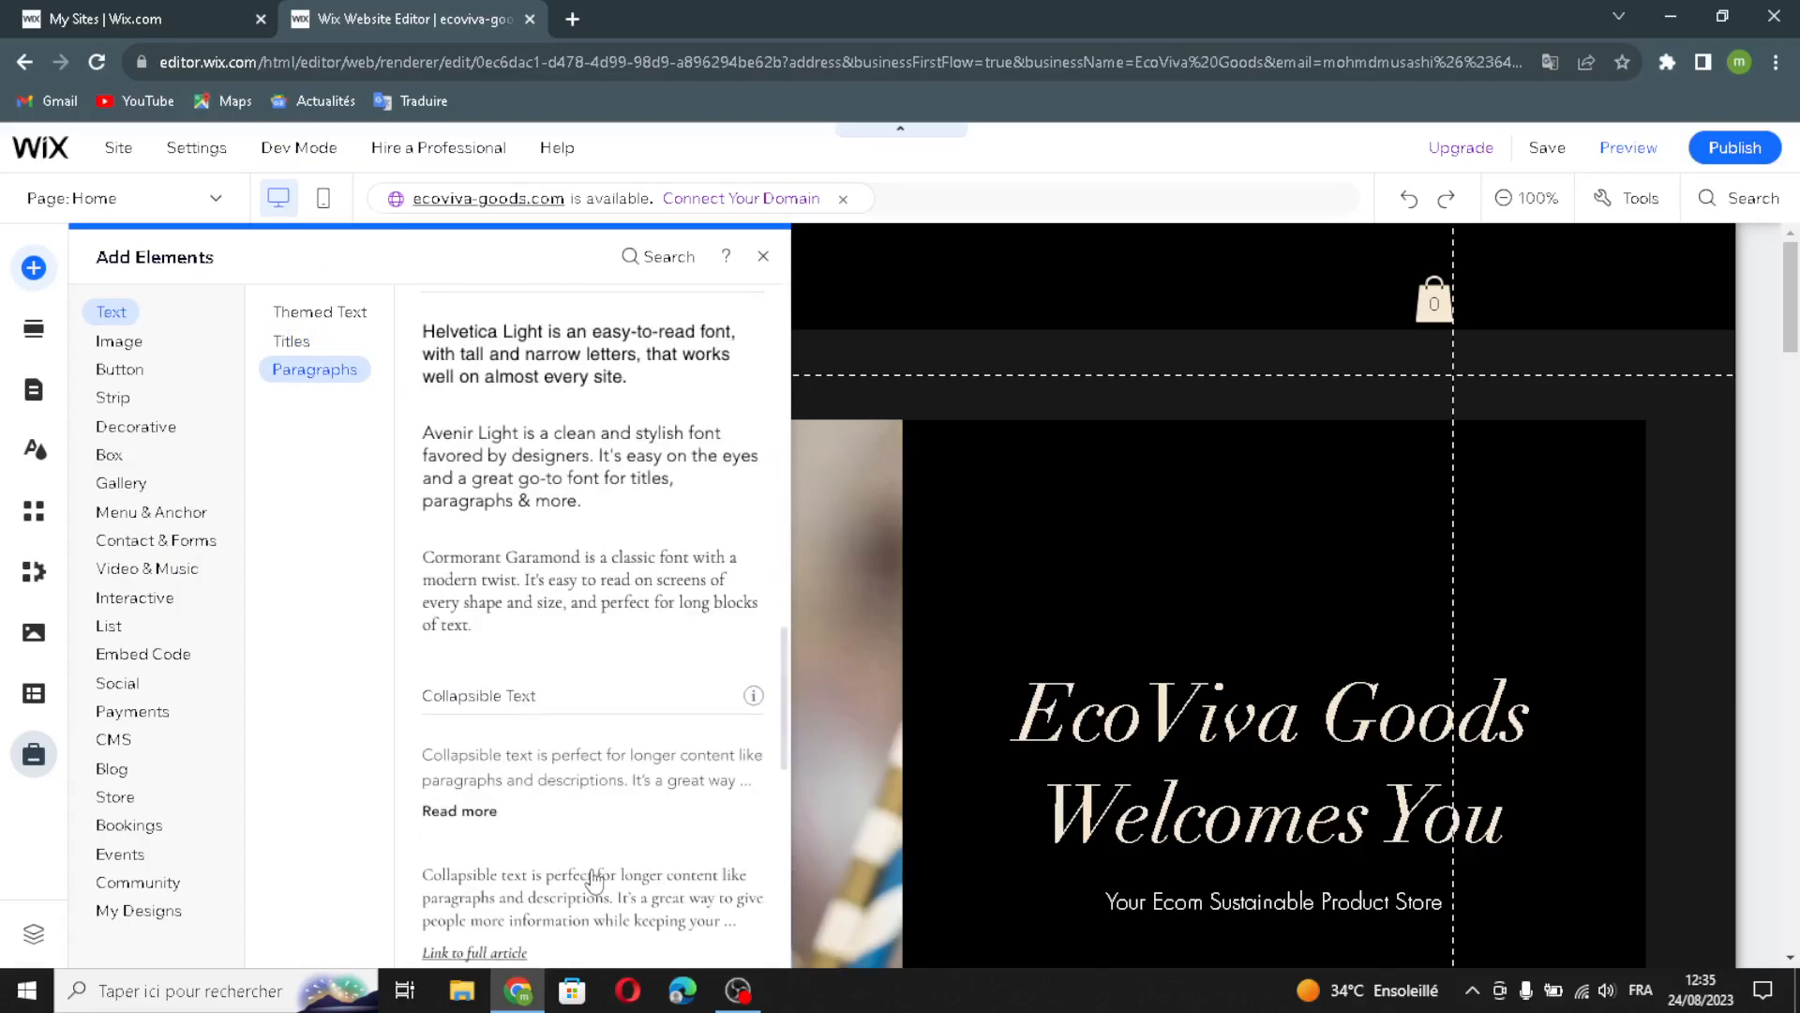
pyautogui.scroll(-1, 582, 883)
pyautogui.scroll(2, 607, 771)
pyautogui.scroll(-2, 614, 771)
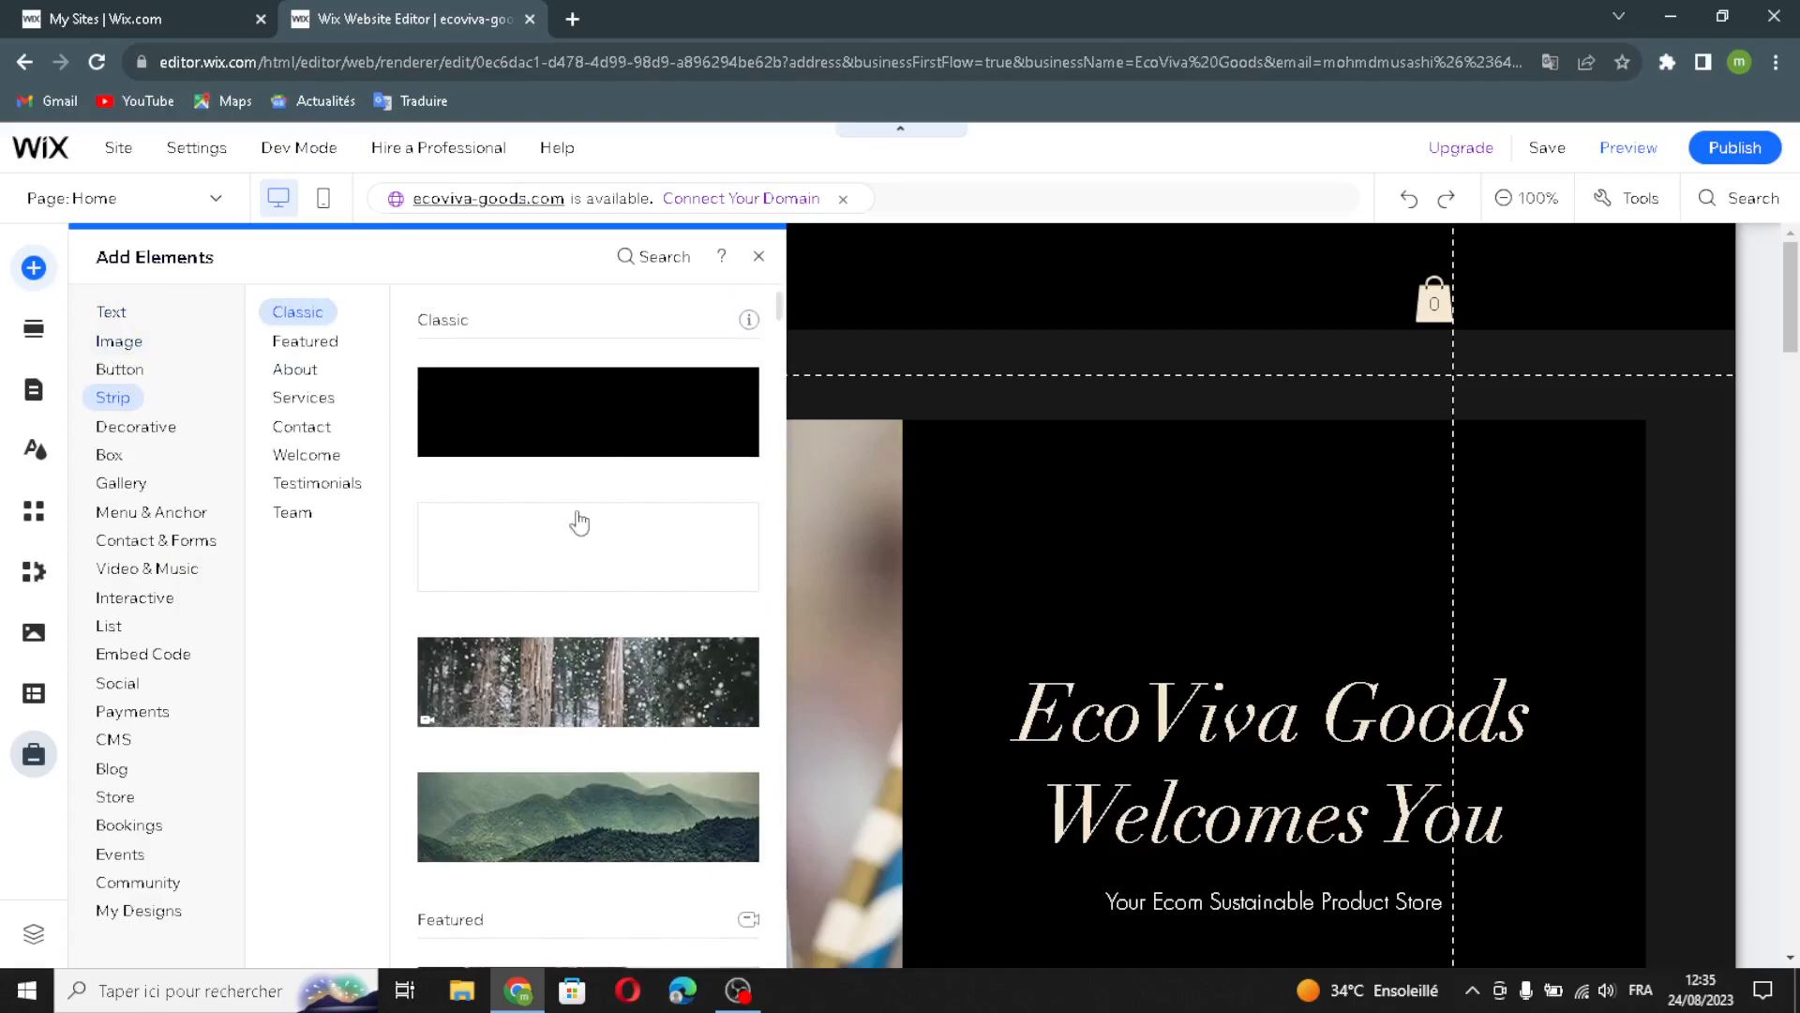
# - Look through the image elements, including image upload and import, free Wix images and free Wix illustrations
pyautogui.moveTo(120, 354)
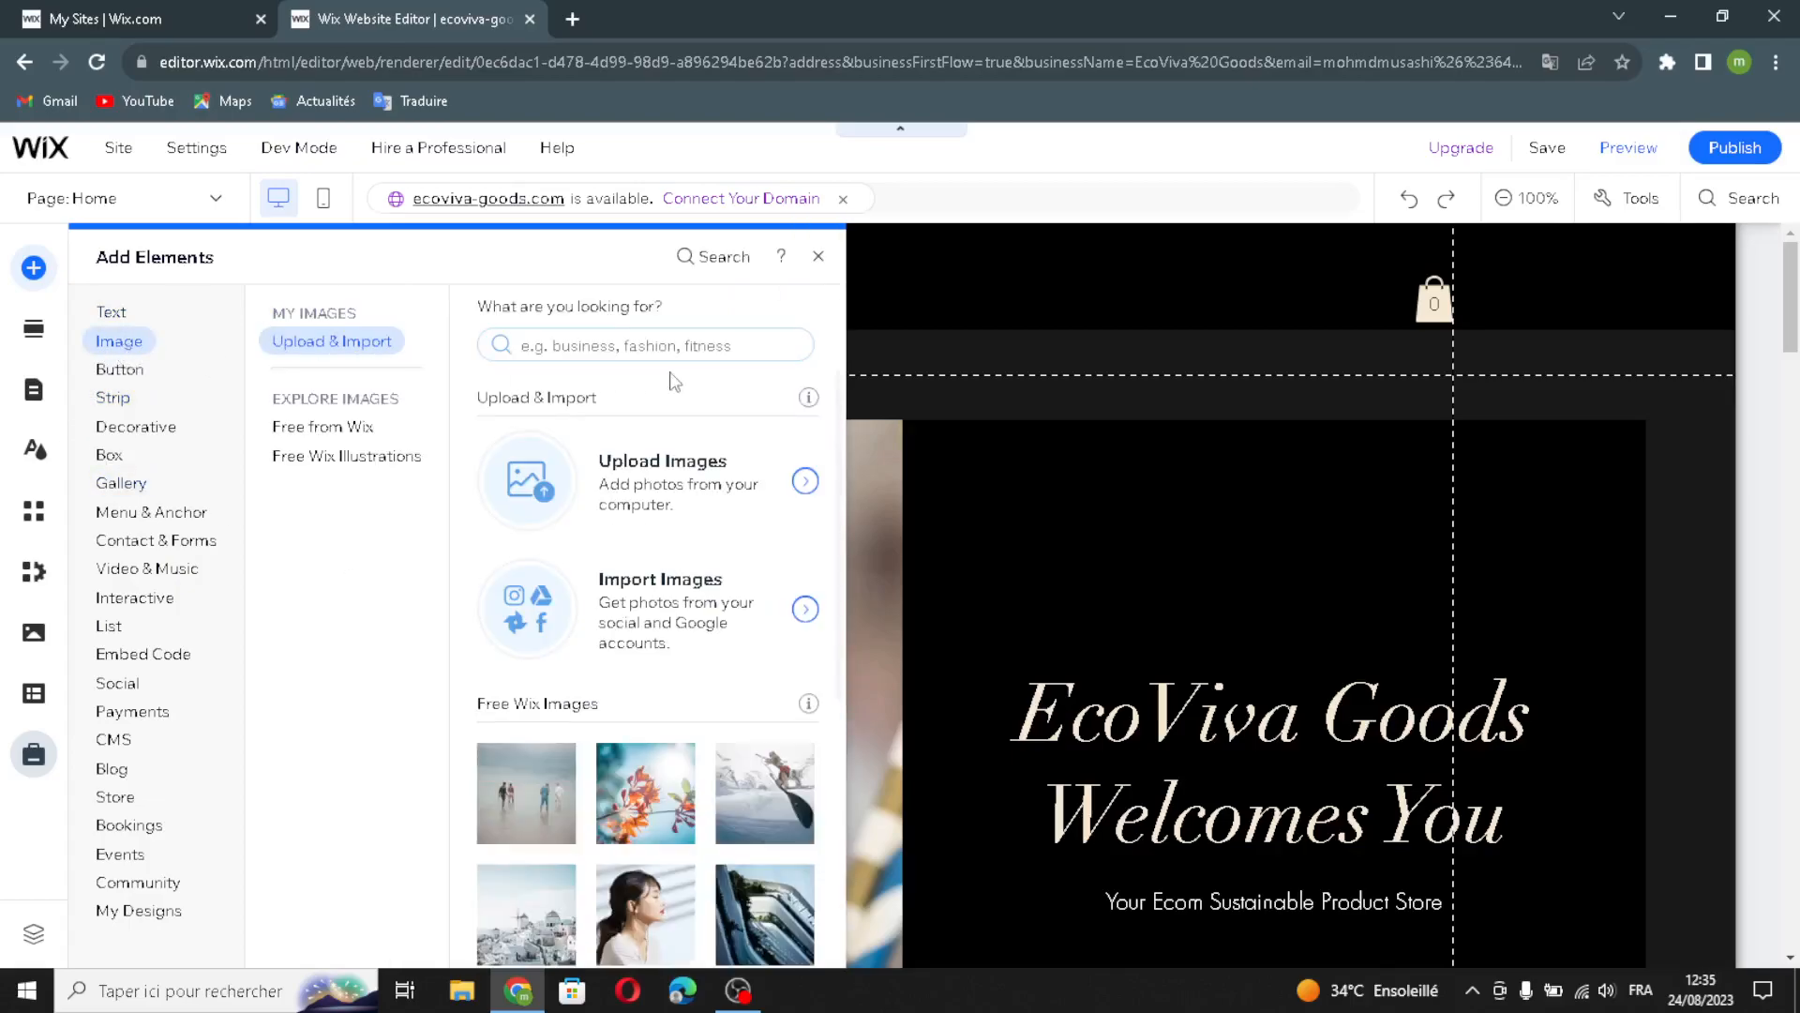
pyautogui.scroll(-4, 597, 728)
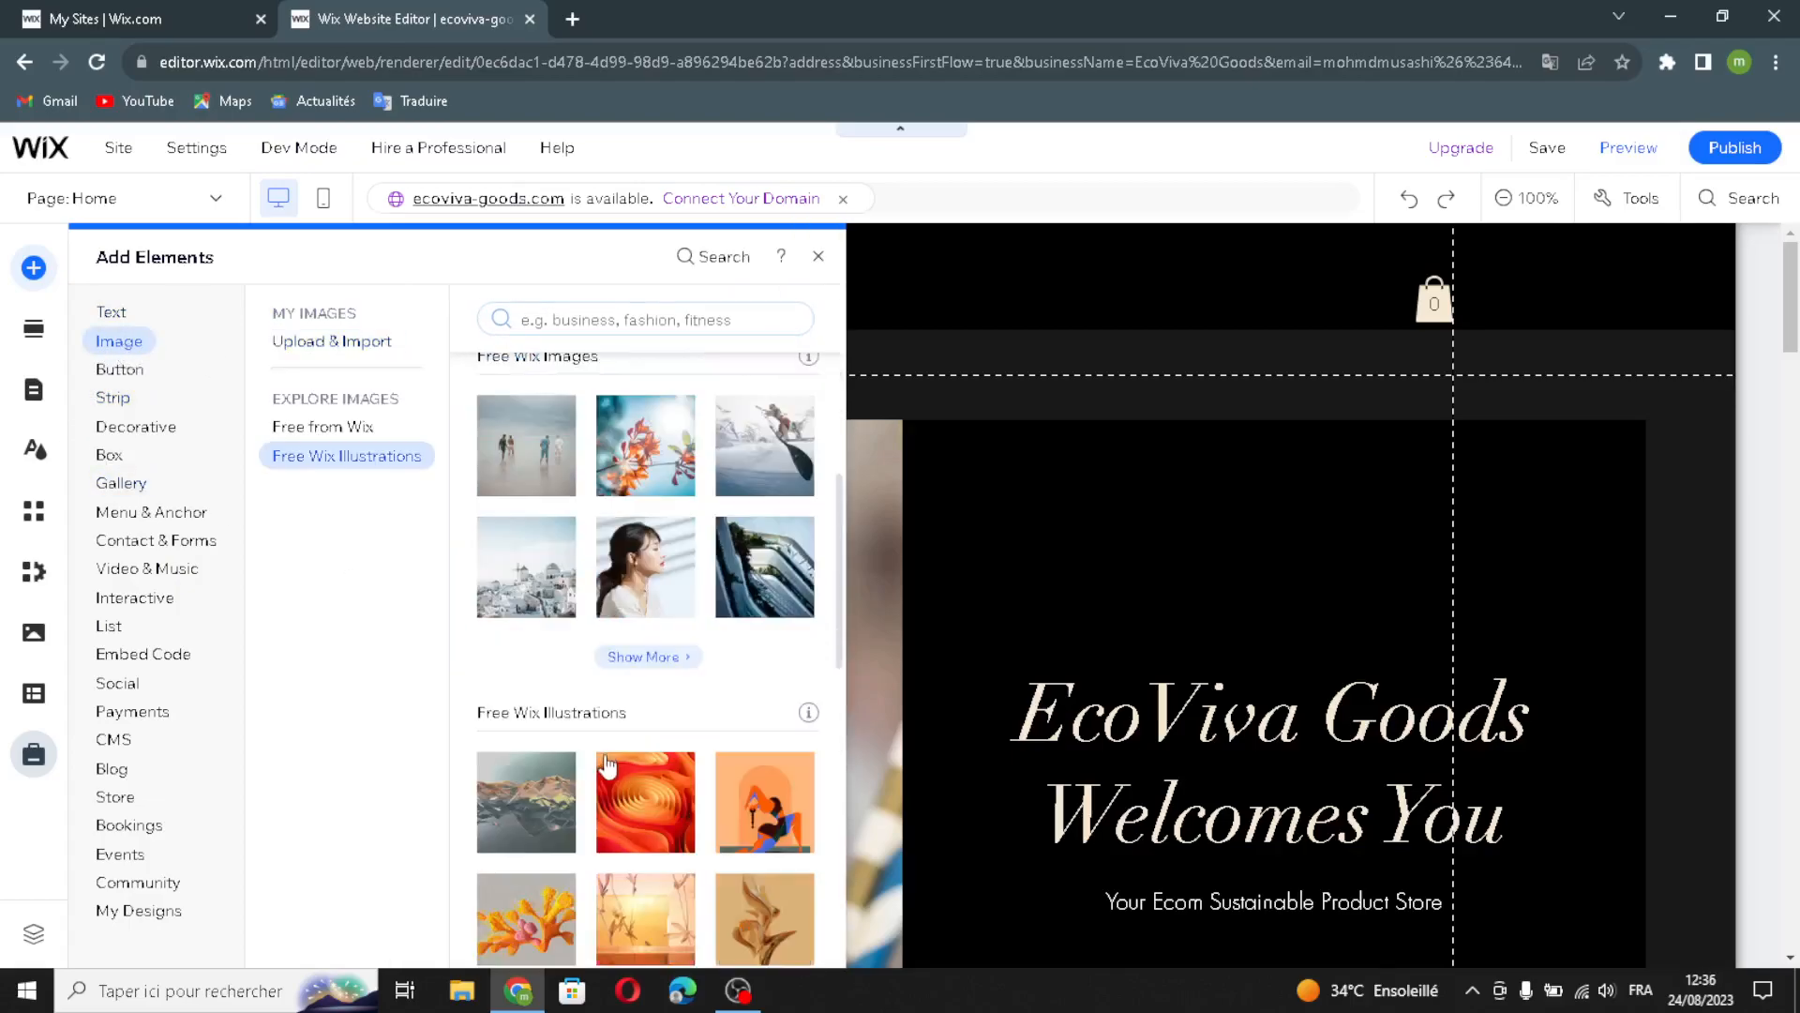
pyautogui.scroll(5, 647, 525)
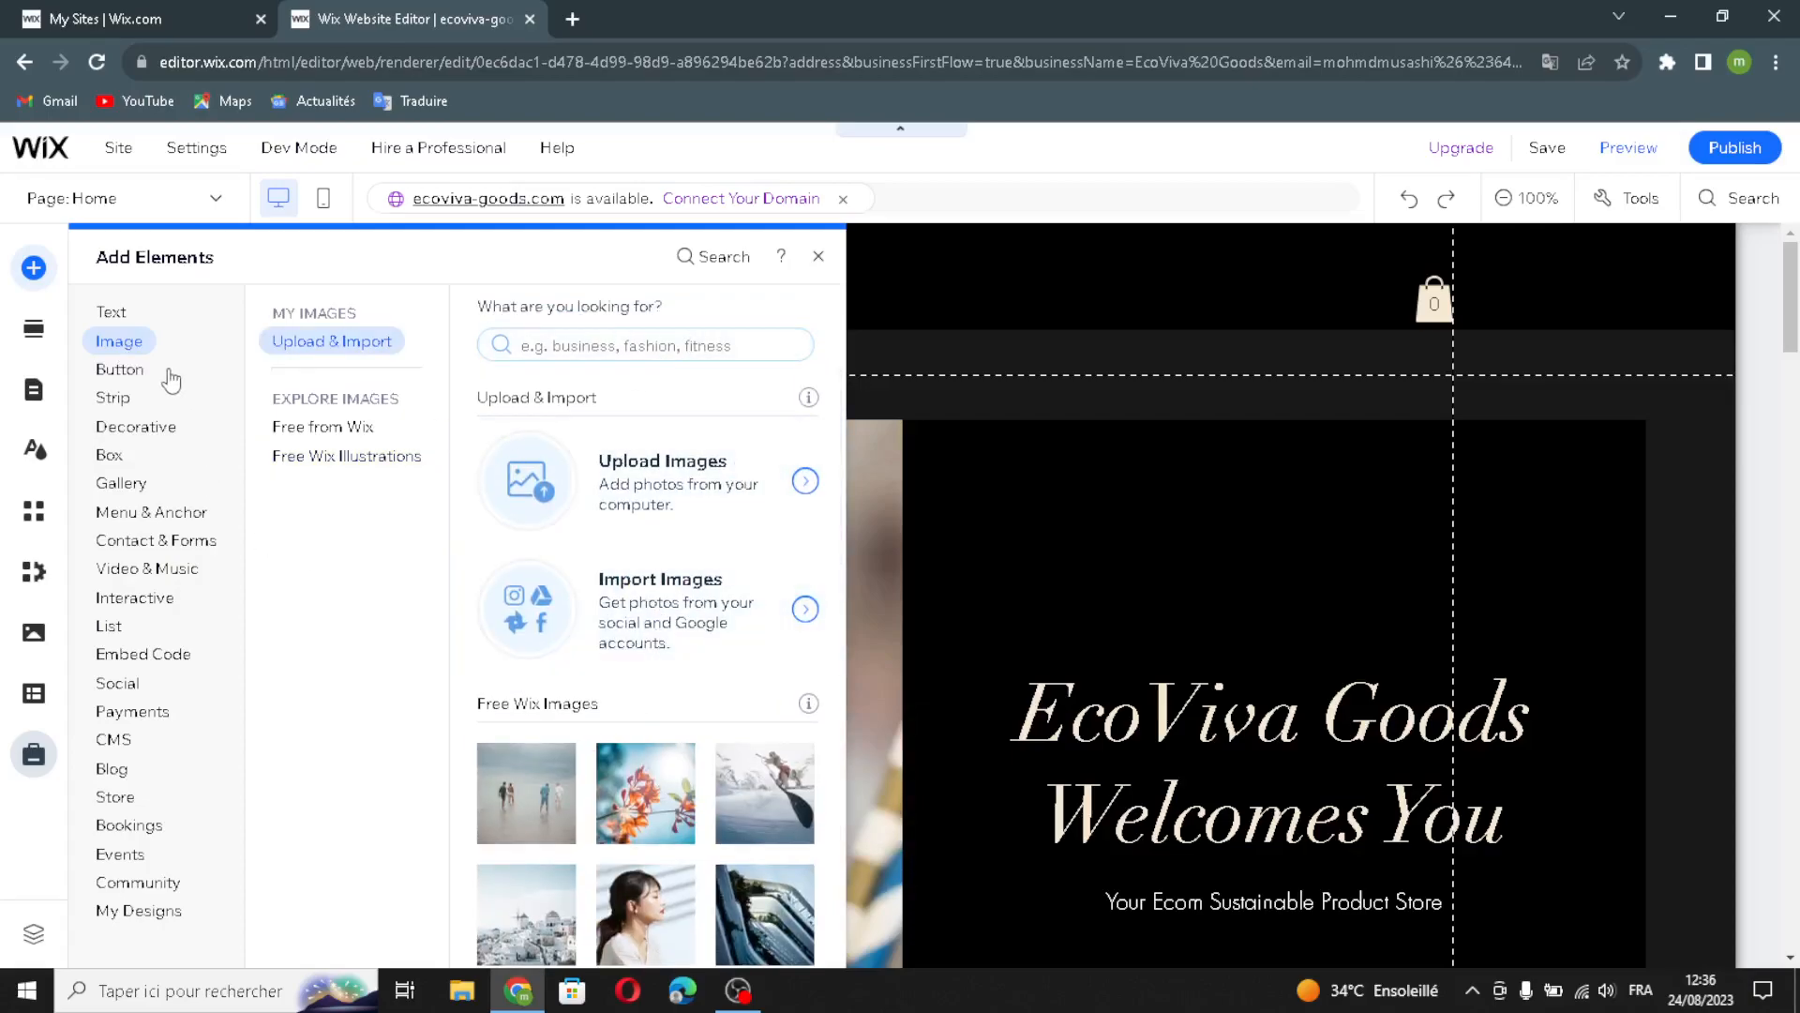
# - Examine the button elements, covering themed, text and icon, image, document, iTunes and payment buttons
pyautogui.click(119, 369)
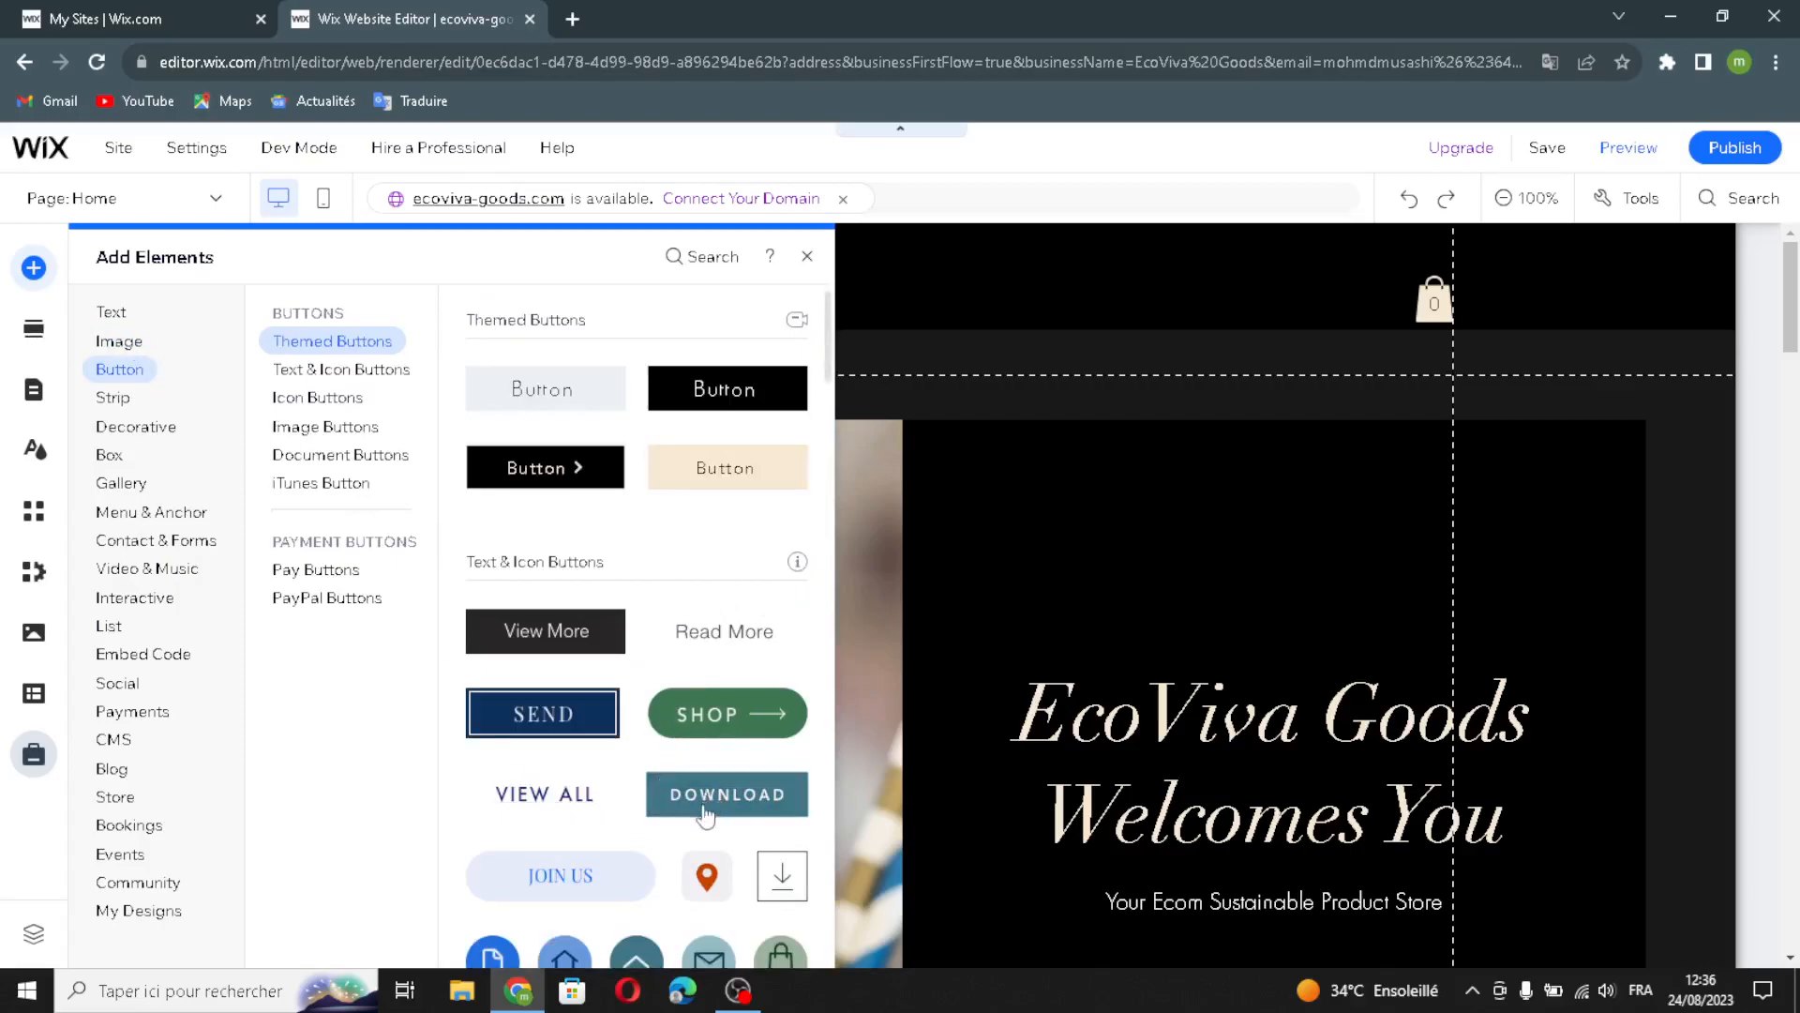
pyautogui.scroll(-1, 687, 829)
pyautogui.click(355, 371)
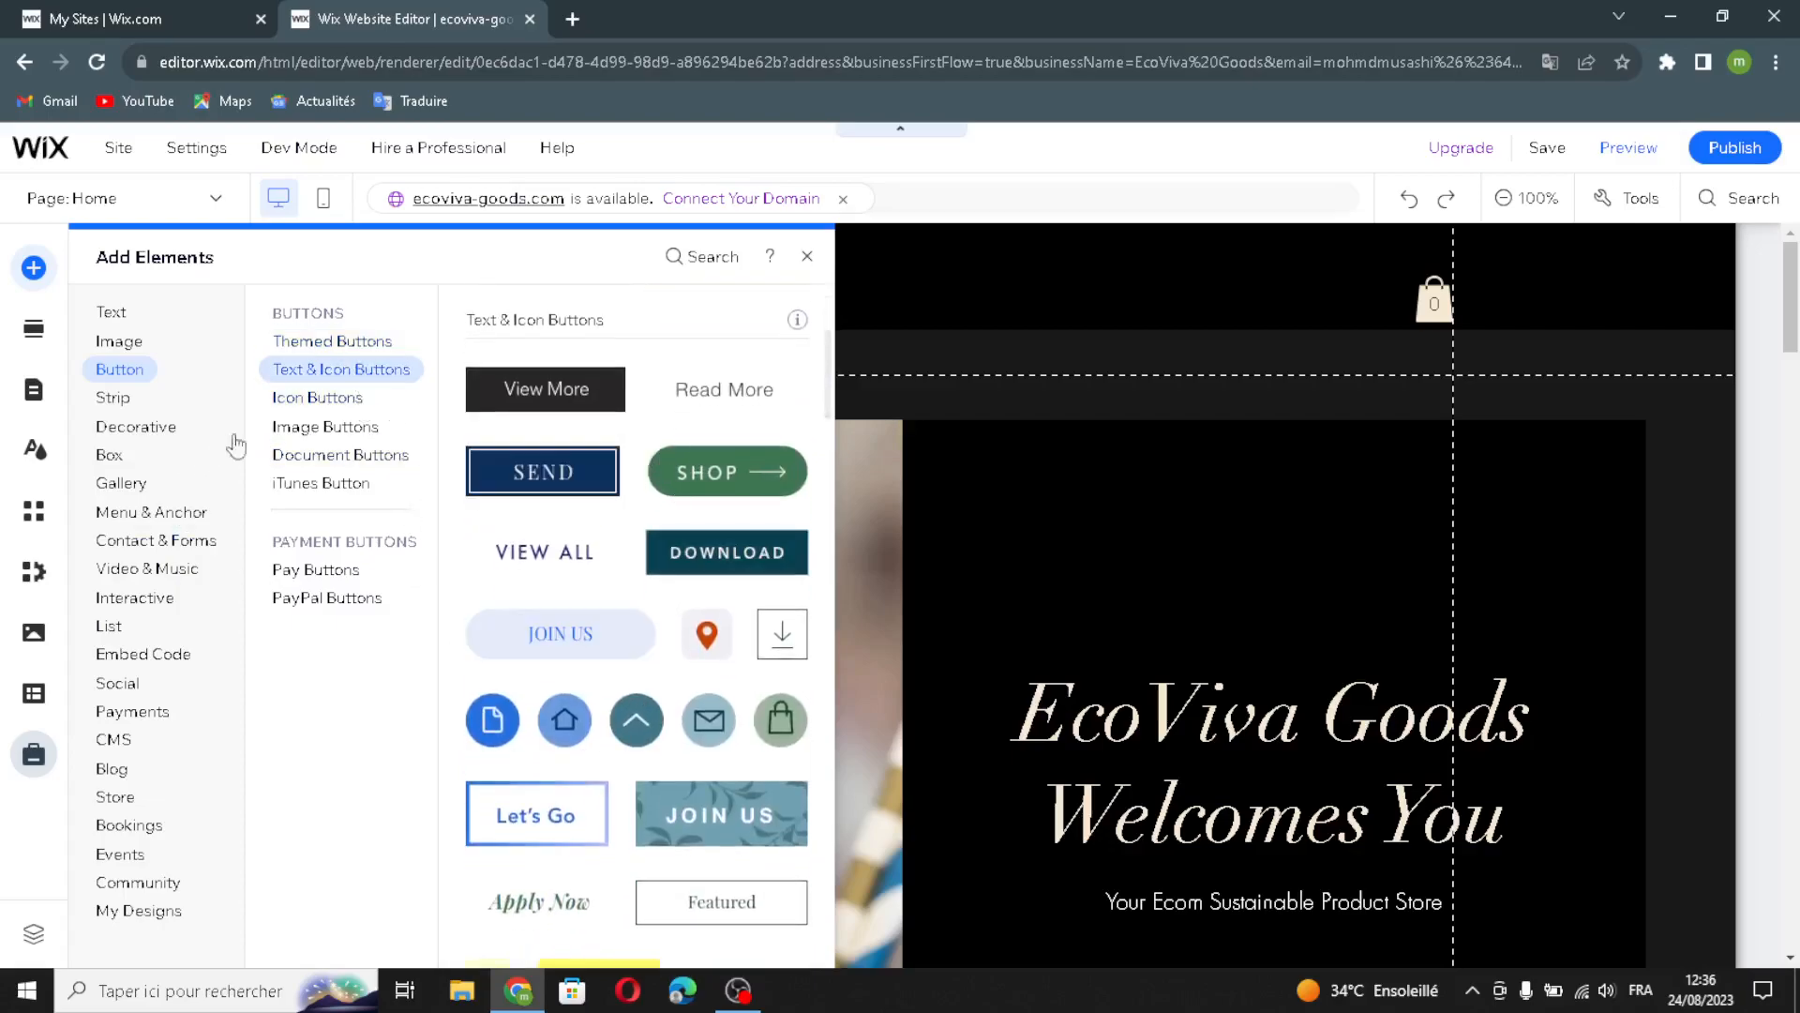
pyautogui.click(303, 399)
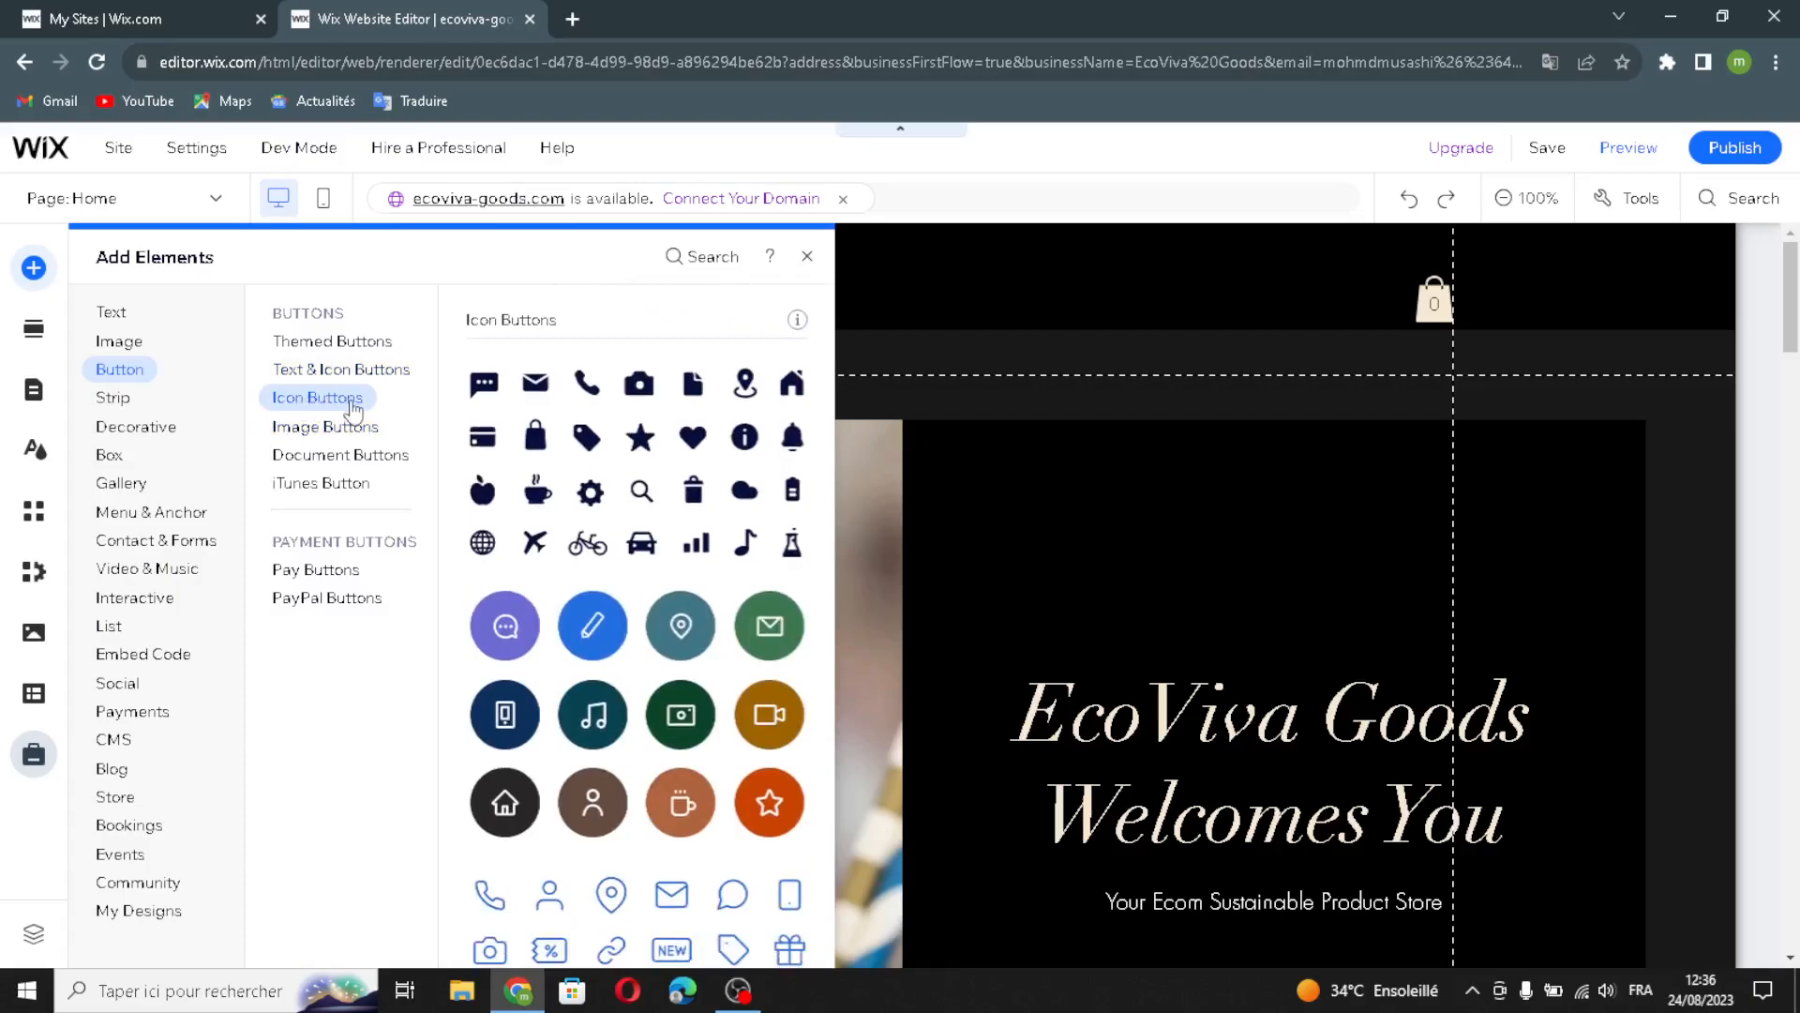
pyautogui.click(333, 428)
pyautogui.click(373, 456)
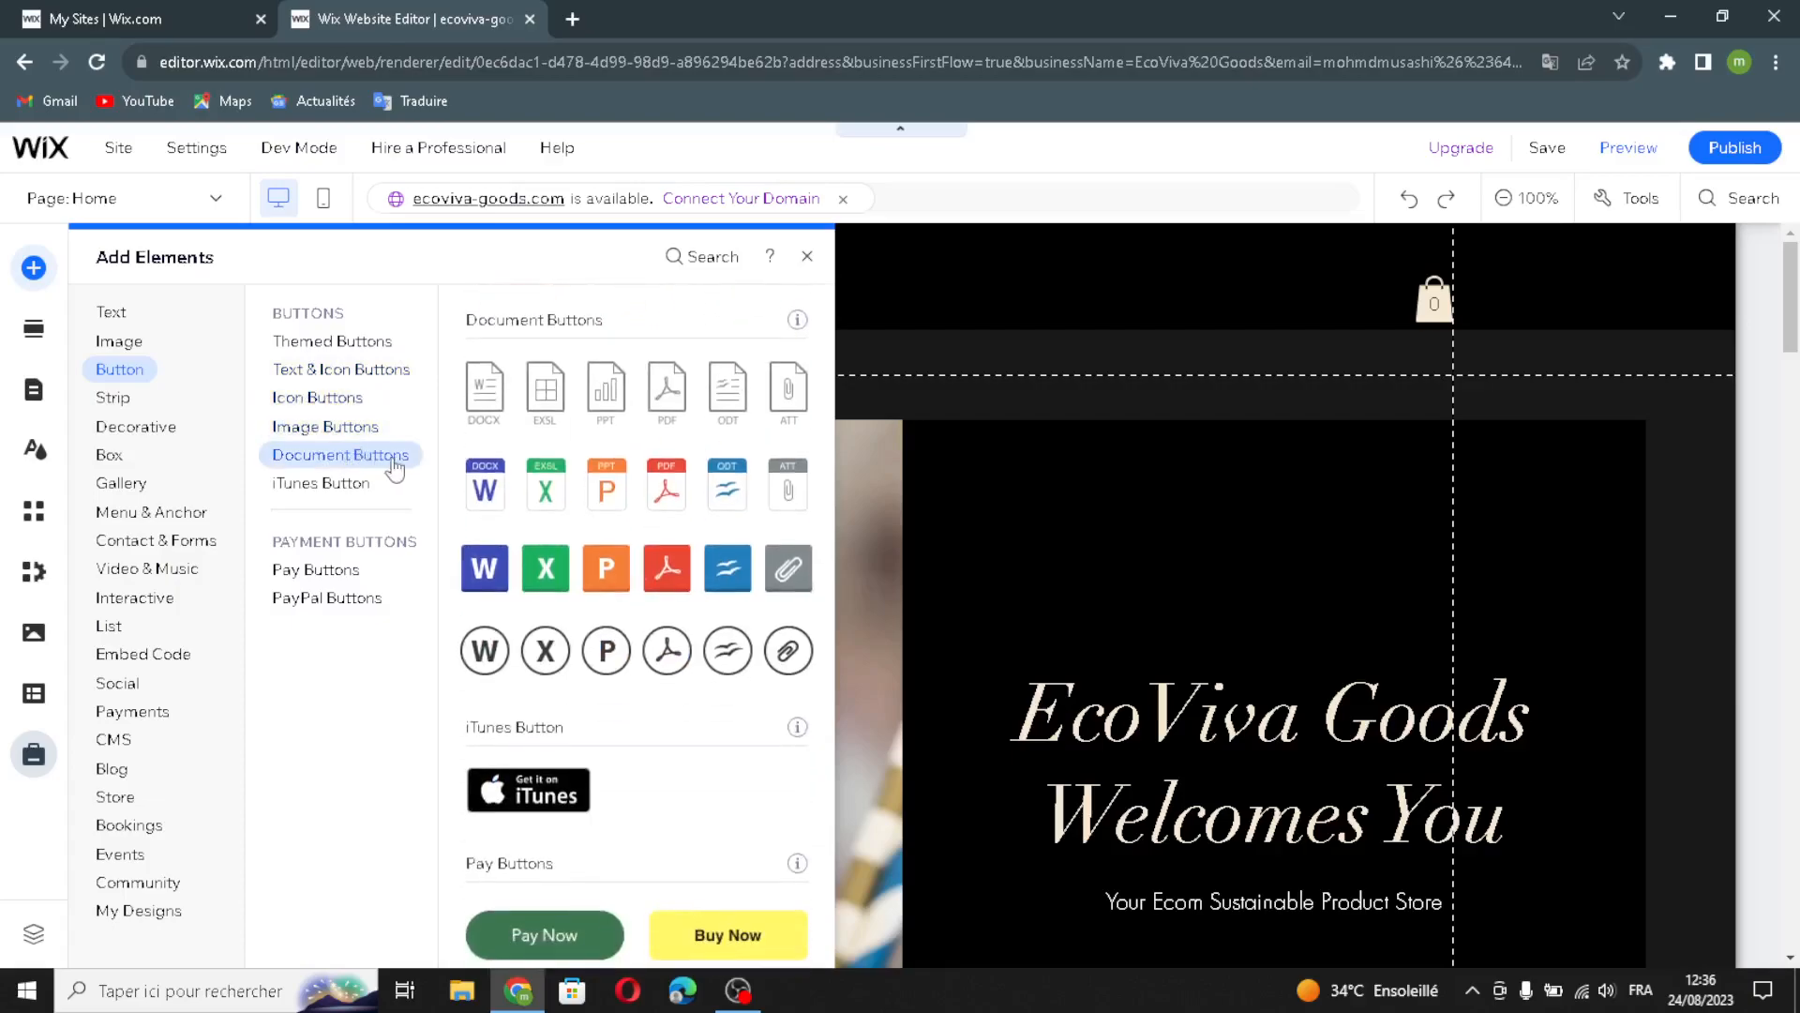
pyautogui.click(371, 483)
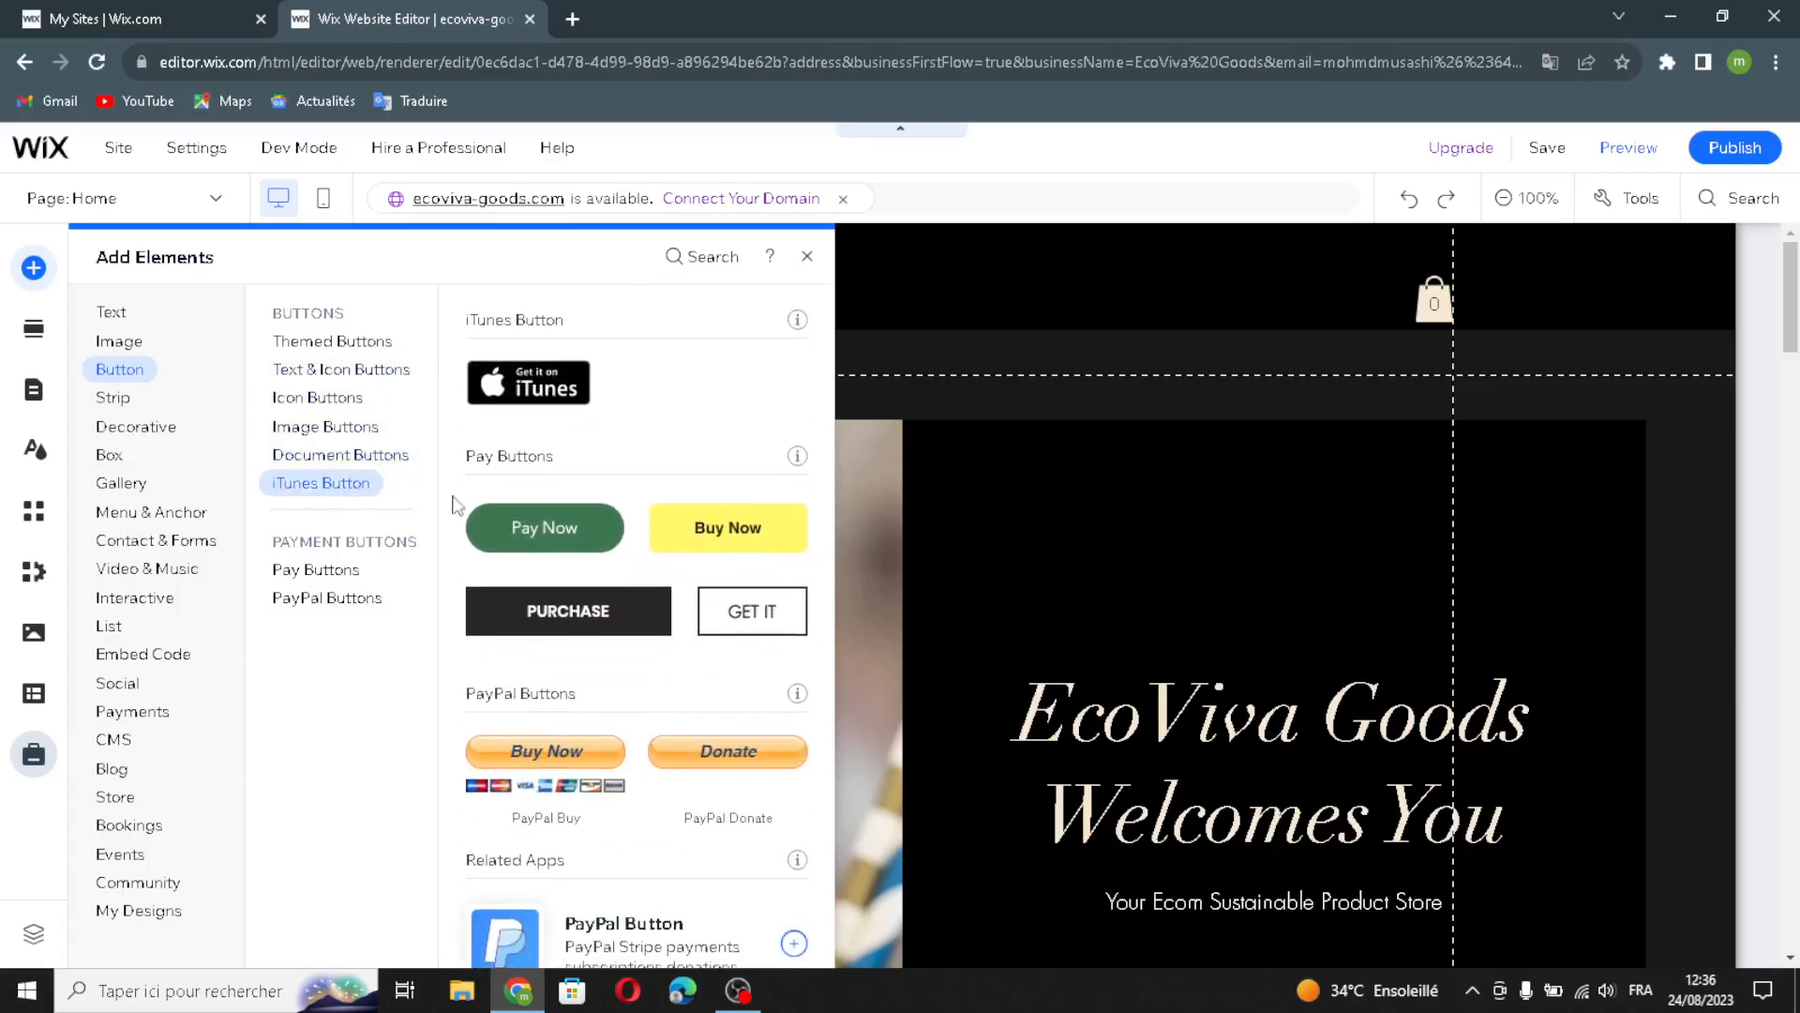
pyautogui.scroll(-3, 553, 863)
# - Examine the strip elements by category, from classic, featured and about to services, contact, welcome and testimonials
pyautogui.click(108, 372)
pyautogui.click(120, 403)
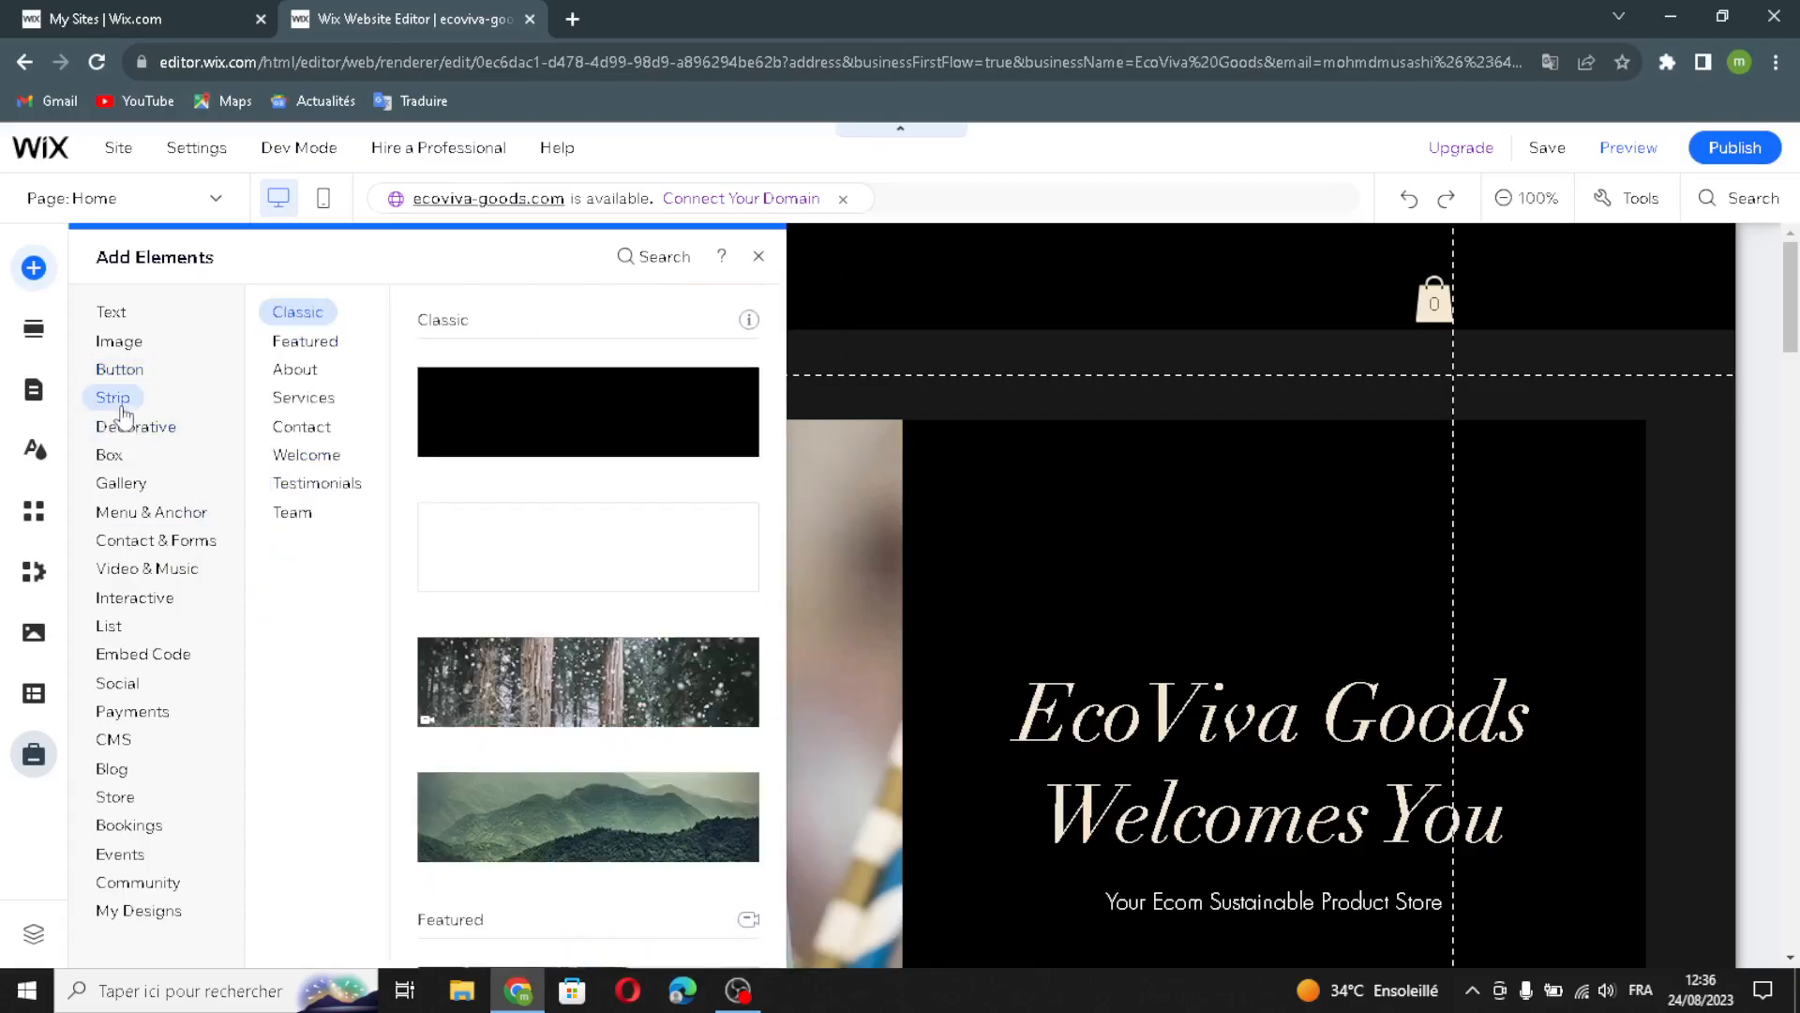
pyautogui.click(308, 347)
pyautogui.click(300, 311)
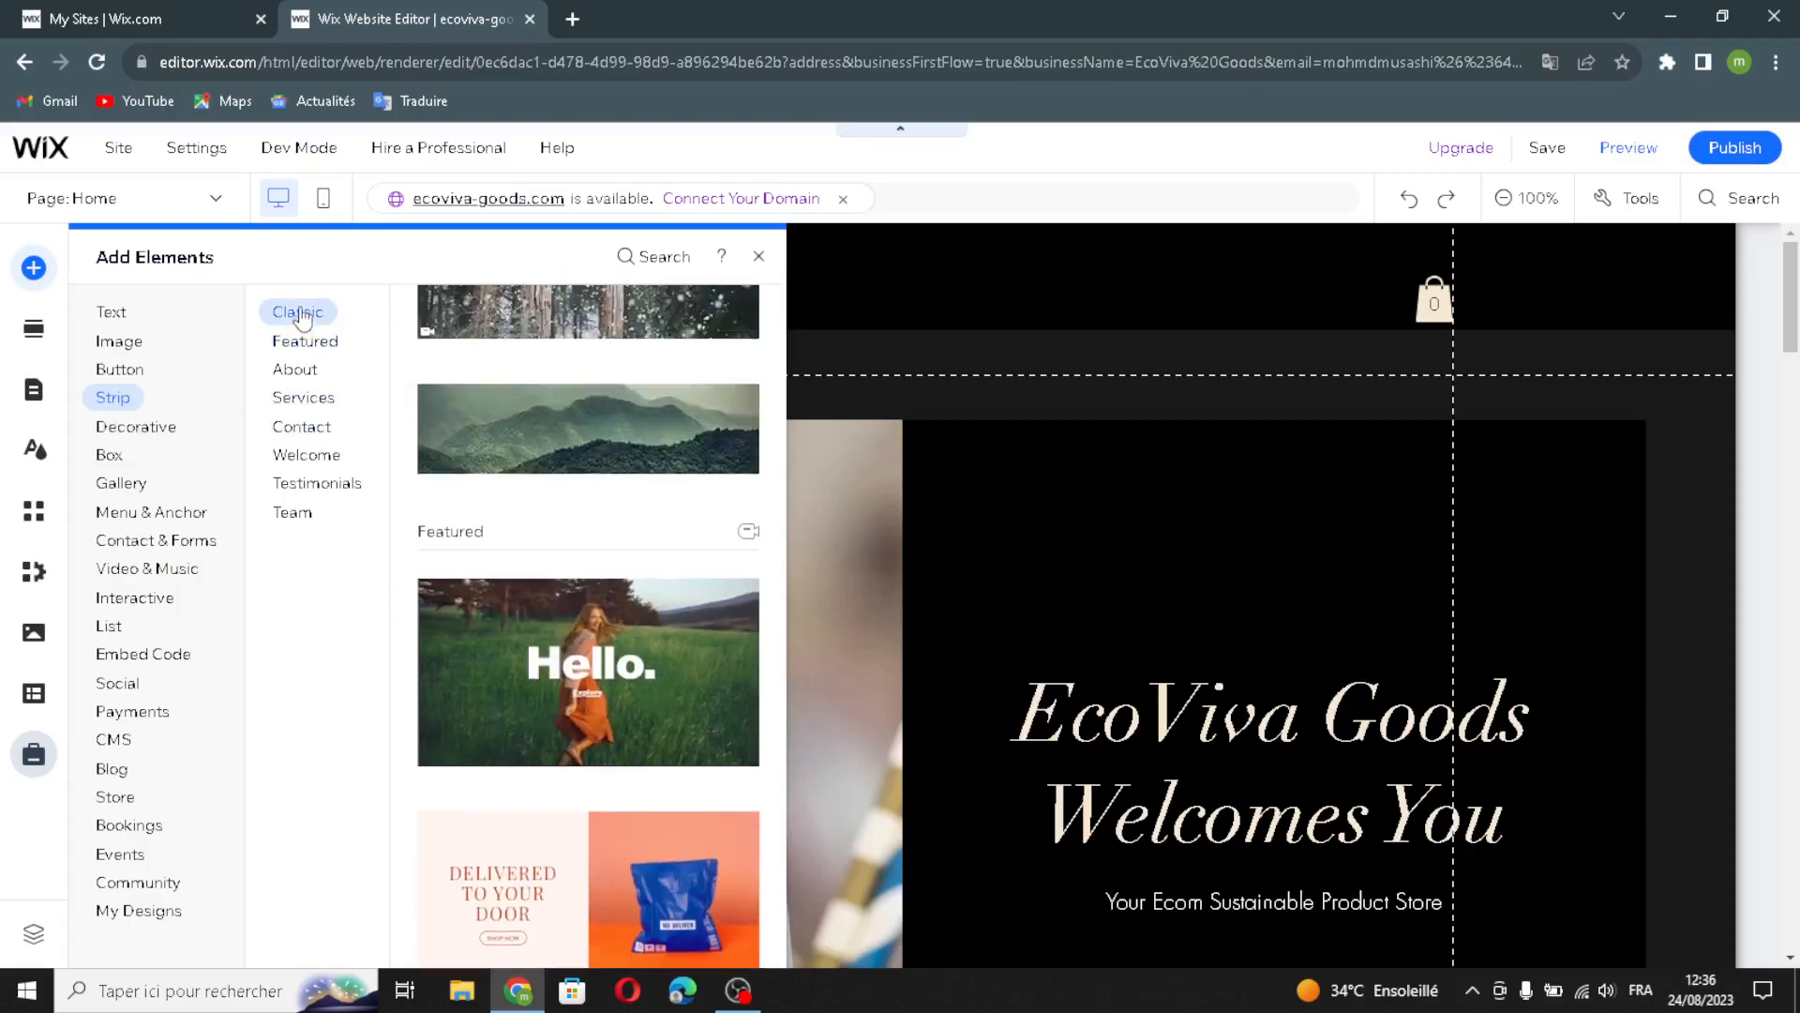
pyautogui.click(302, 341)
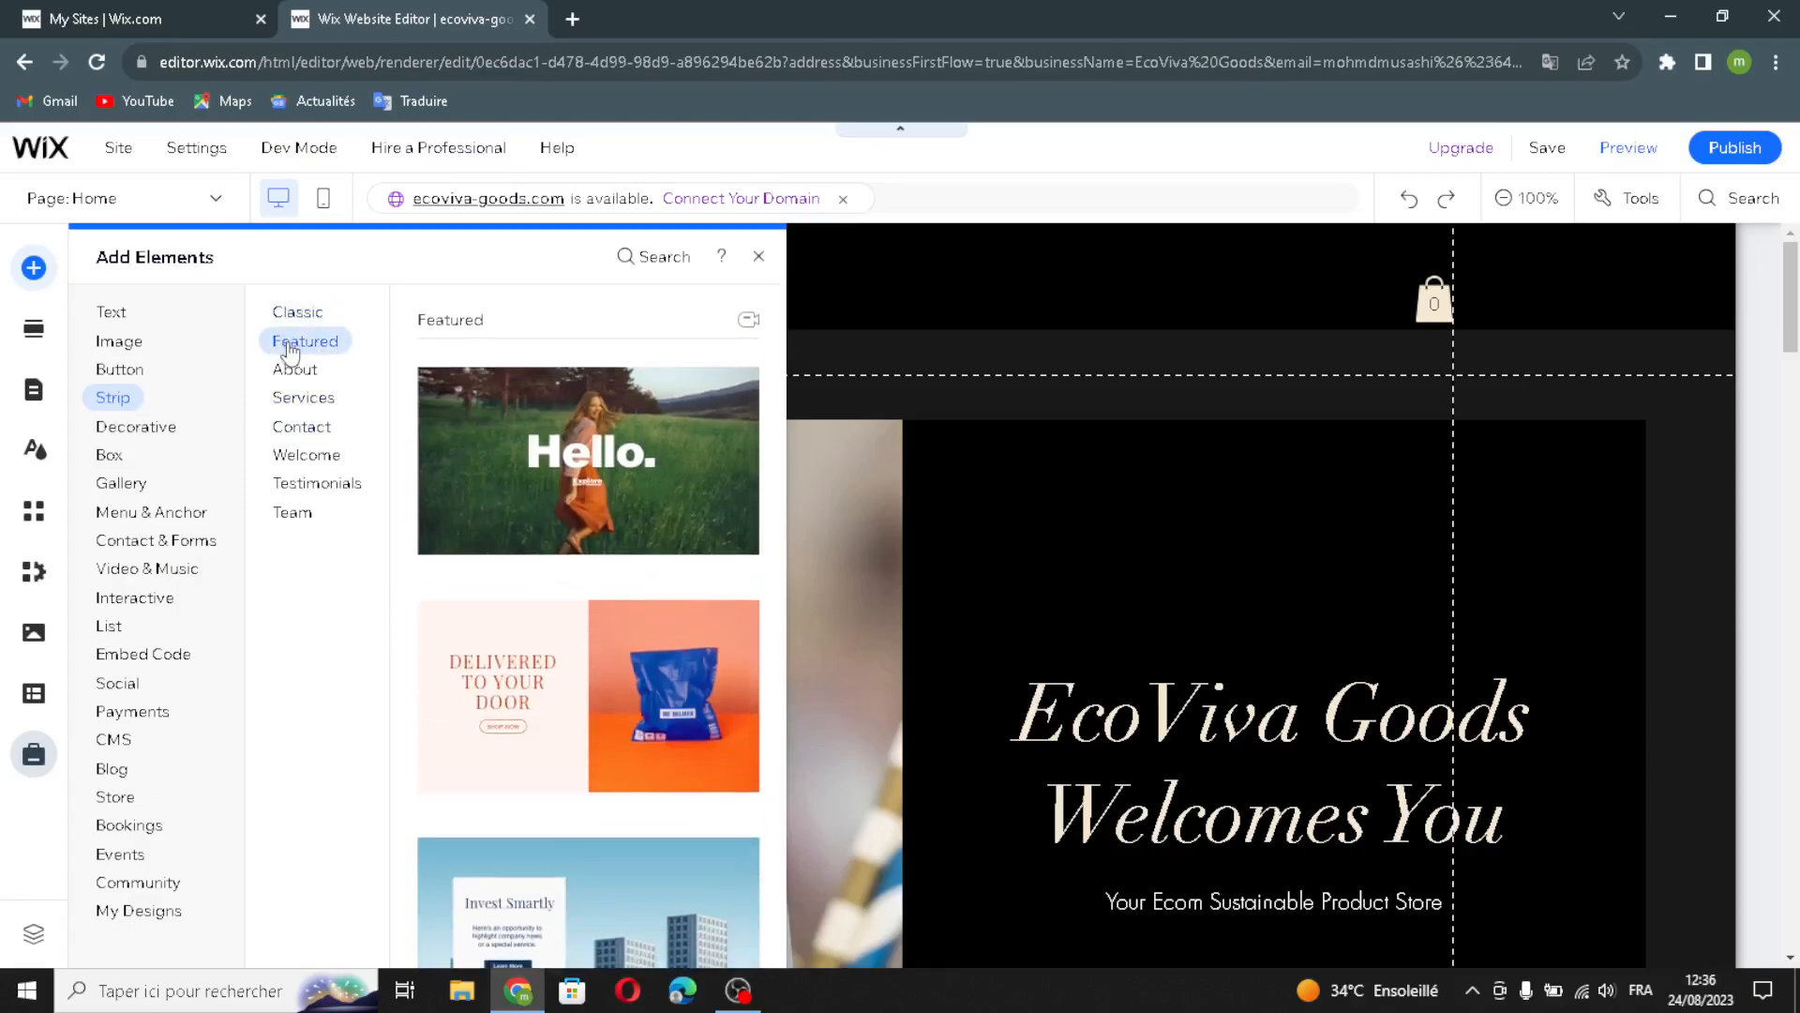
pyautogui.click(304, 317)
pyautogui.click(306, 340)
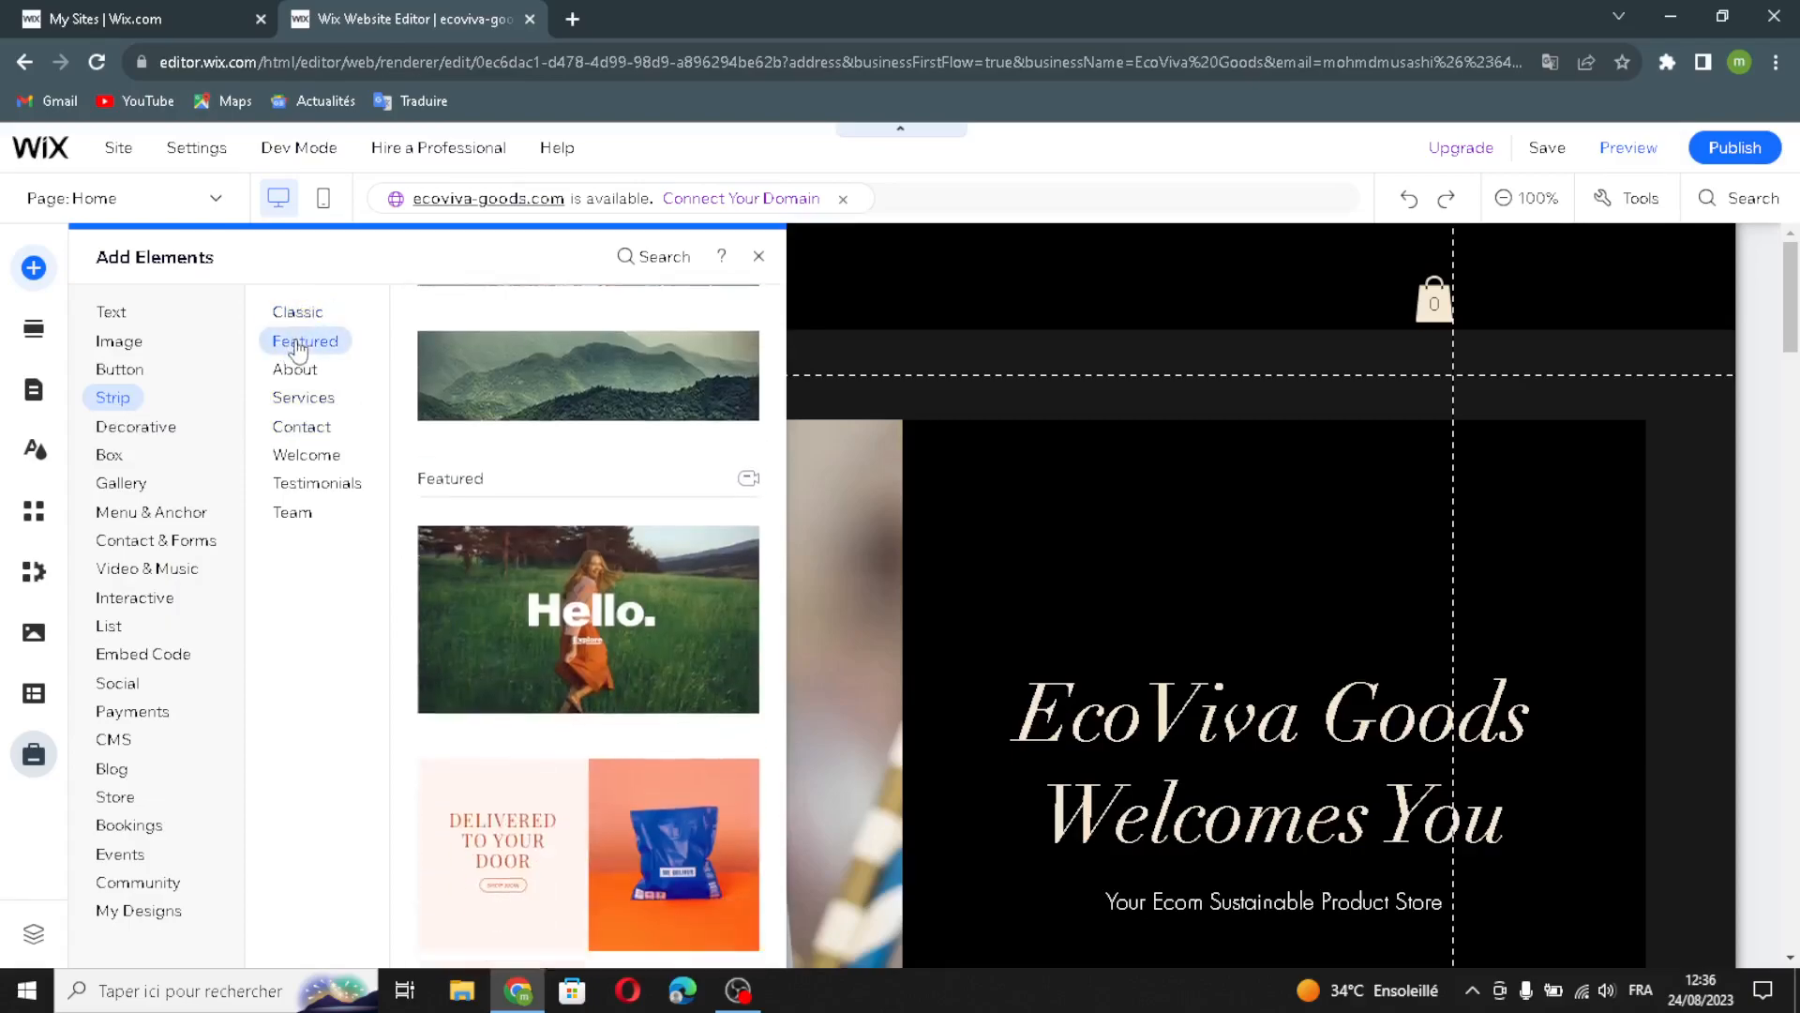
pyautogui.click(305, 380)
pyautogui.click(313, 397)
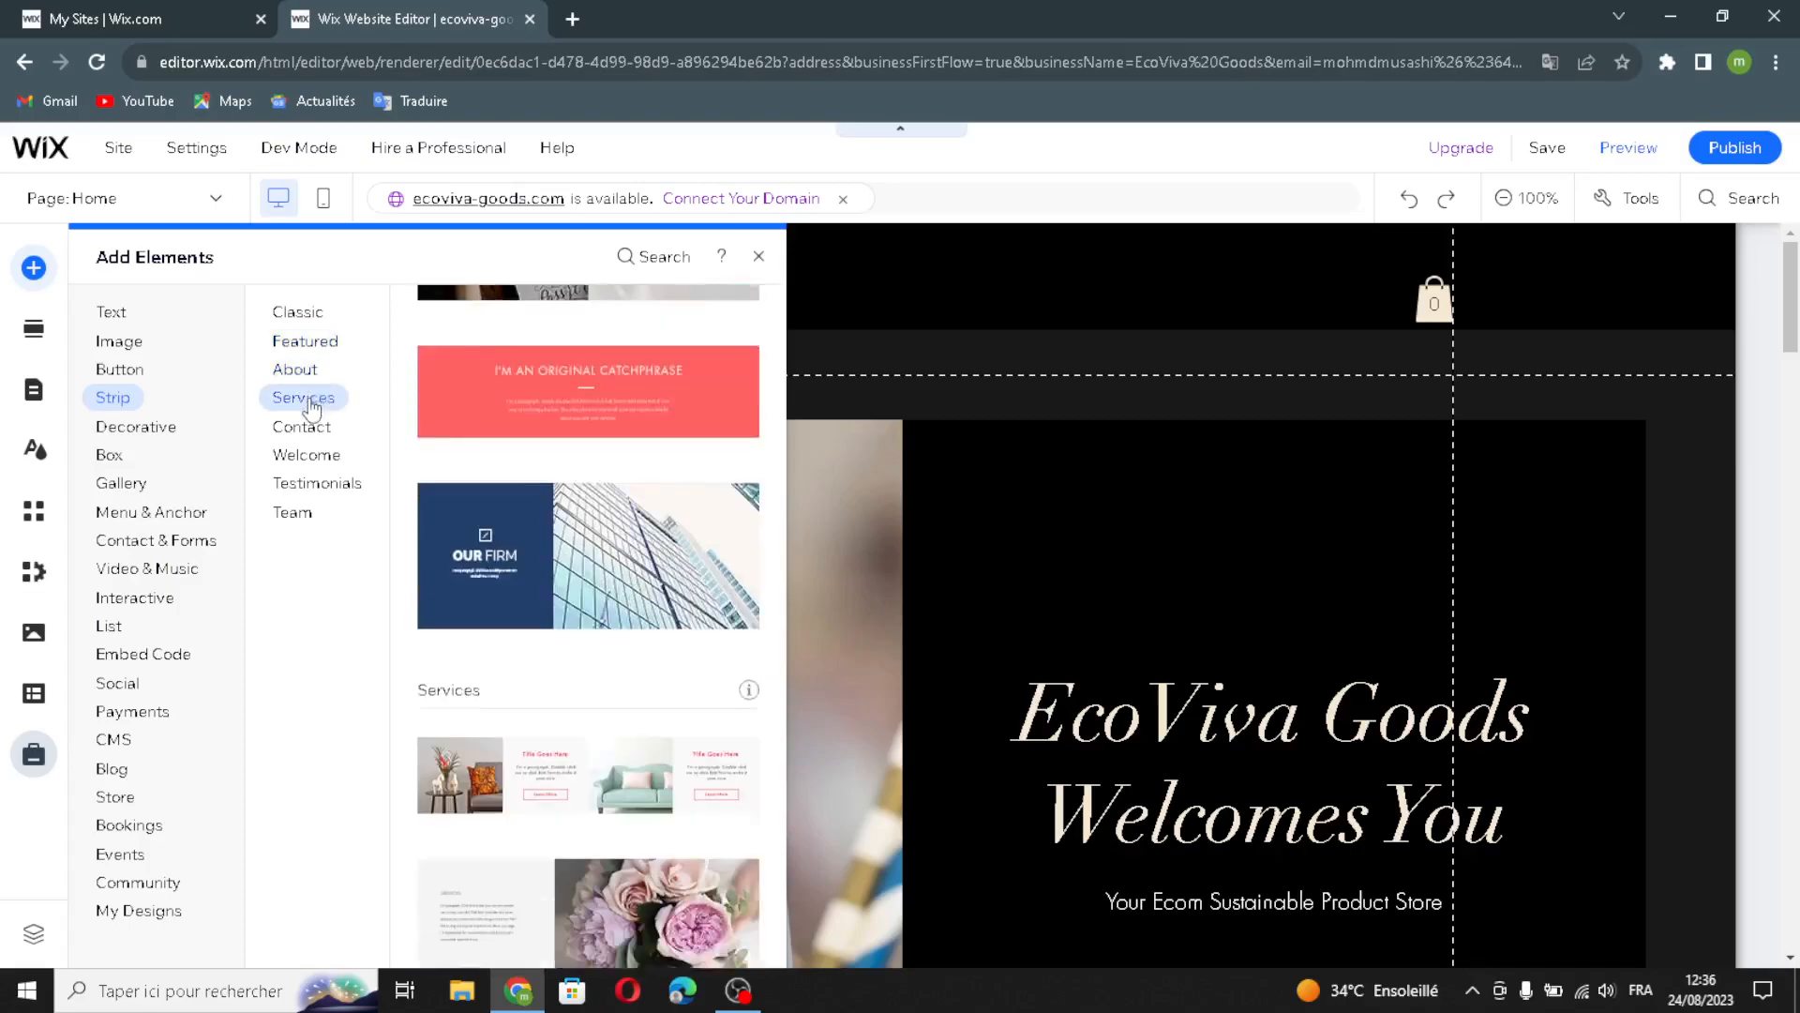
pyautogui.click(305, 426)
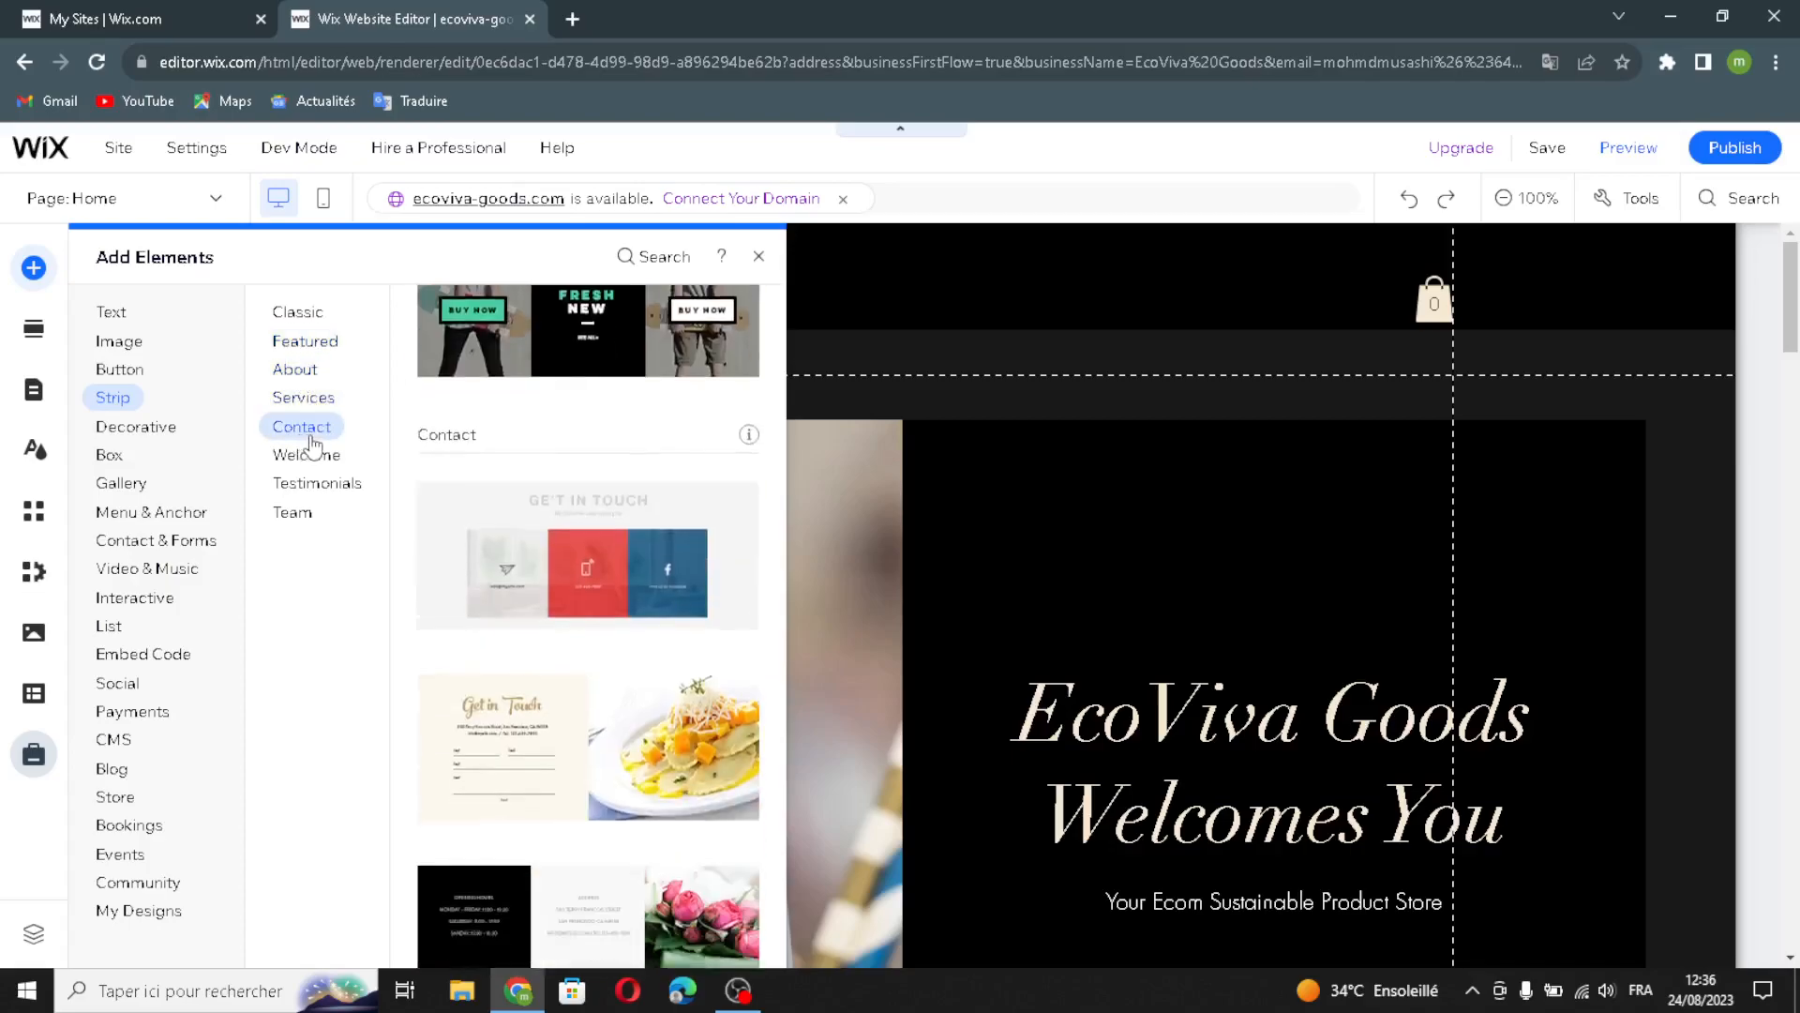
pyautogui.click(301, 458)
pyautogui.click(301, 486)
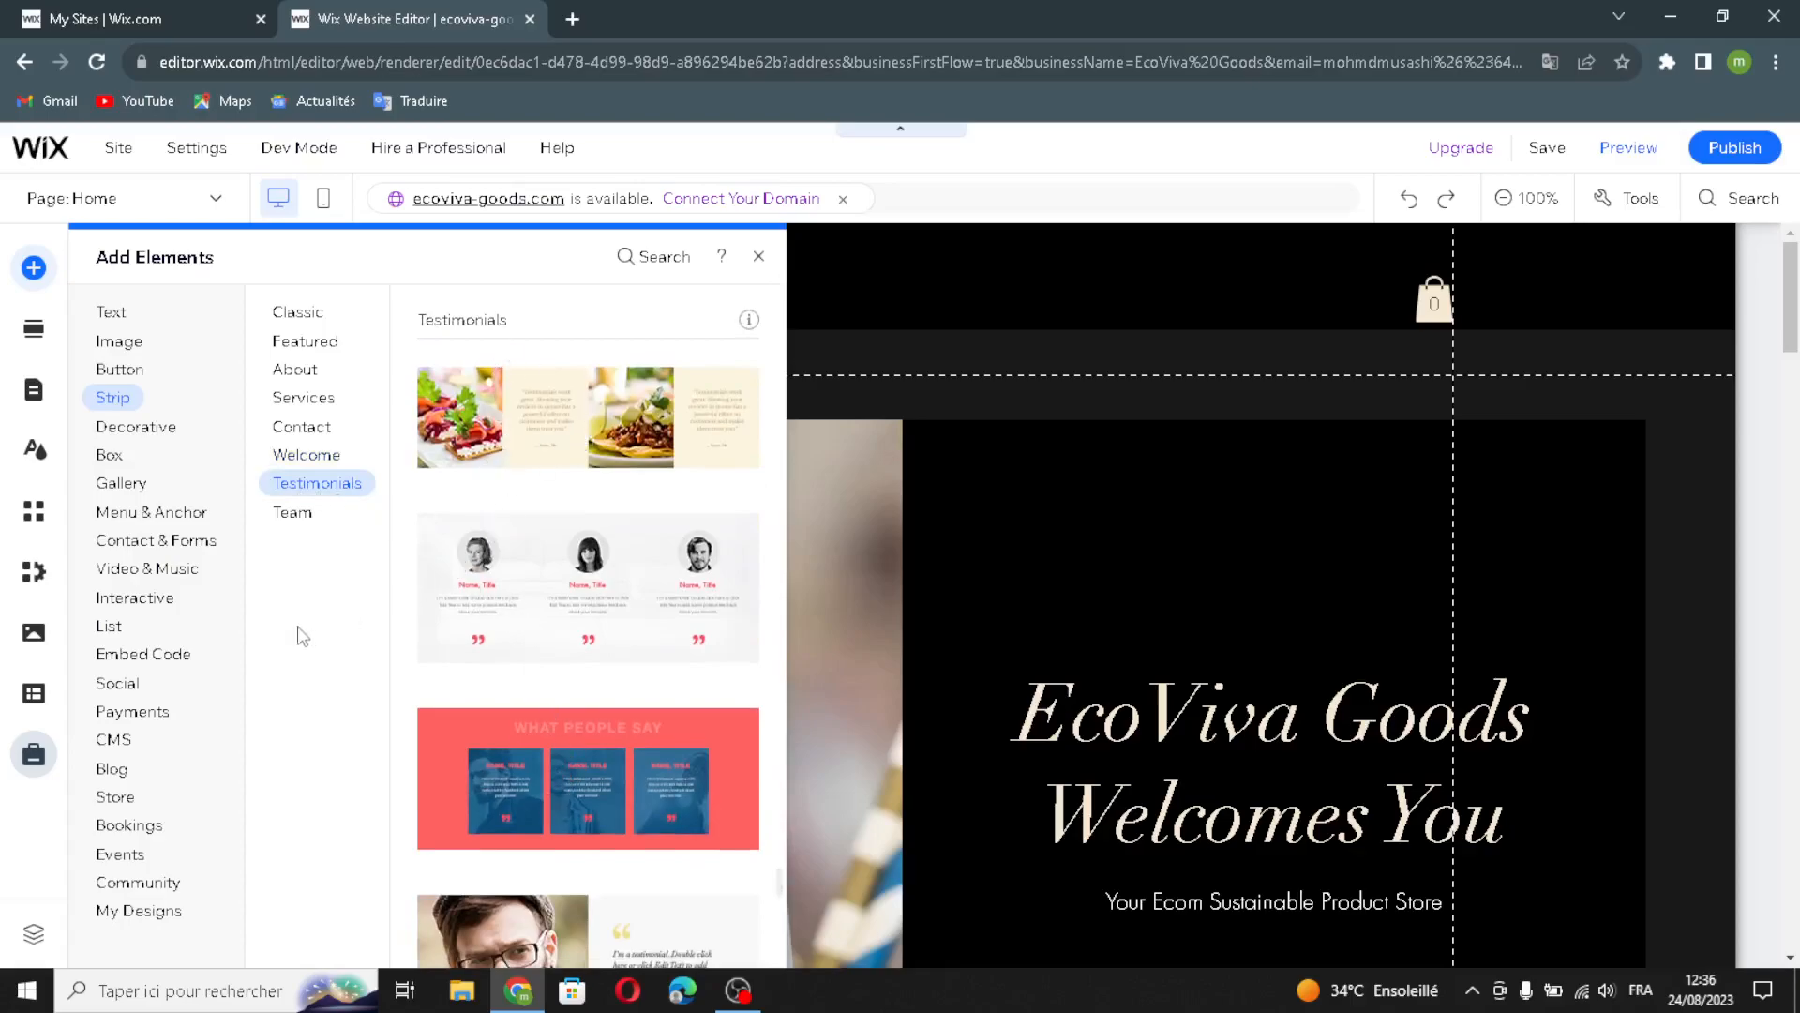
# - Examine the decorative elements, including basic shapes, arrows, lines, vector art icons, logos, characters and video boxes
pyautogui.click(140, 431)
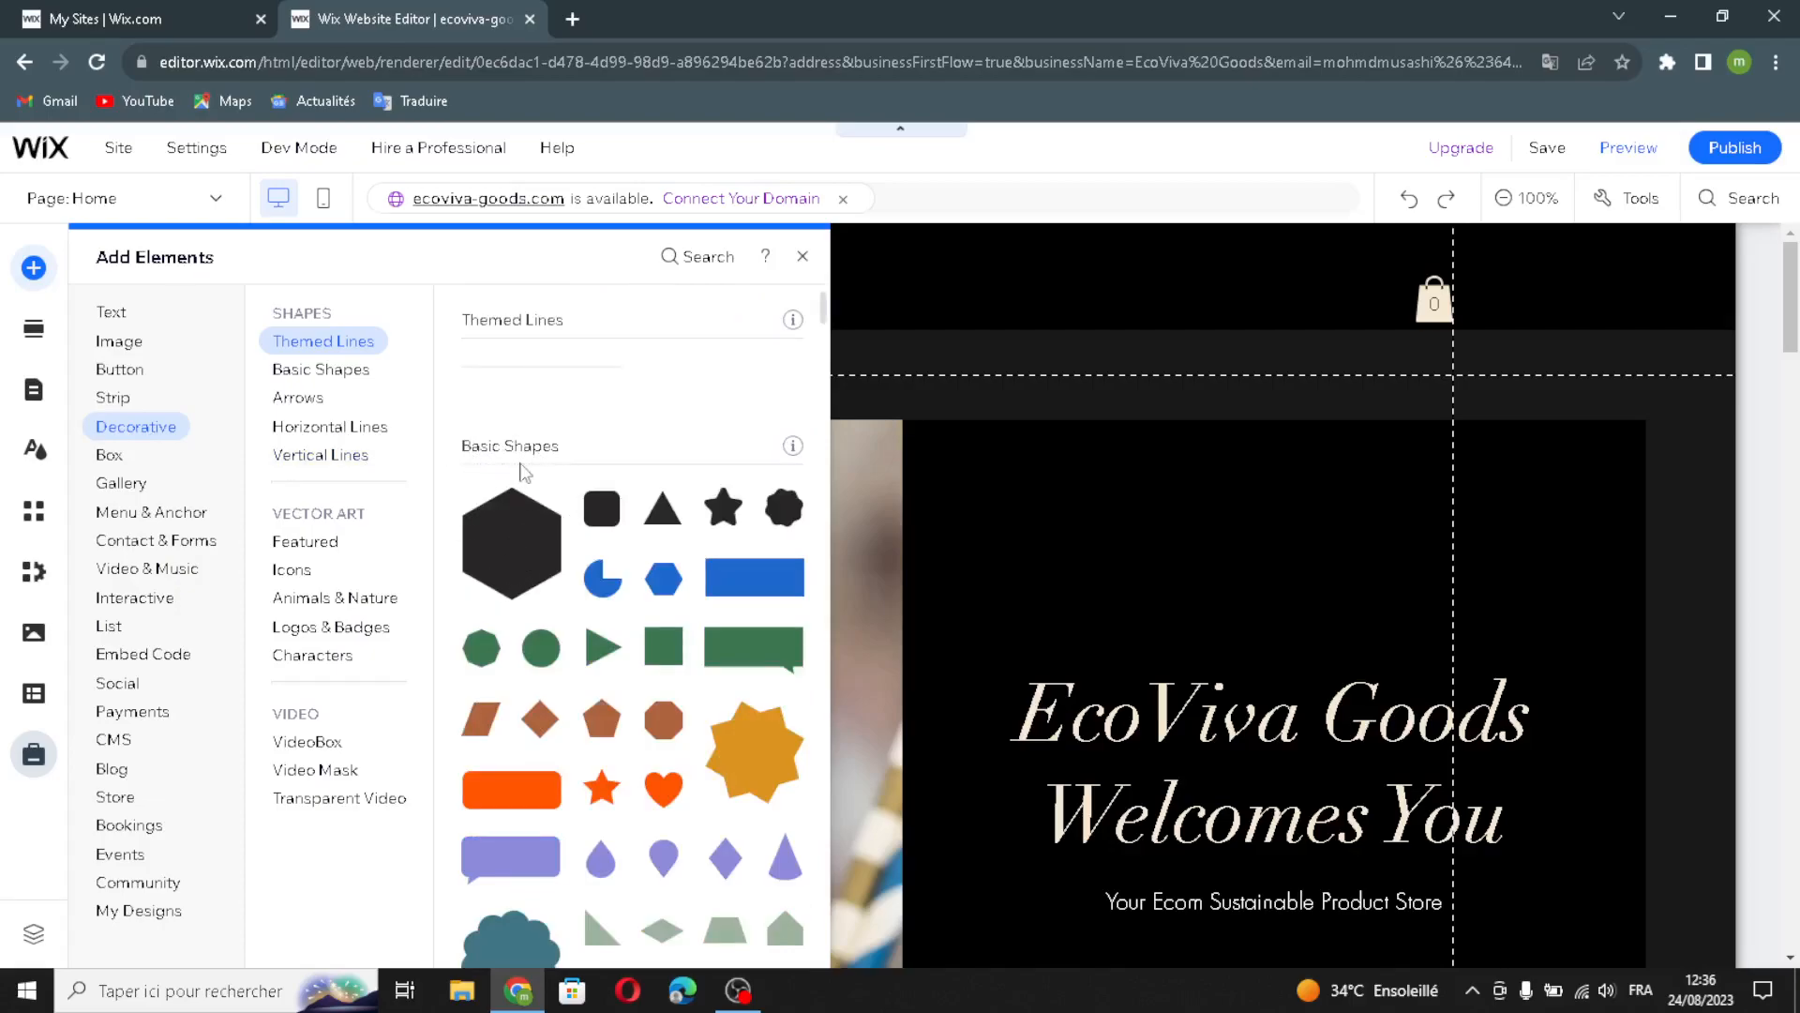
pyautogui.scroll(-5, 550, 660)
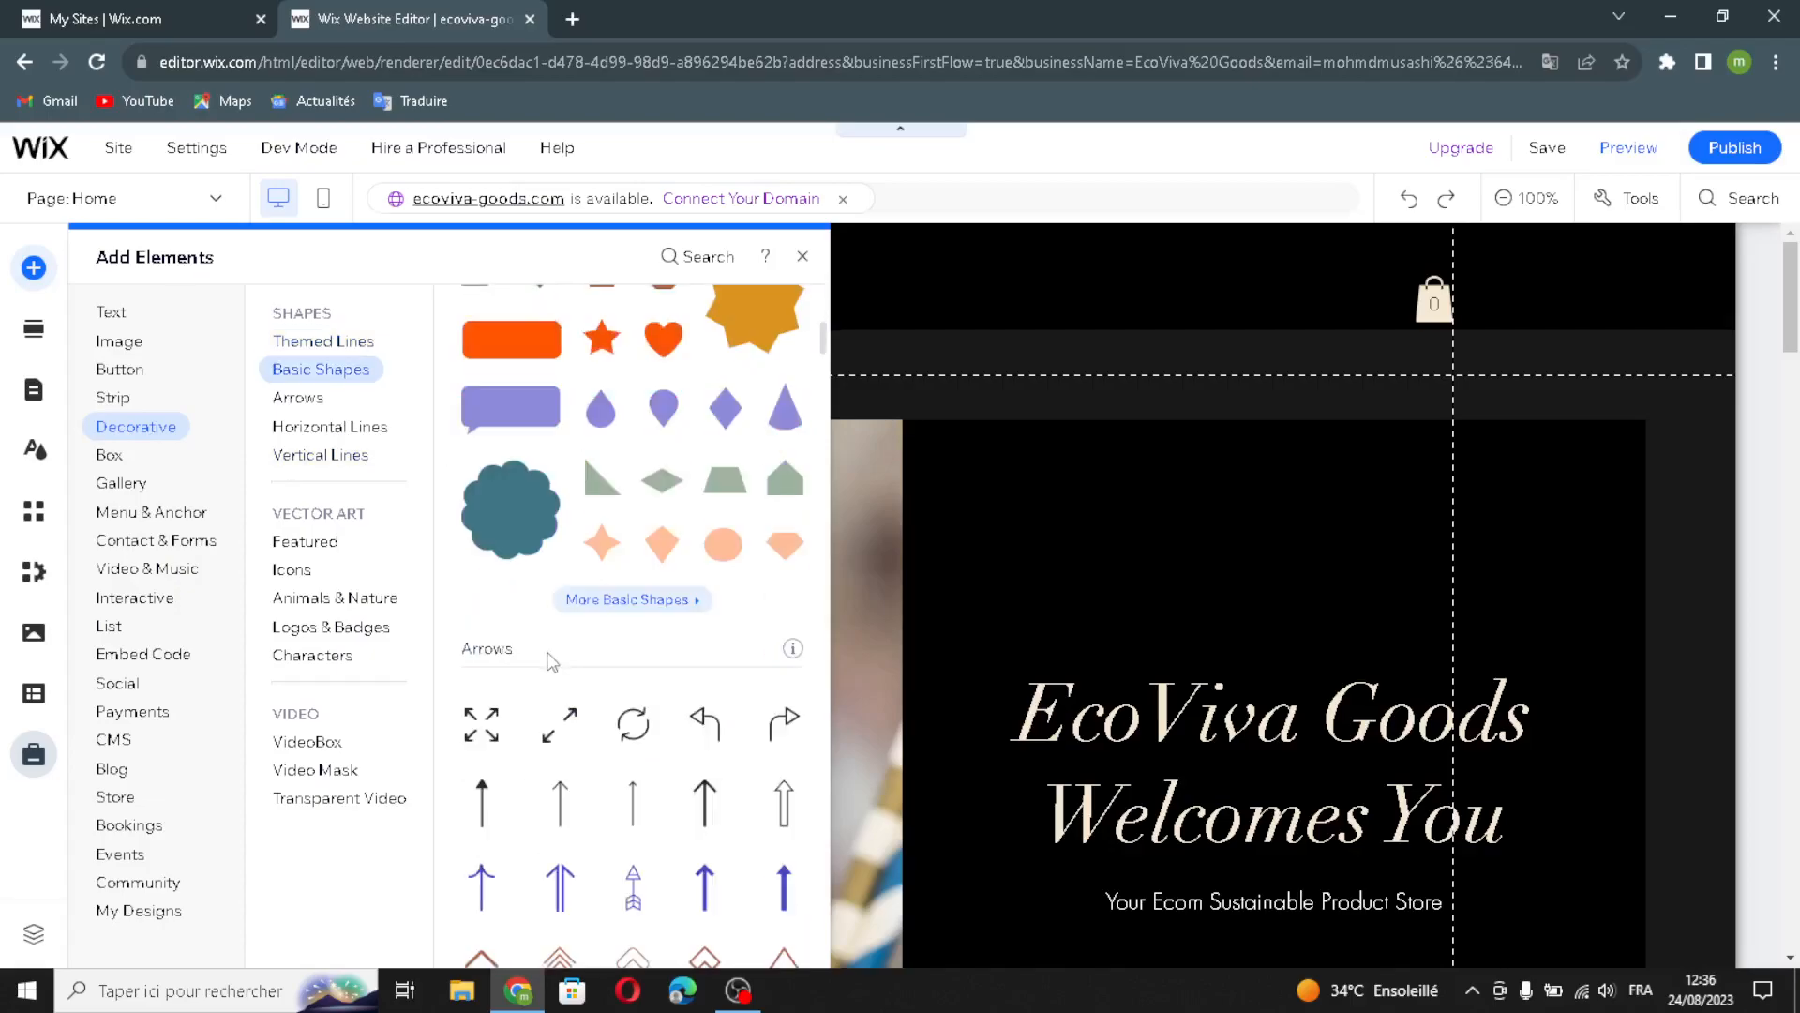
pyautogui.scroll(-4, 578, 673)
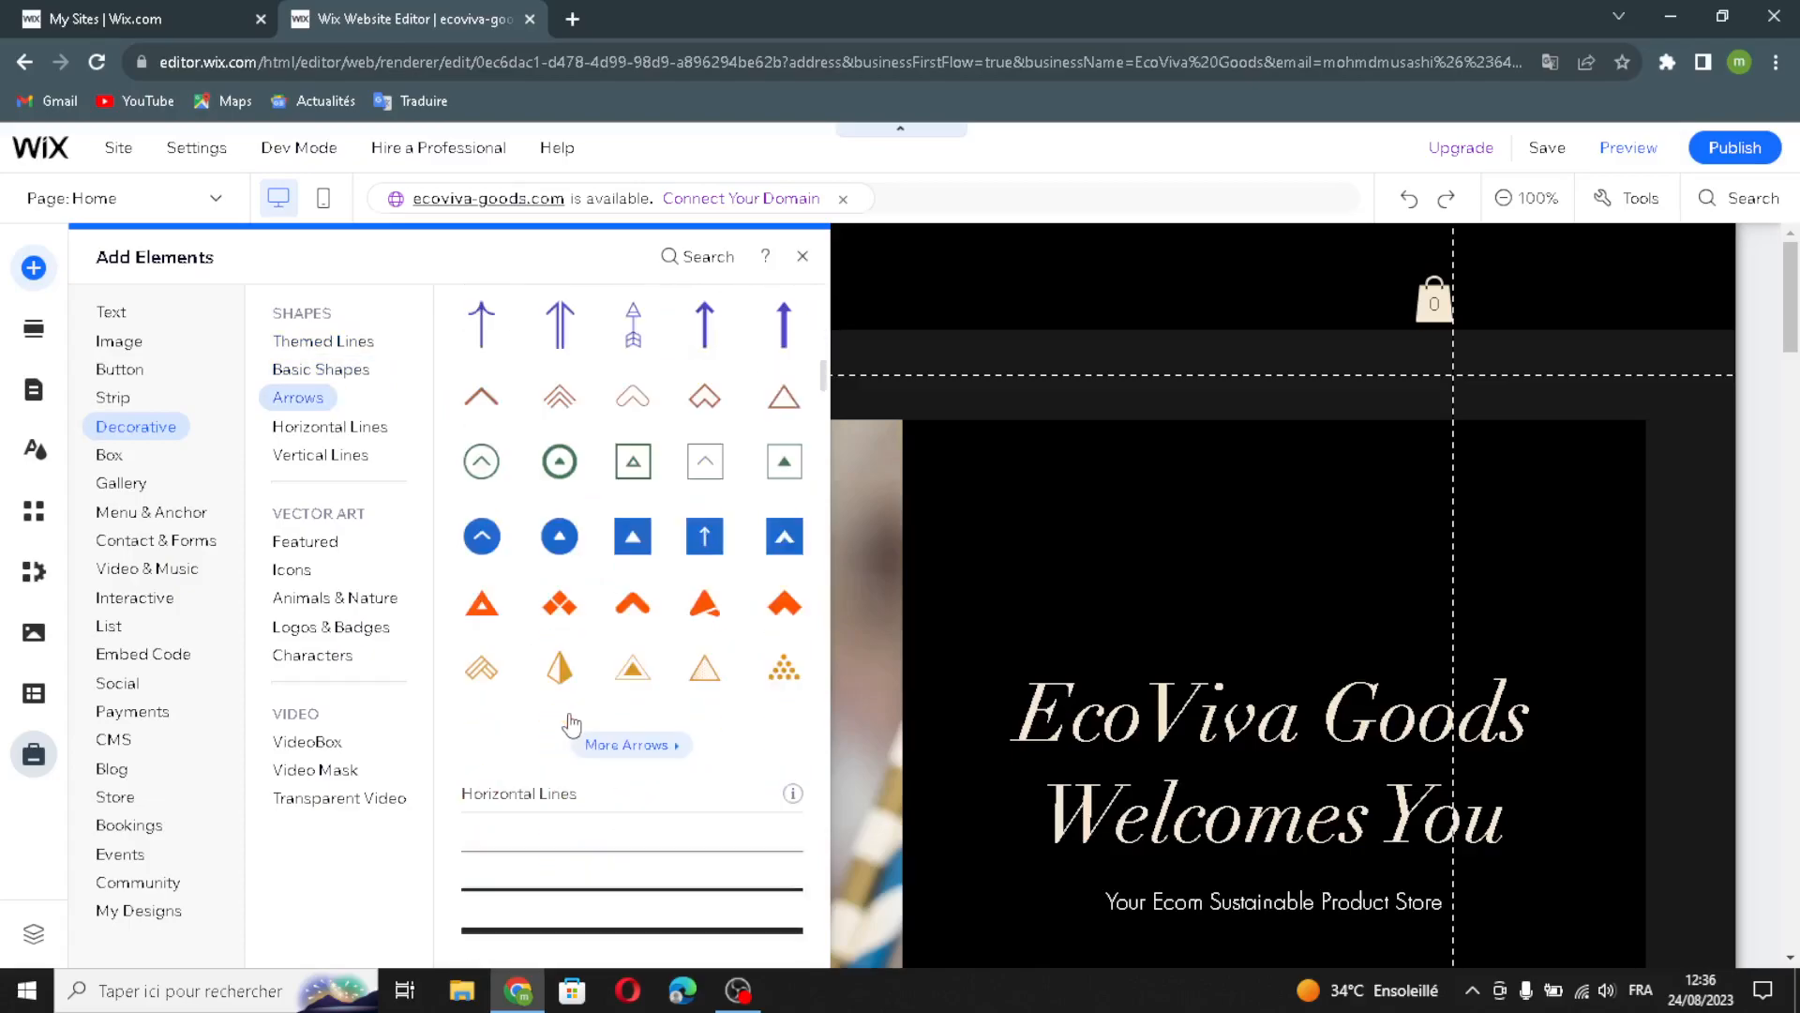
pyautogui.scroll(-2, 616, 706)
pyautogui.scroll(-6, 542, 705)
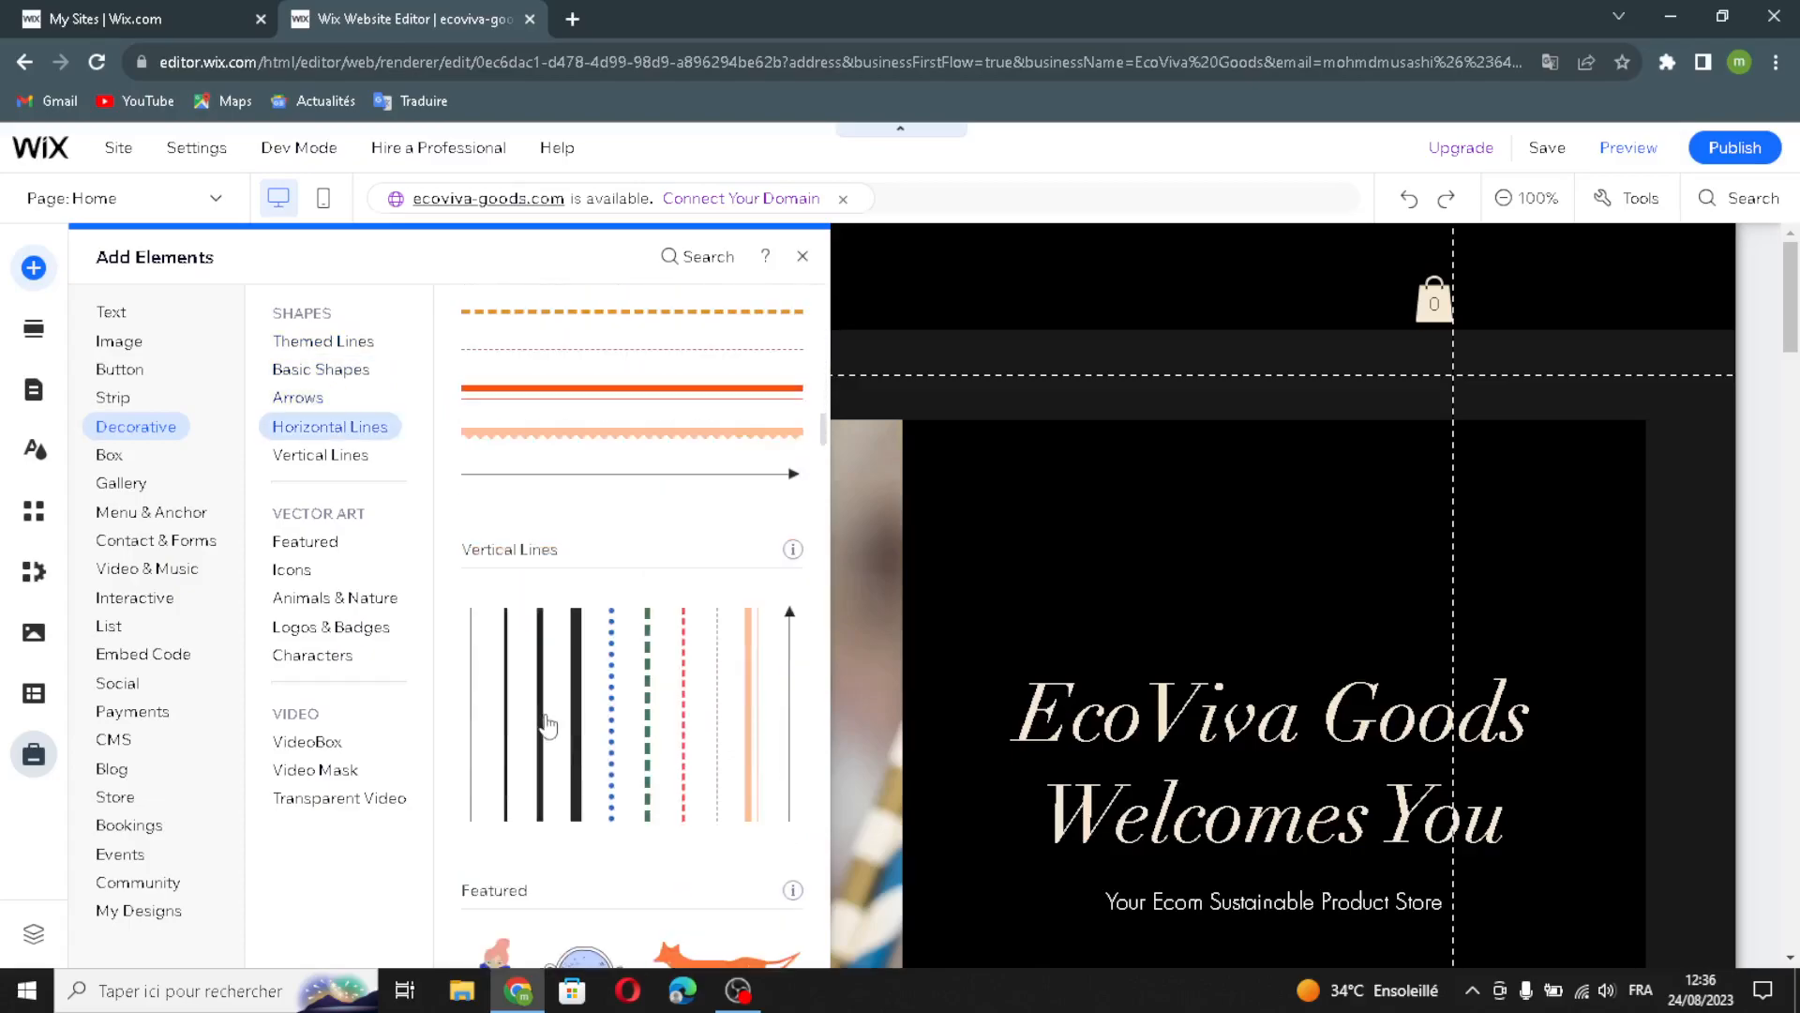
pyautogui.scroll(-8, 542, 701)
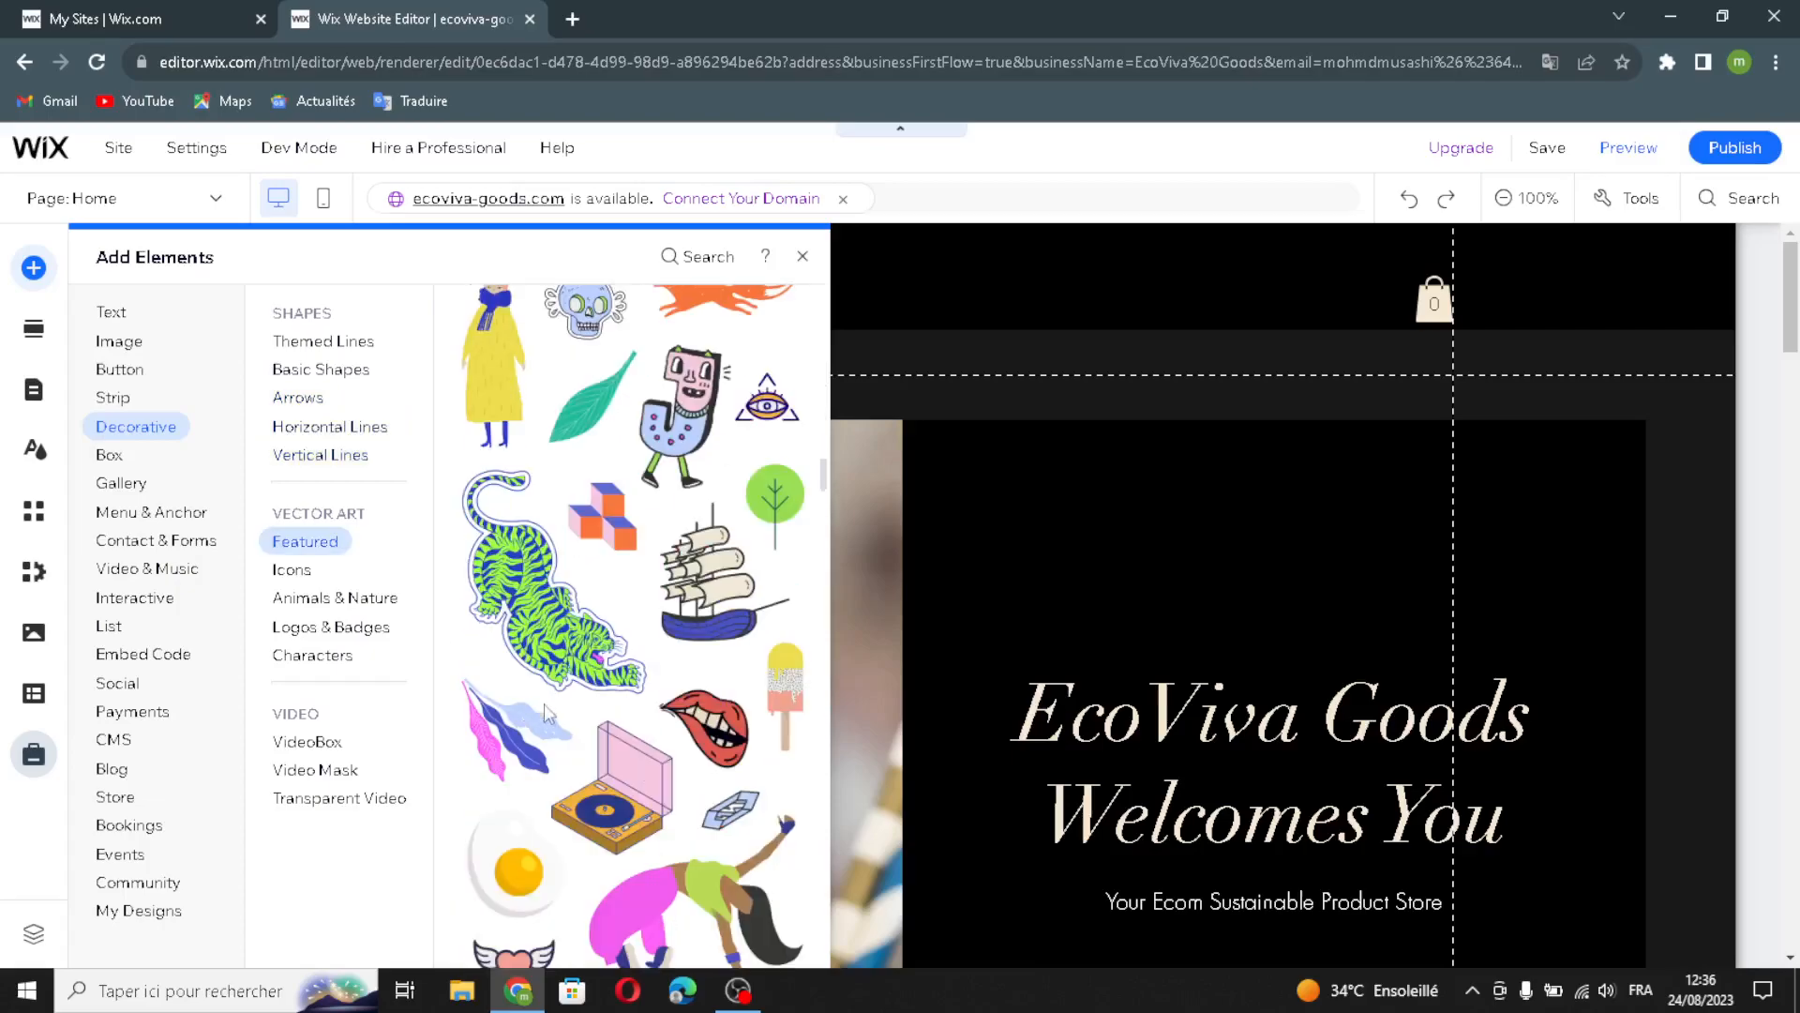
pyautogui.scroll(-6, 522, 601)
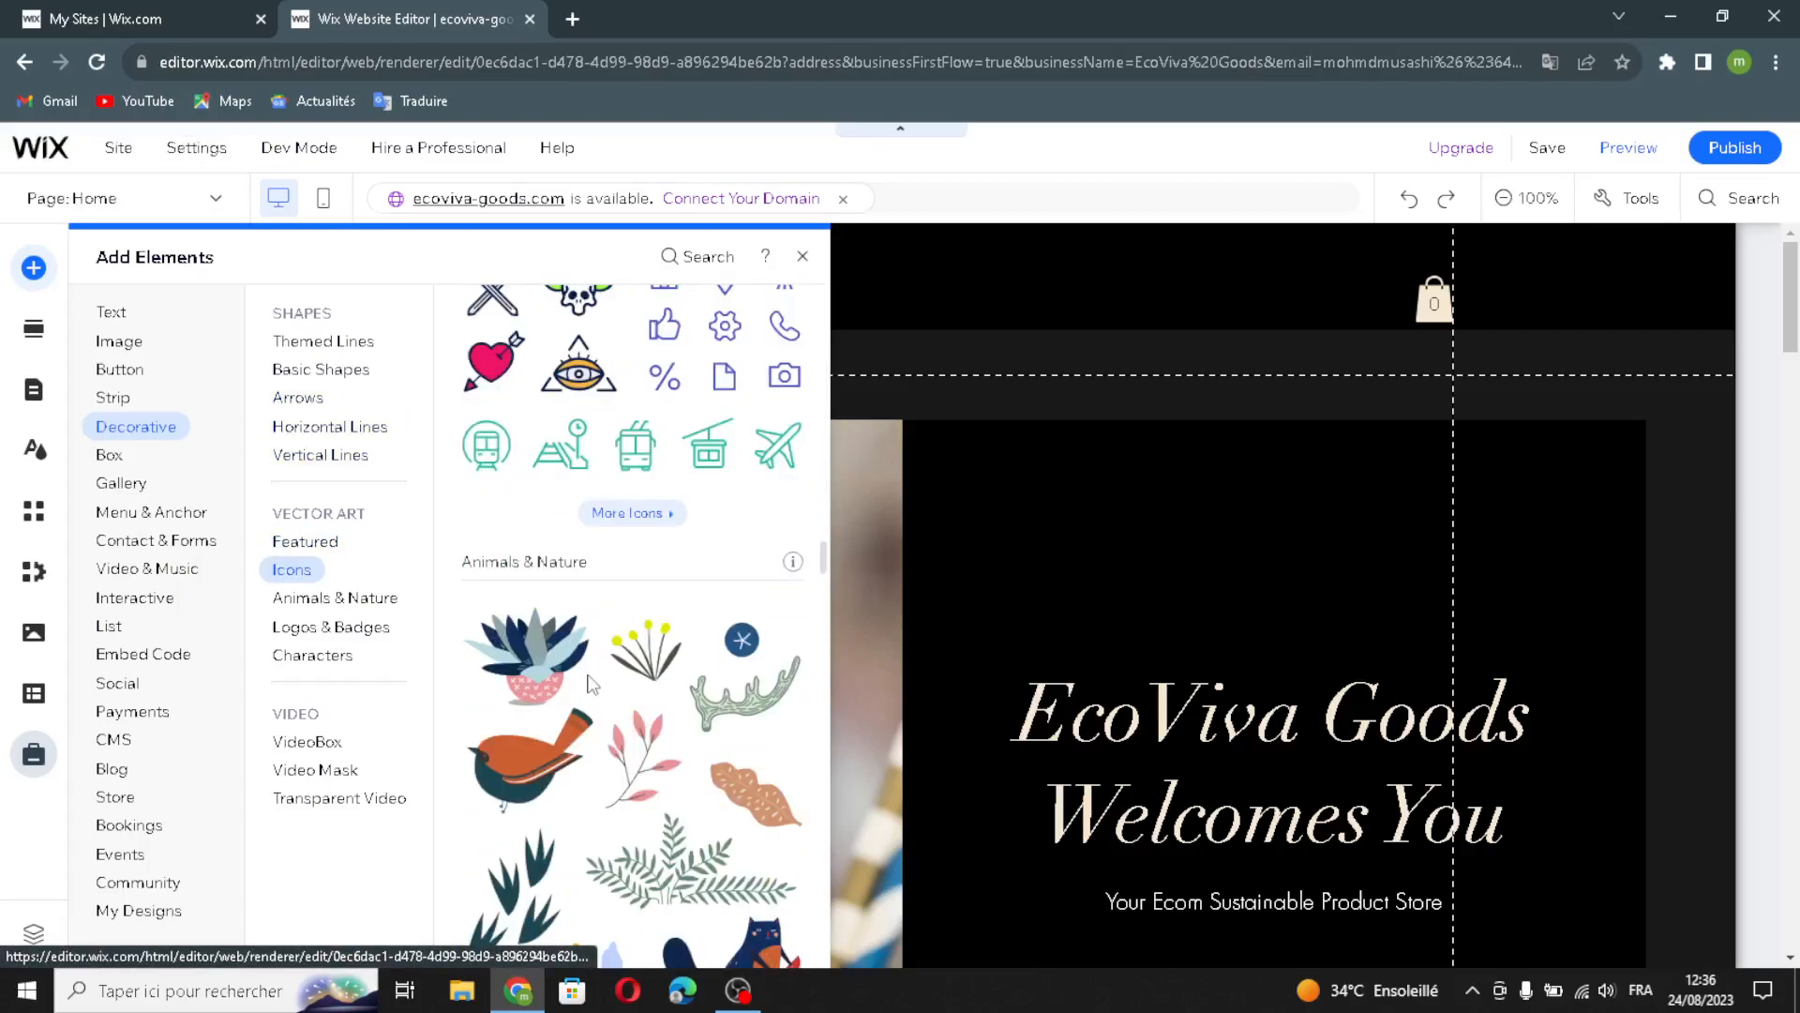
pyautogui.scroll(-5, 582, 689)
pyautogui.scroll(-5, 582, 694)
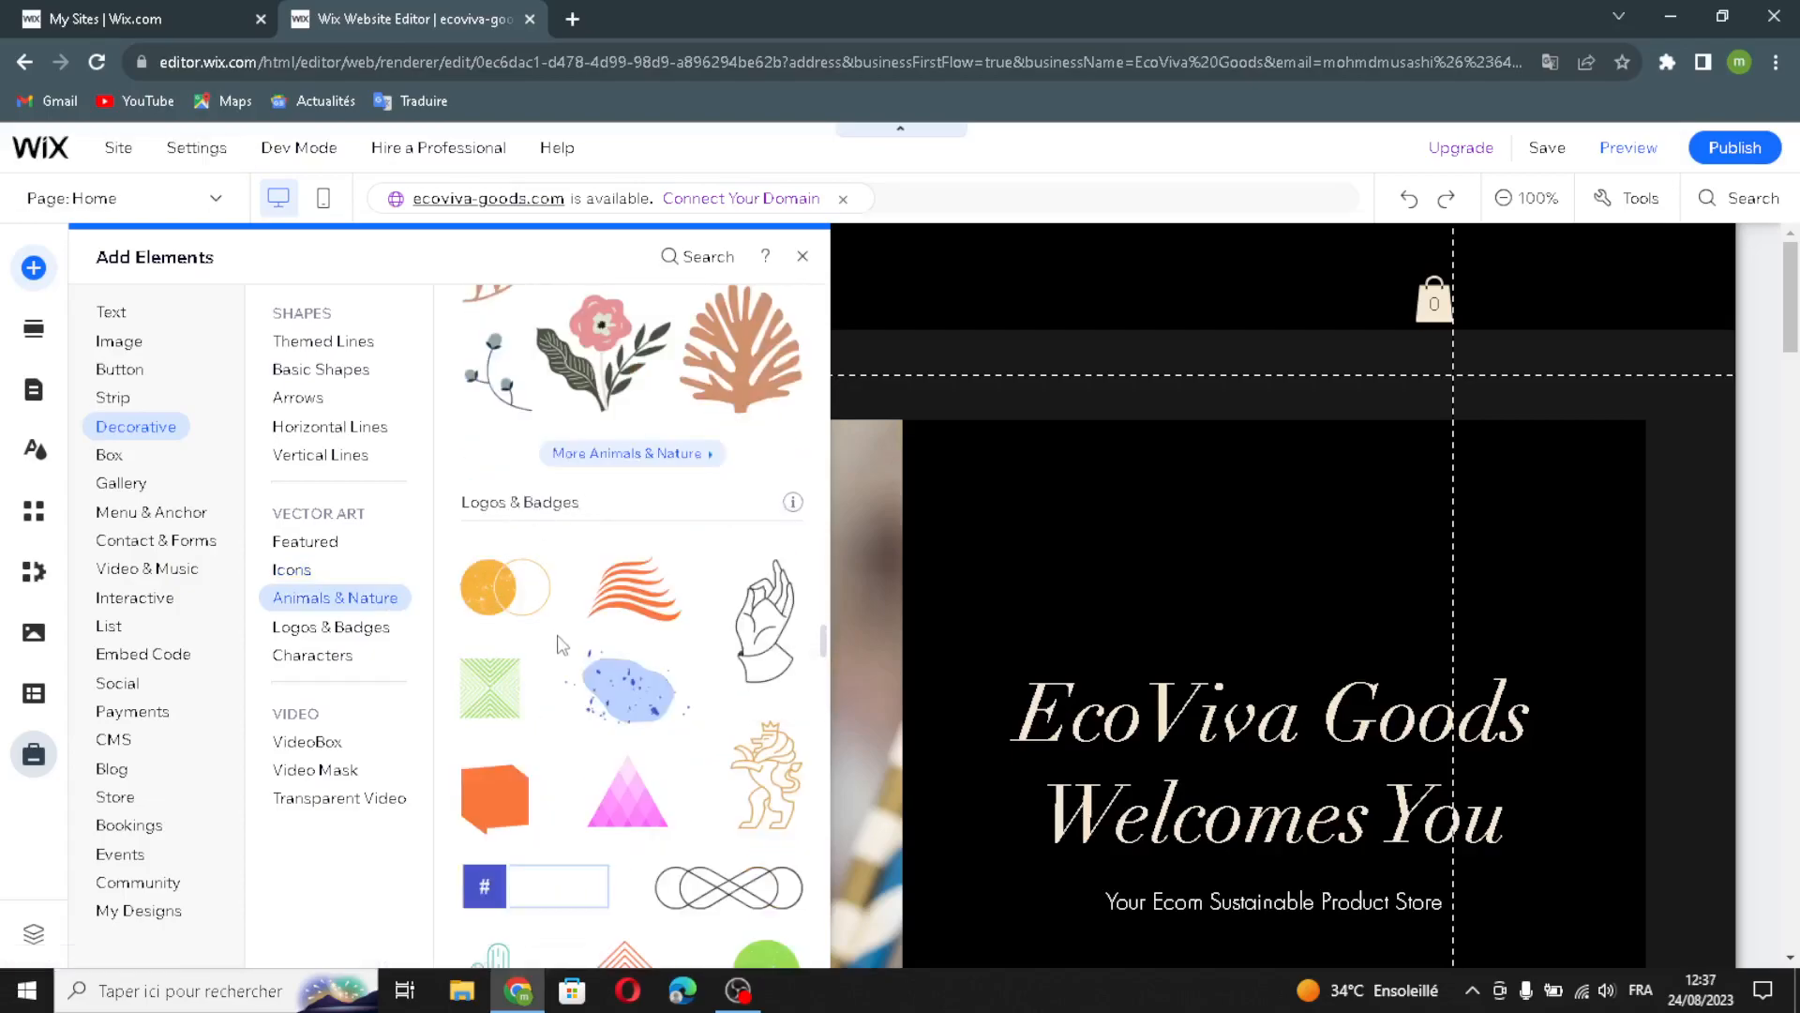
pyautogui.scroll(-7, 551, 661)
pyautogui.scroll(-10, 552, 661)
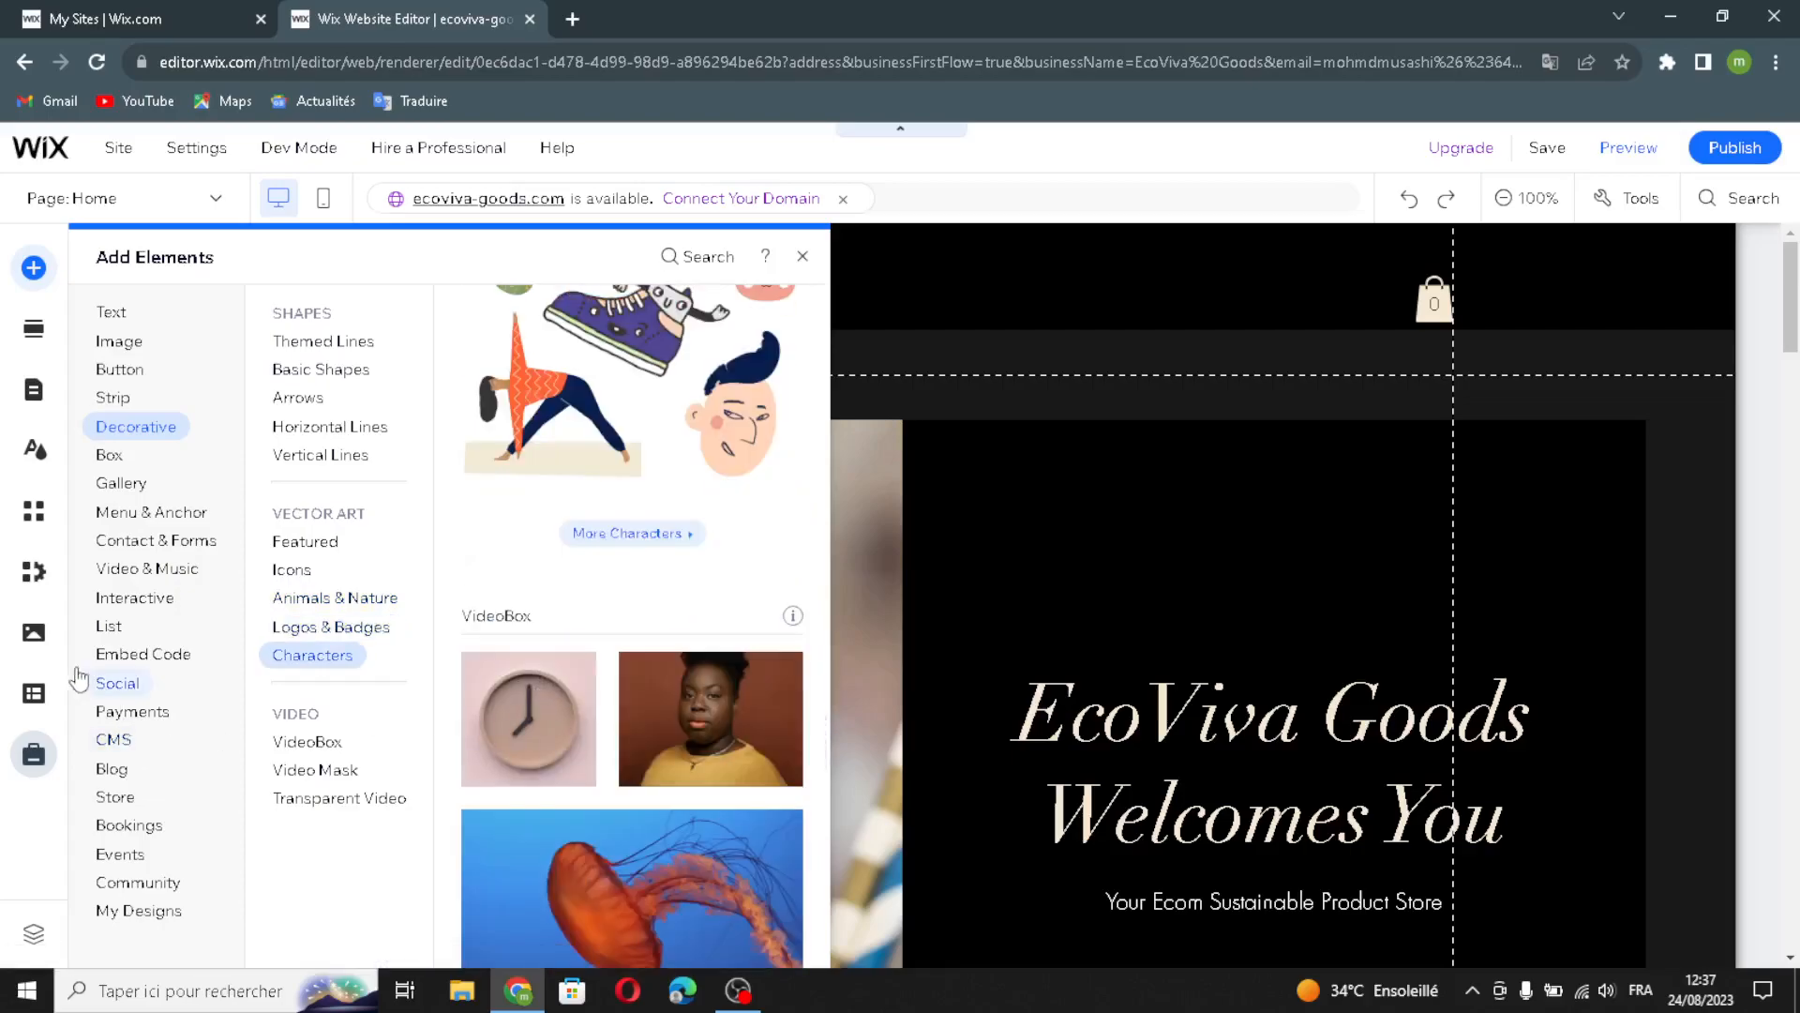
# - Look through the box elements, including themed boxes, container boxes and hover boxes
pyautogui.click(118, 512)
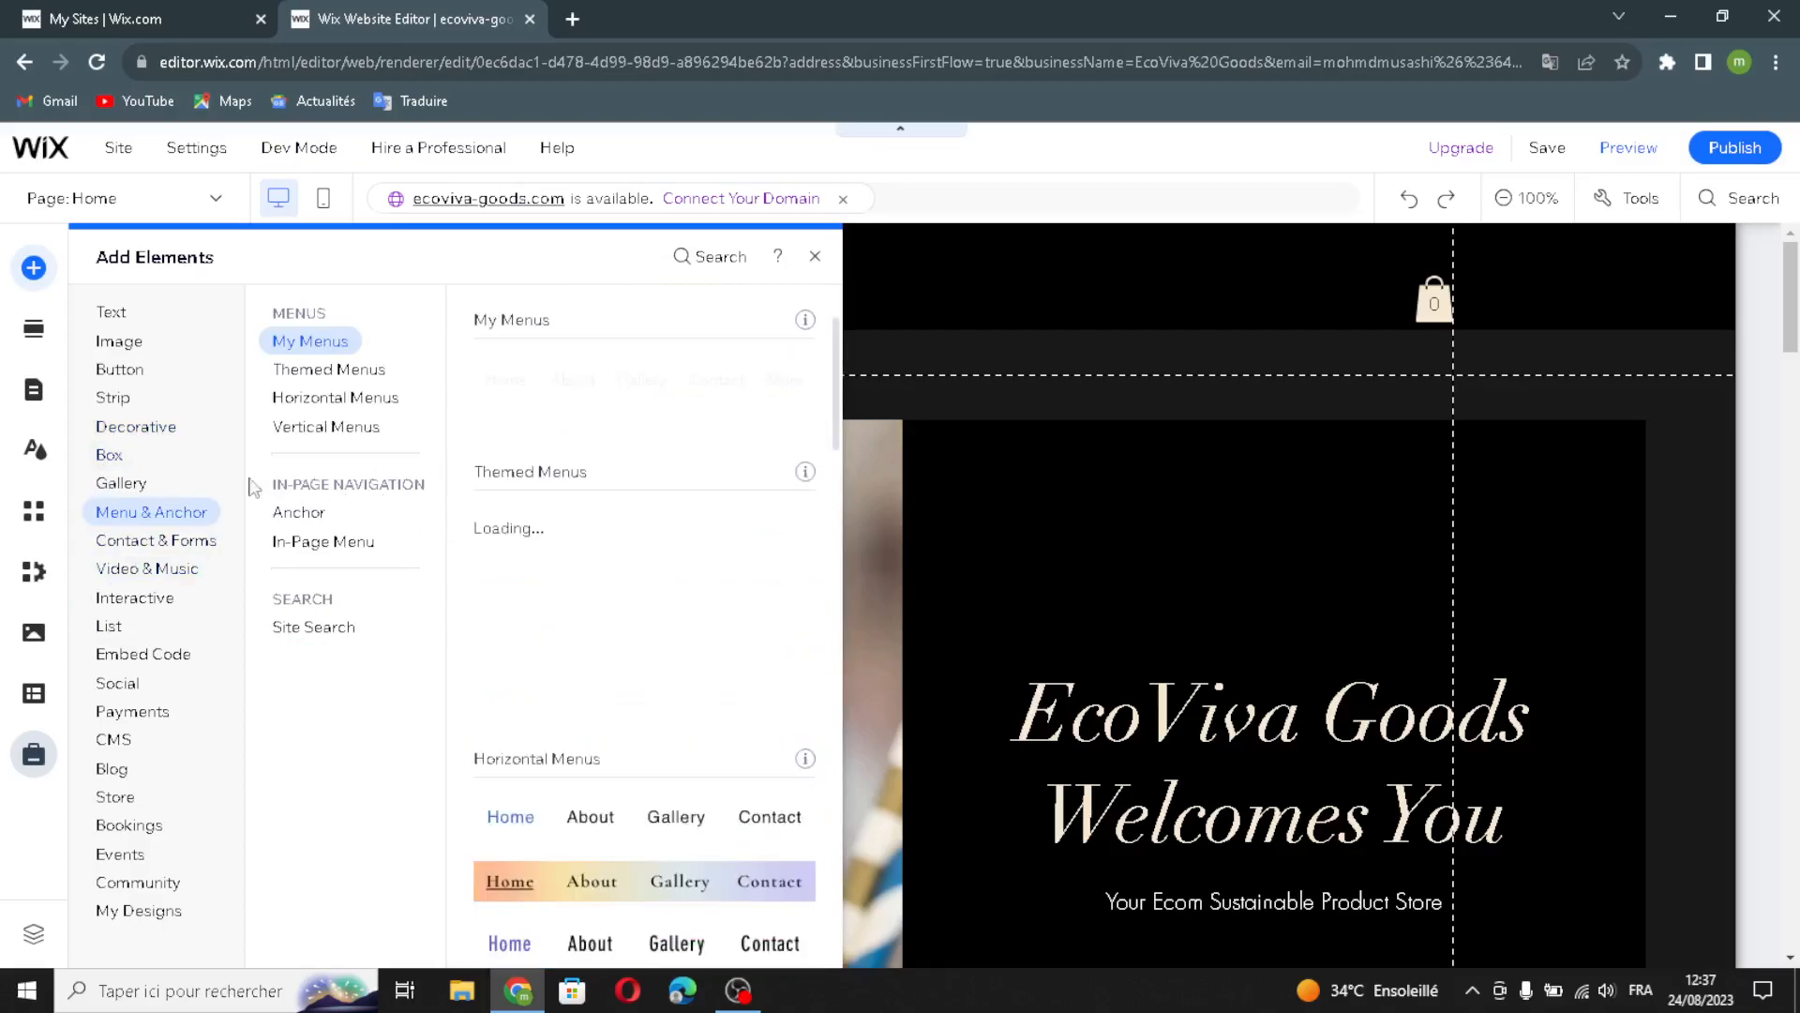
pyautogui.click(109, 457)
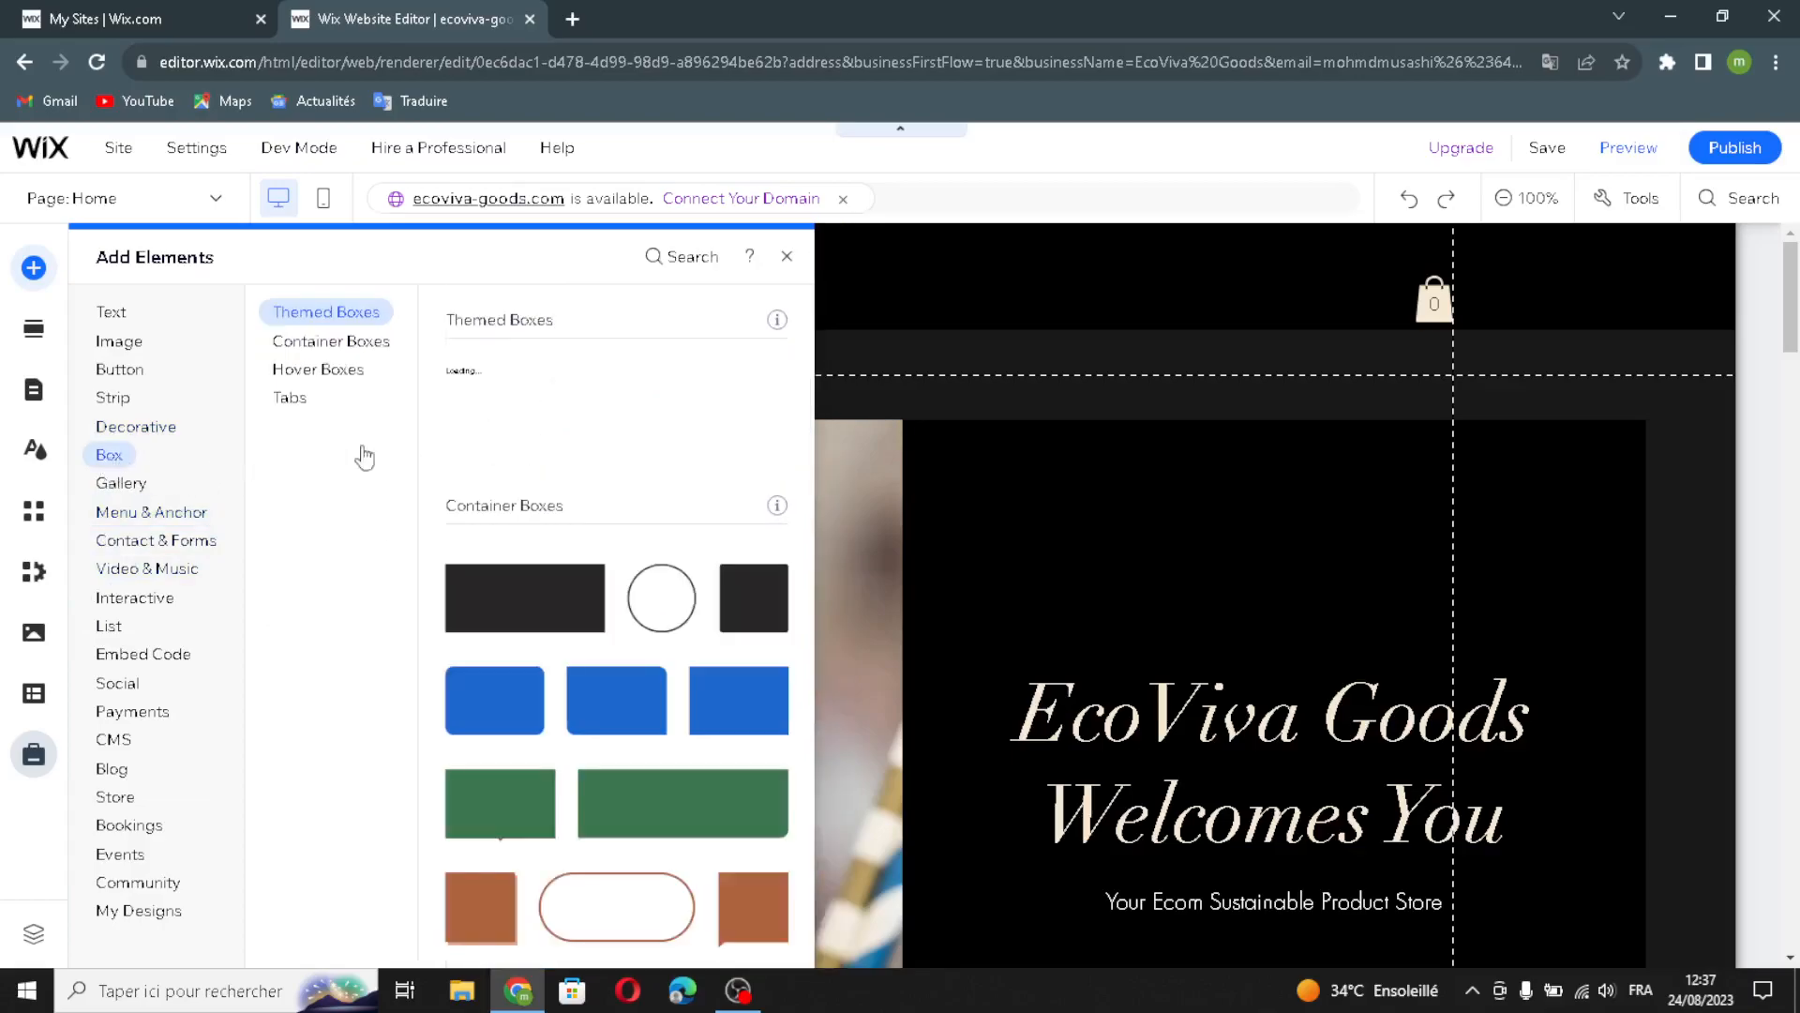
pyautogui.scroll(-10, 578, 598)
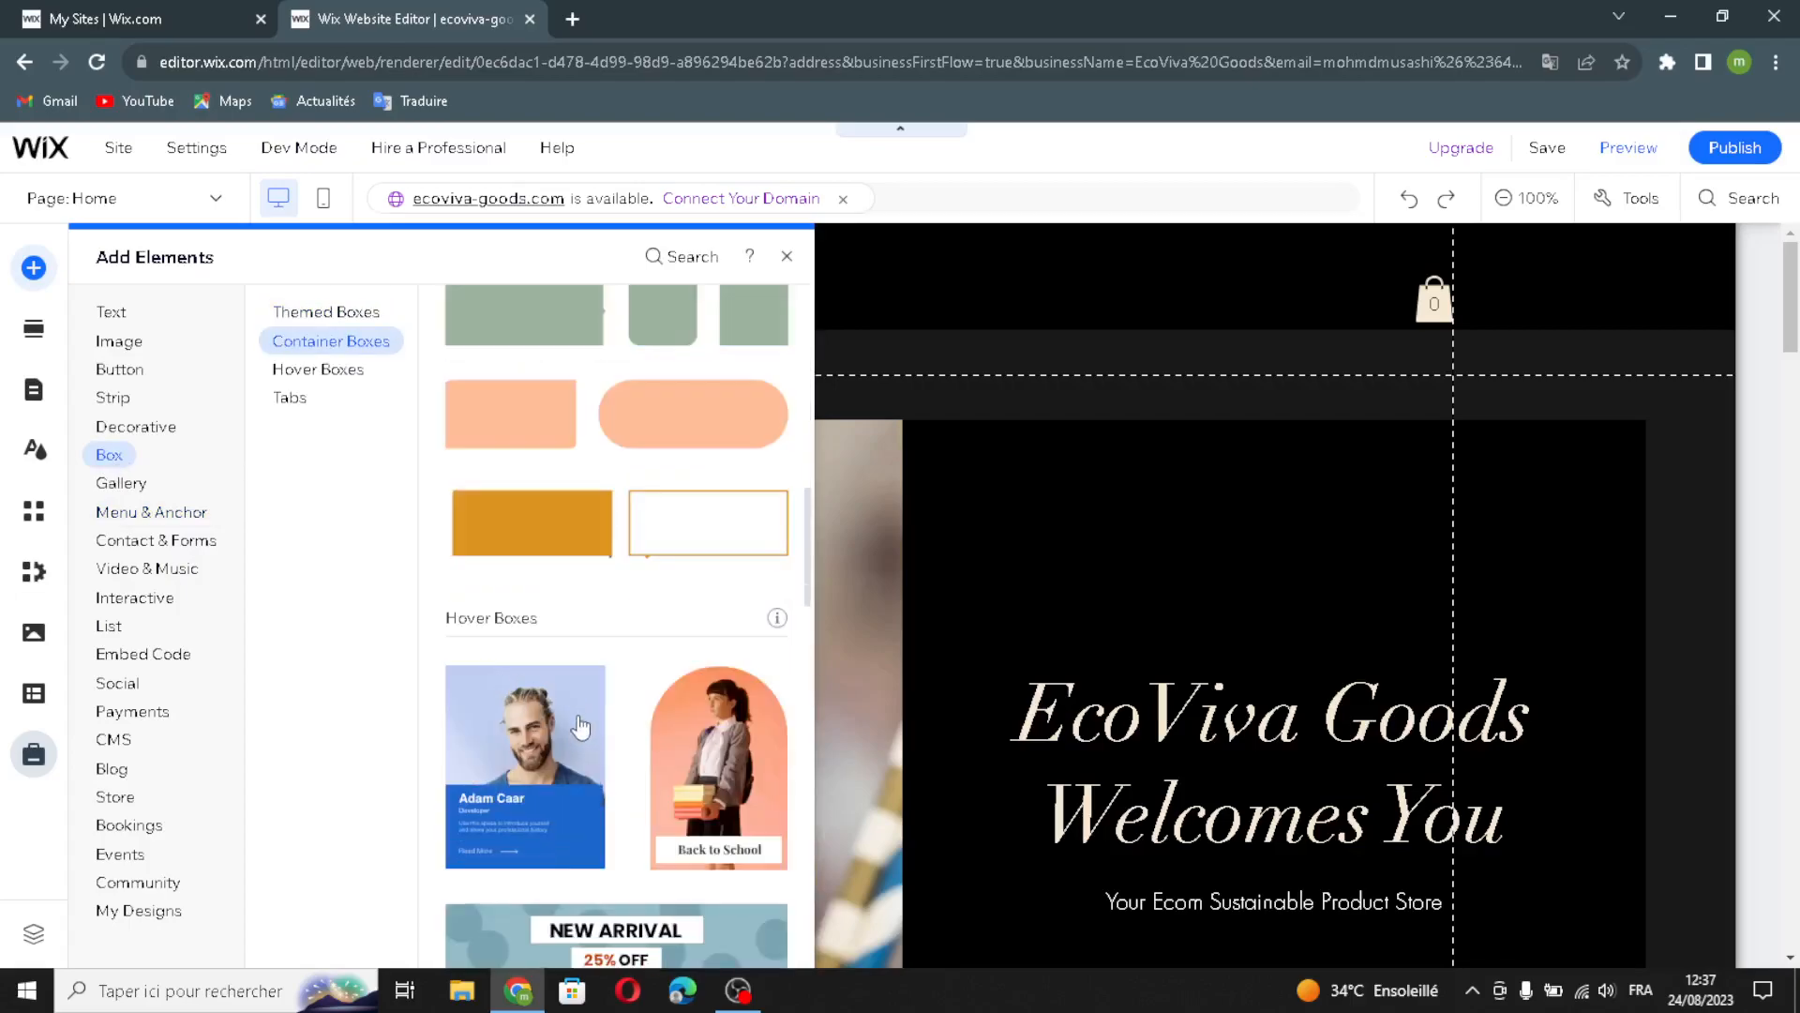
pyautogui.scroll(-8, 562, 734)
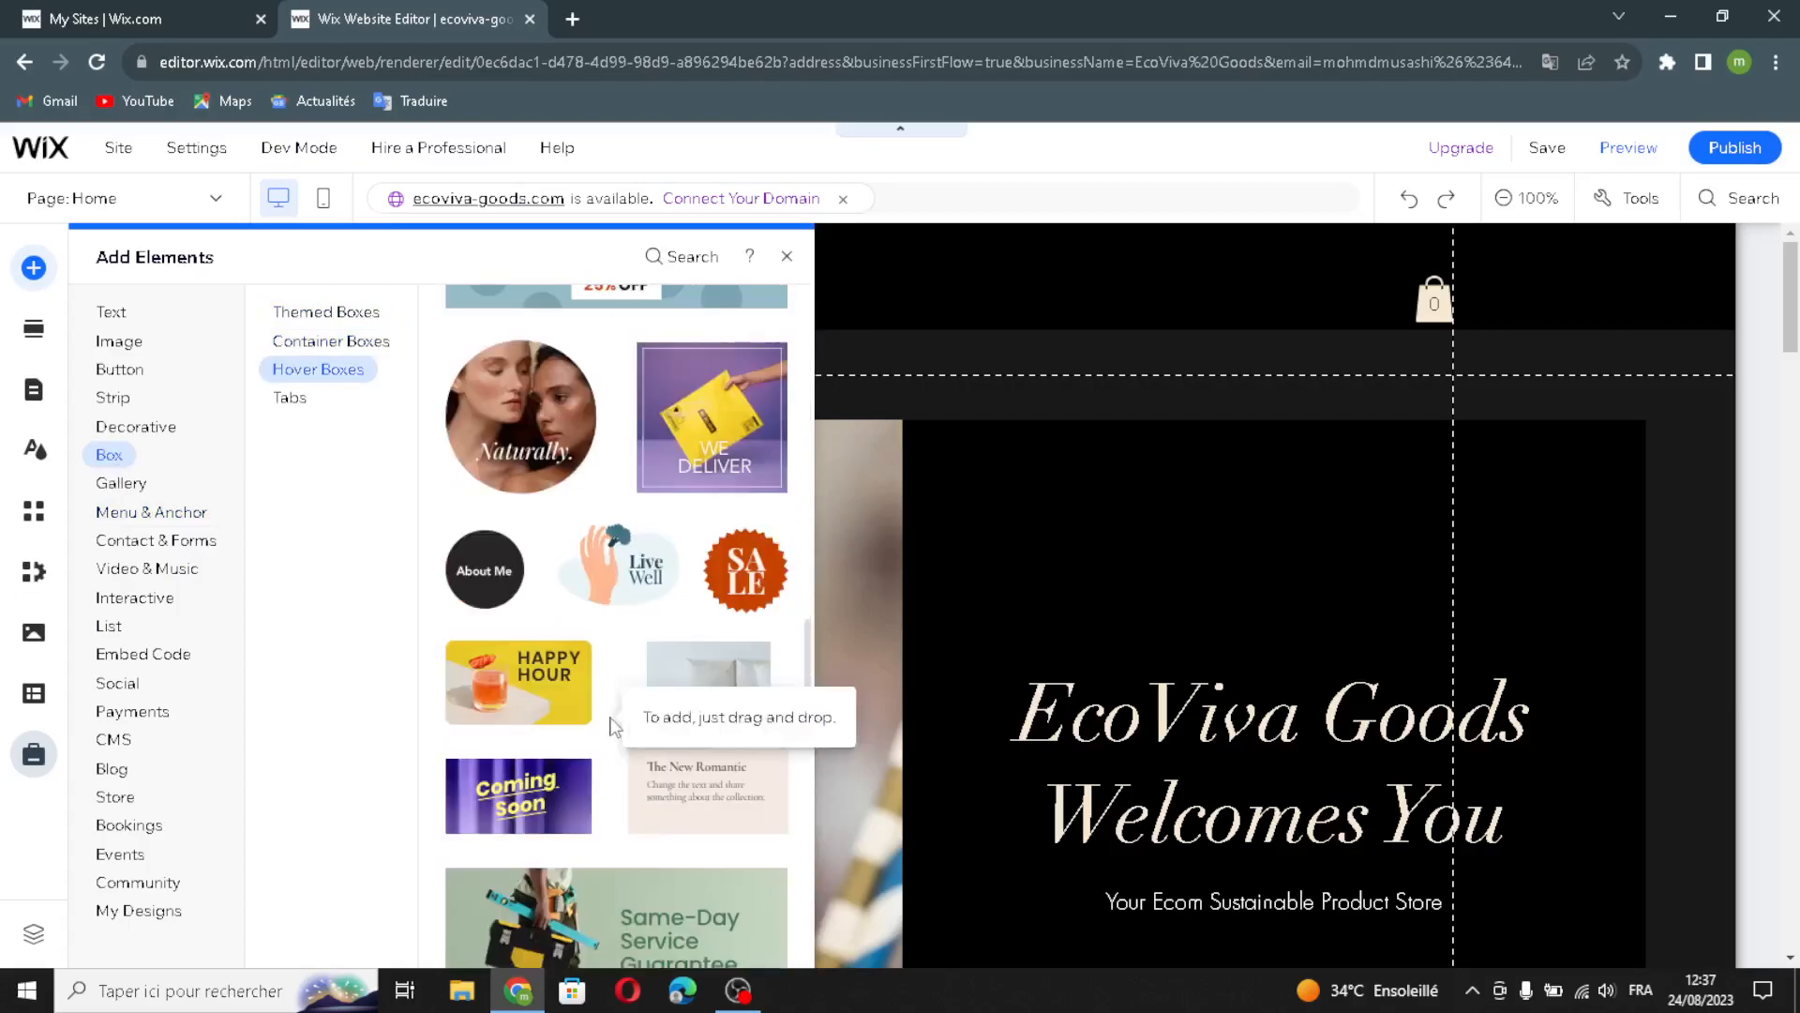
# - Look through the gallery elements, from the recommended and pro galleries to the grid, slider and more galleries
pyautogui.scroll(-2, 610, 731)
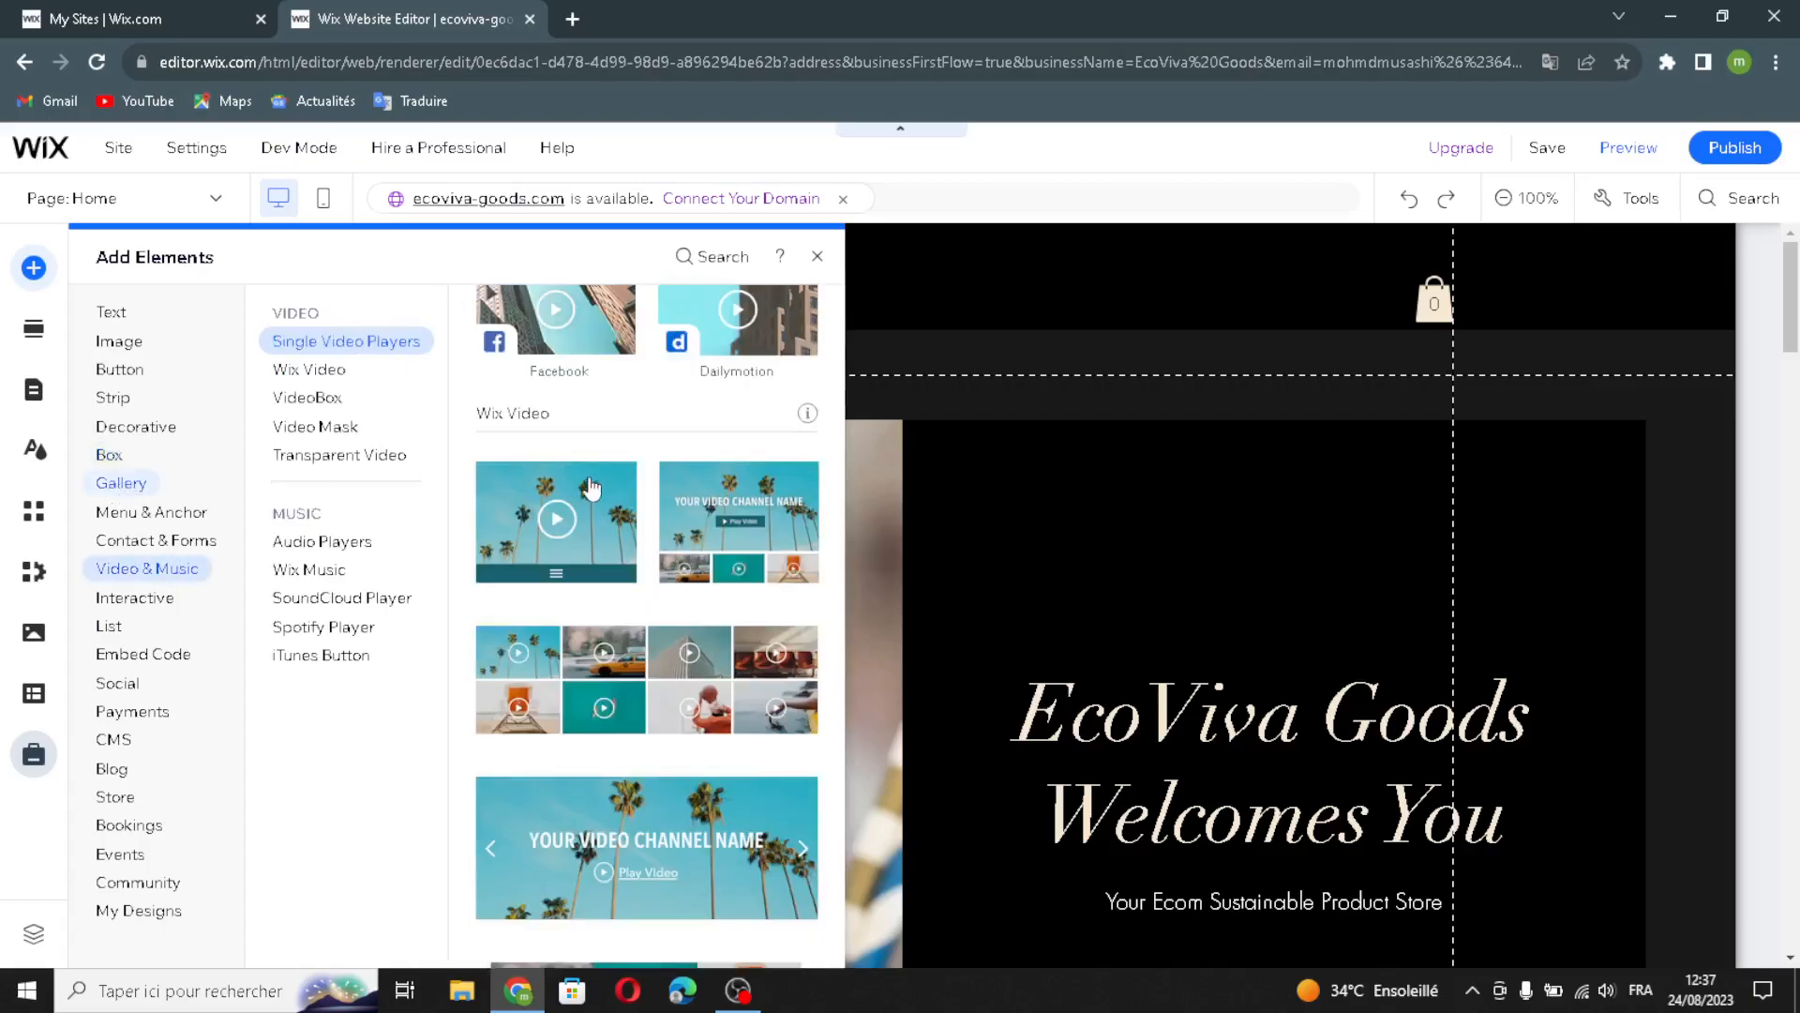
pyautogui.scroll(5, 581, 450)
pyautogui.moveTo(103, 514)
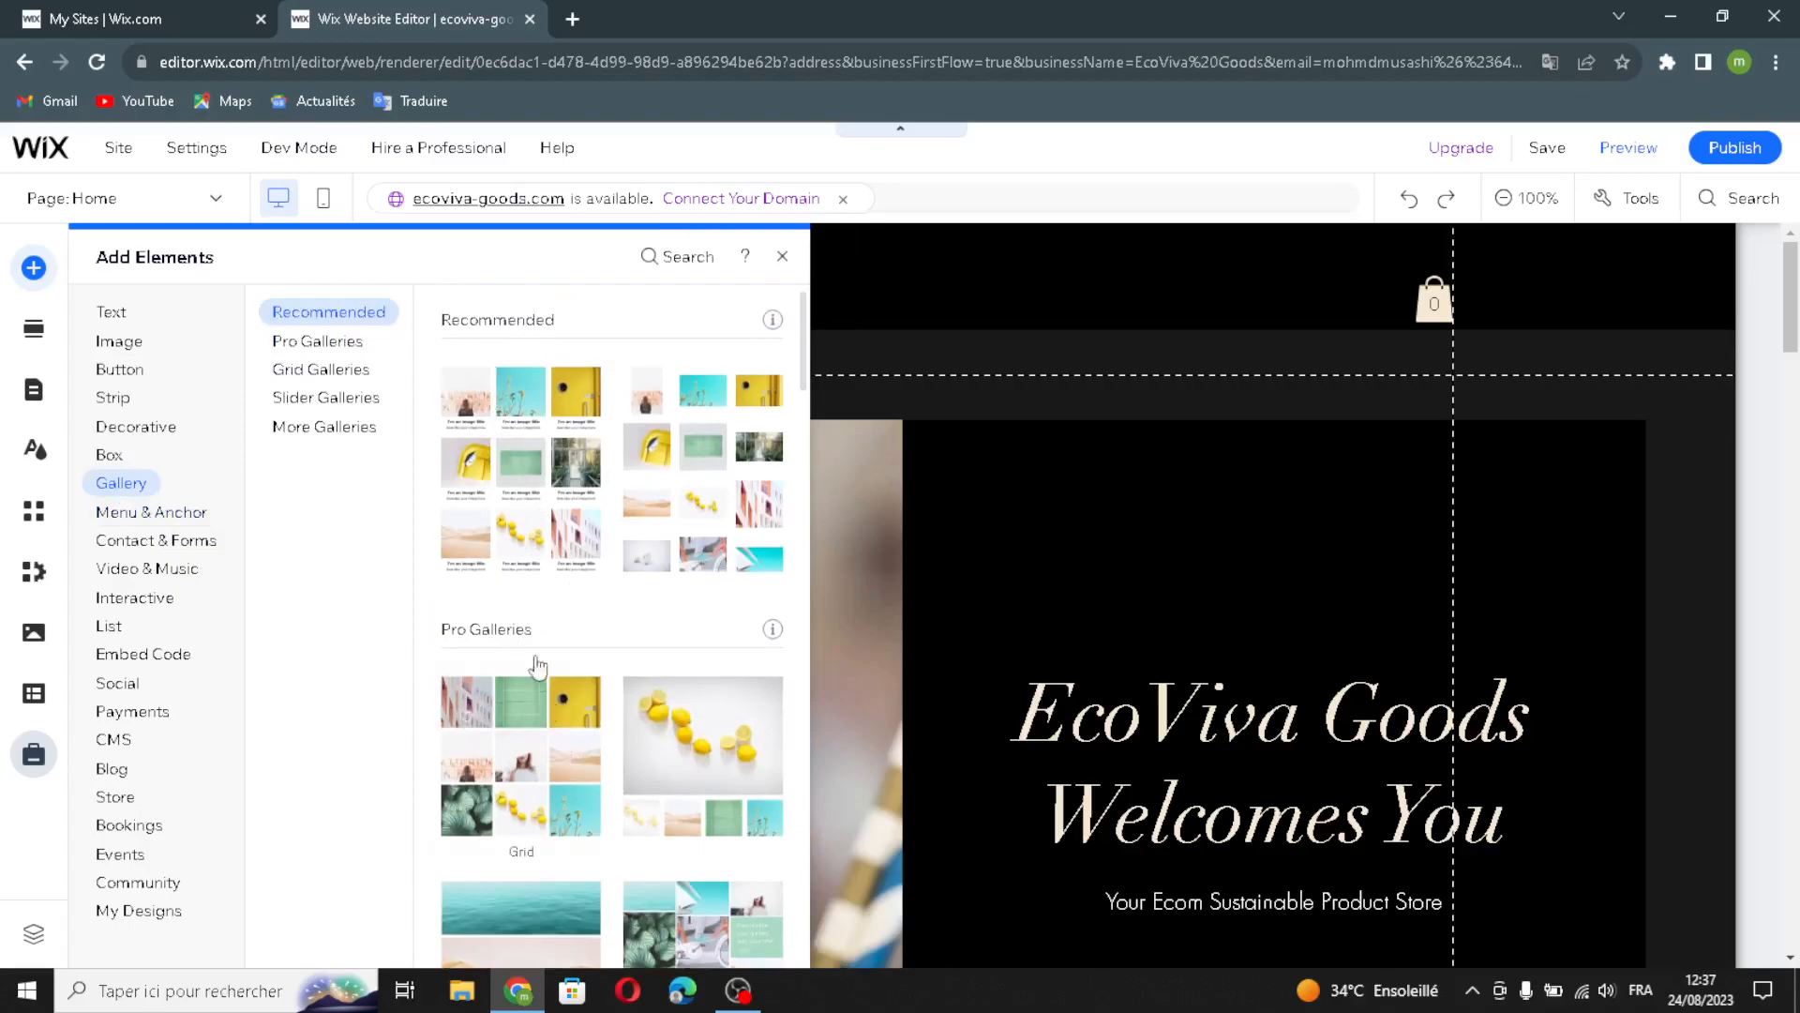
pyautogui.moveTo(336, 380)
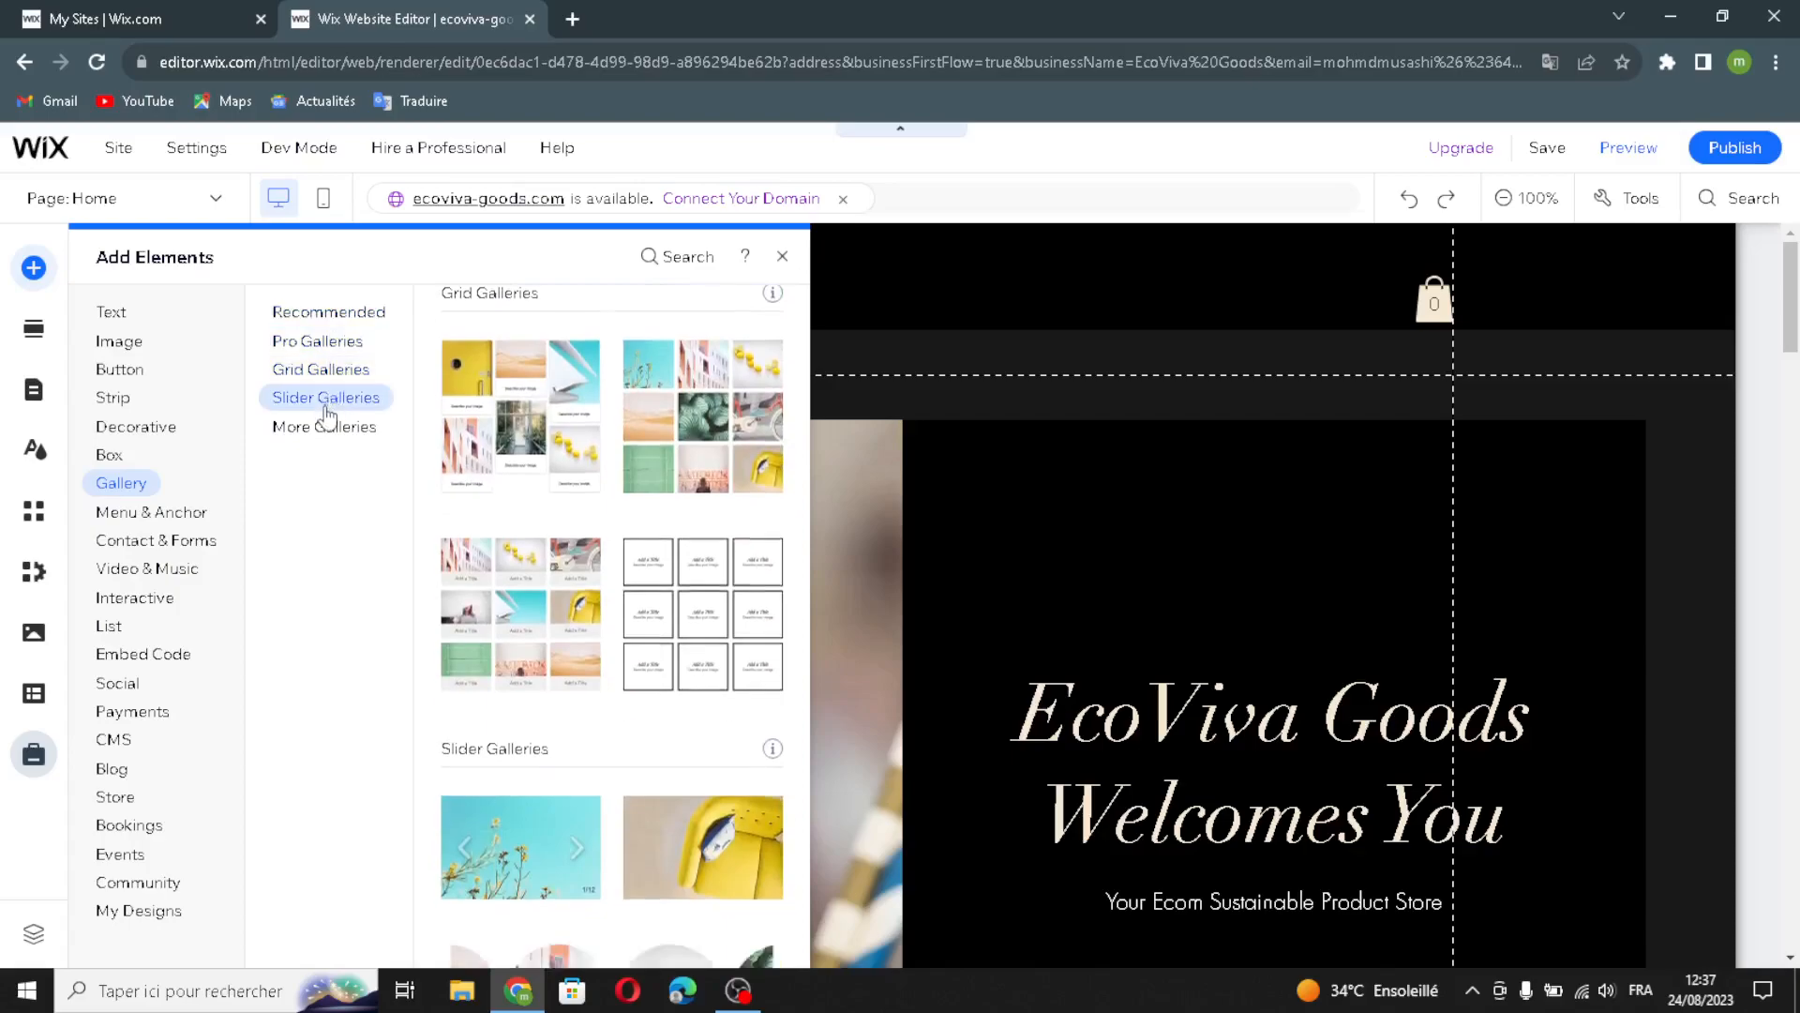
pyautogui.moveTo(341, 439)
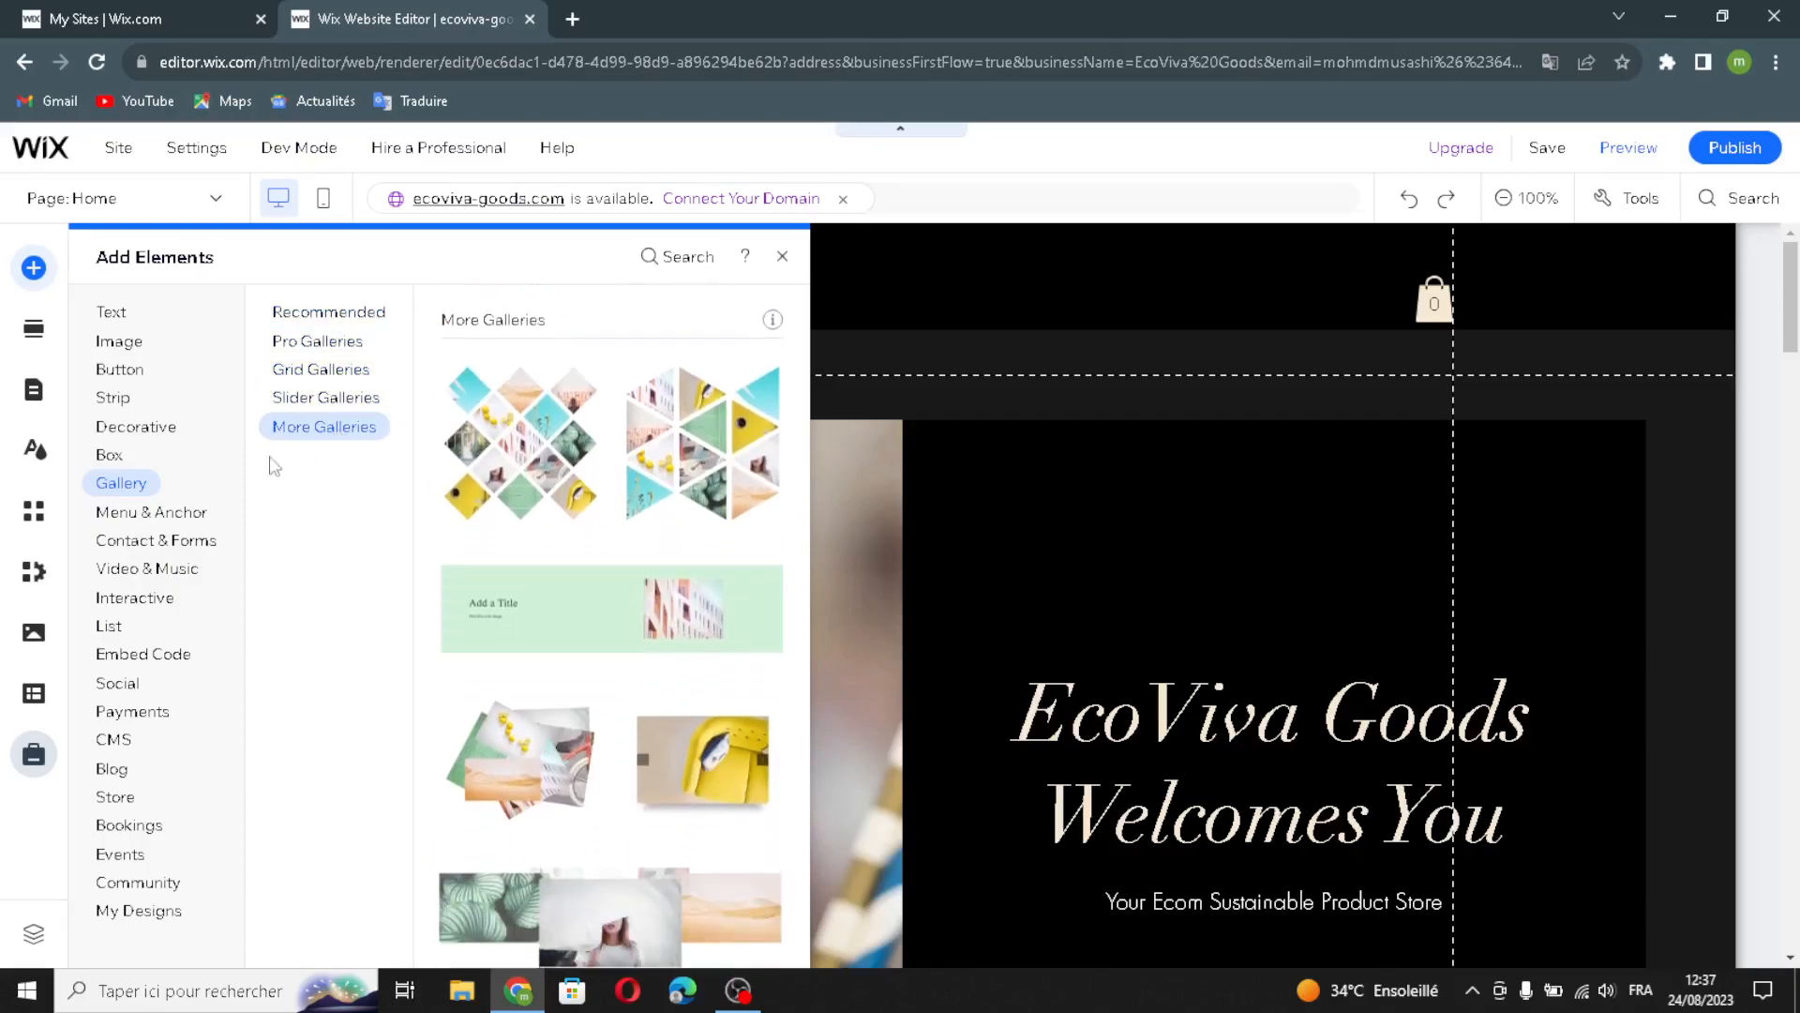
# - Look through the menu elements and video players, and bring up the interactive elements with full width slideshows
pyautogui.moveTo(167, 516)
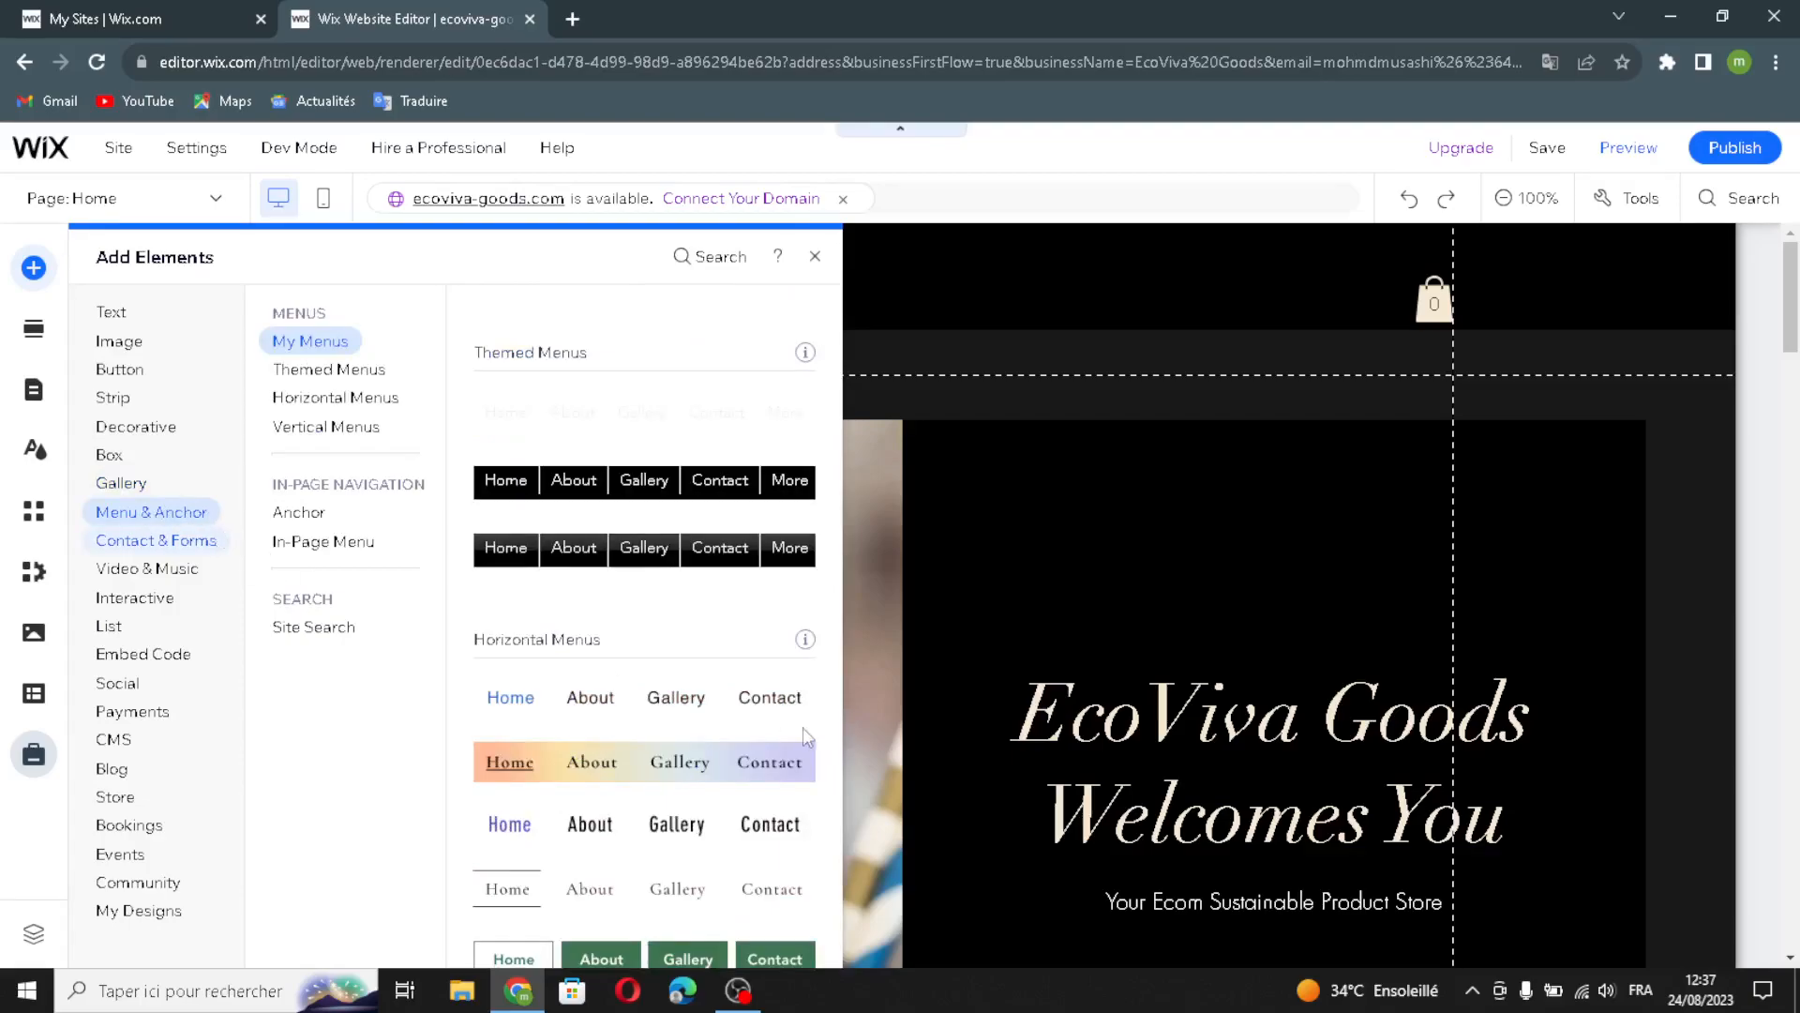
pyautogui.moveTo(226, 541)
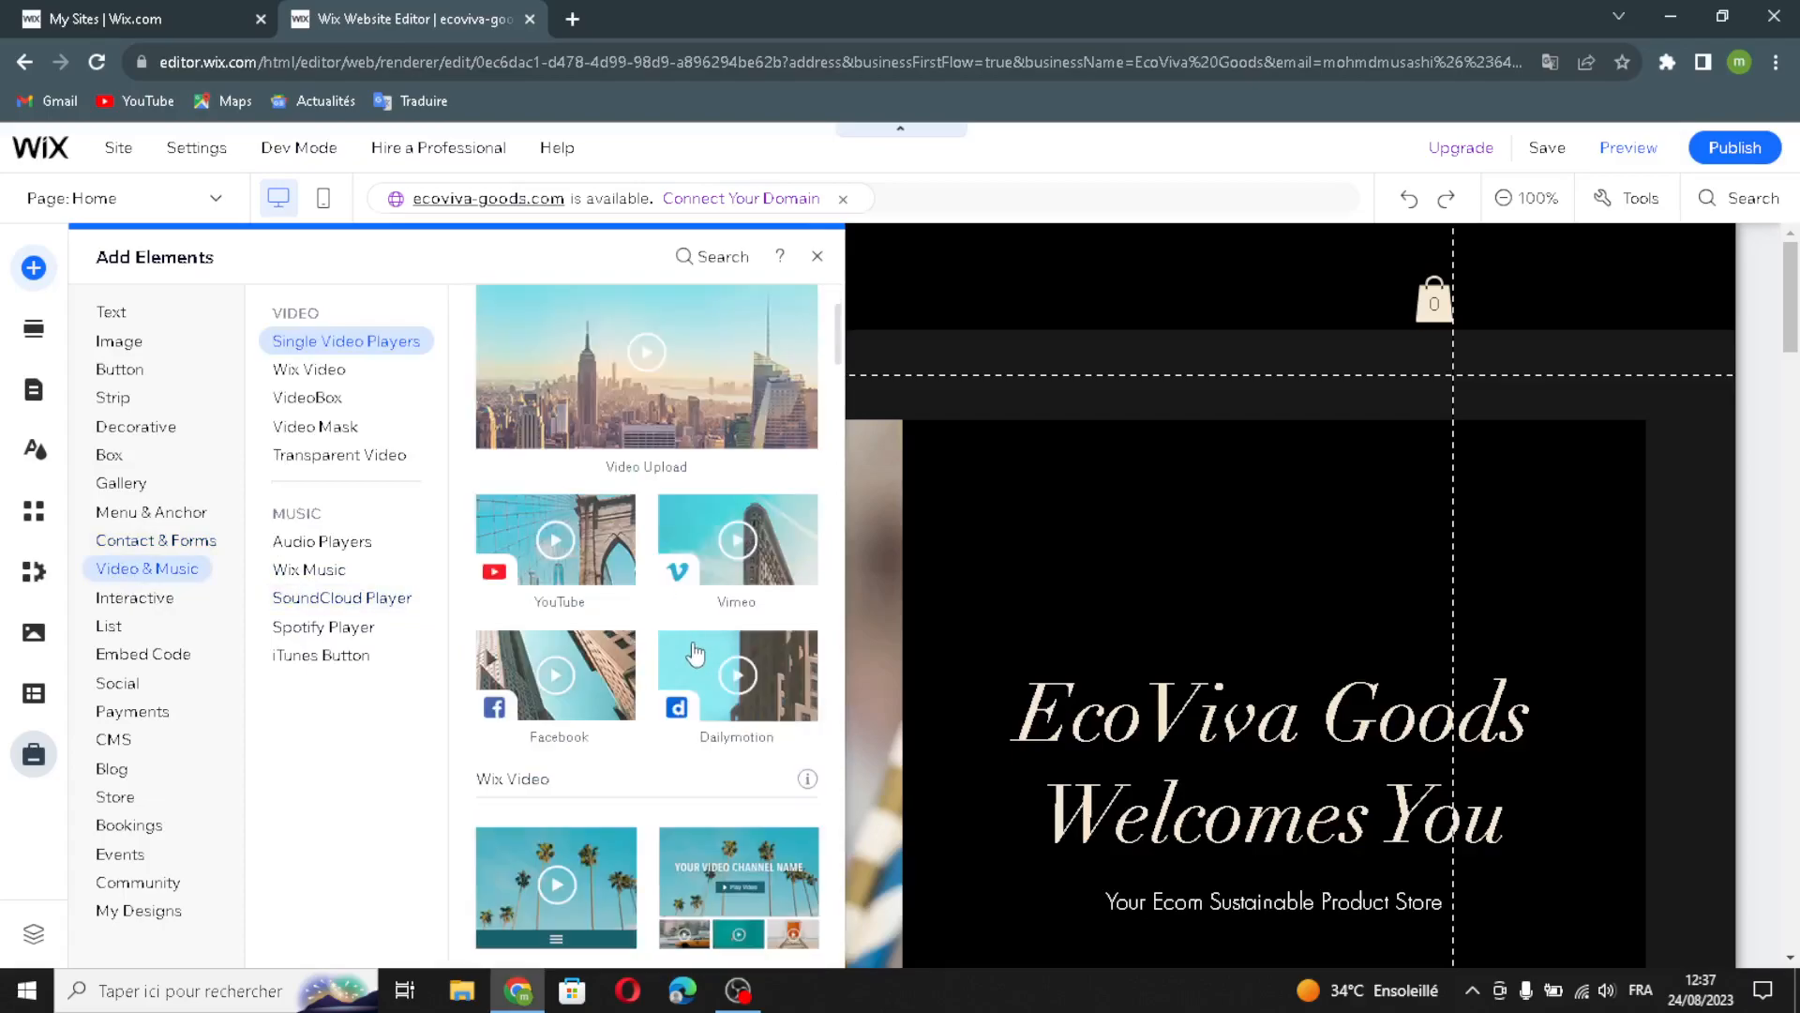
pyautogui.scroll(-10, 689, 647)
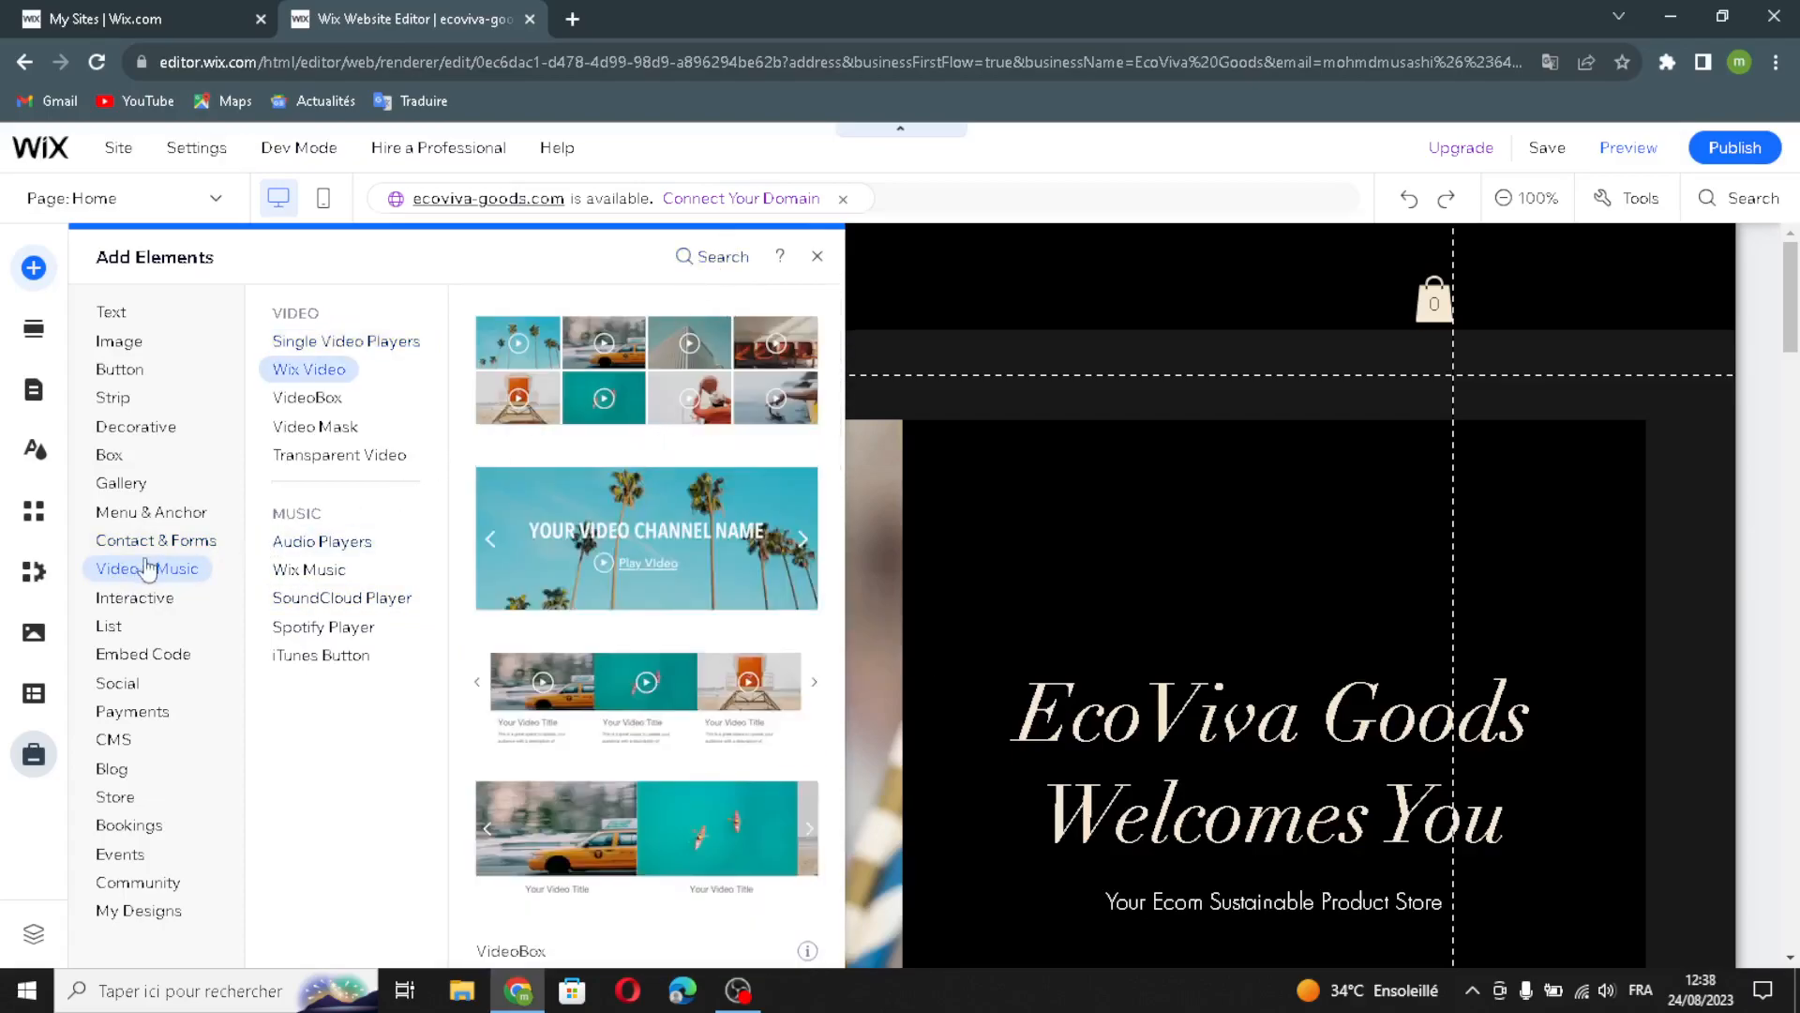
pyautogui.click(134, 600)
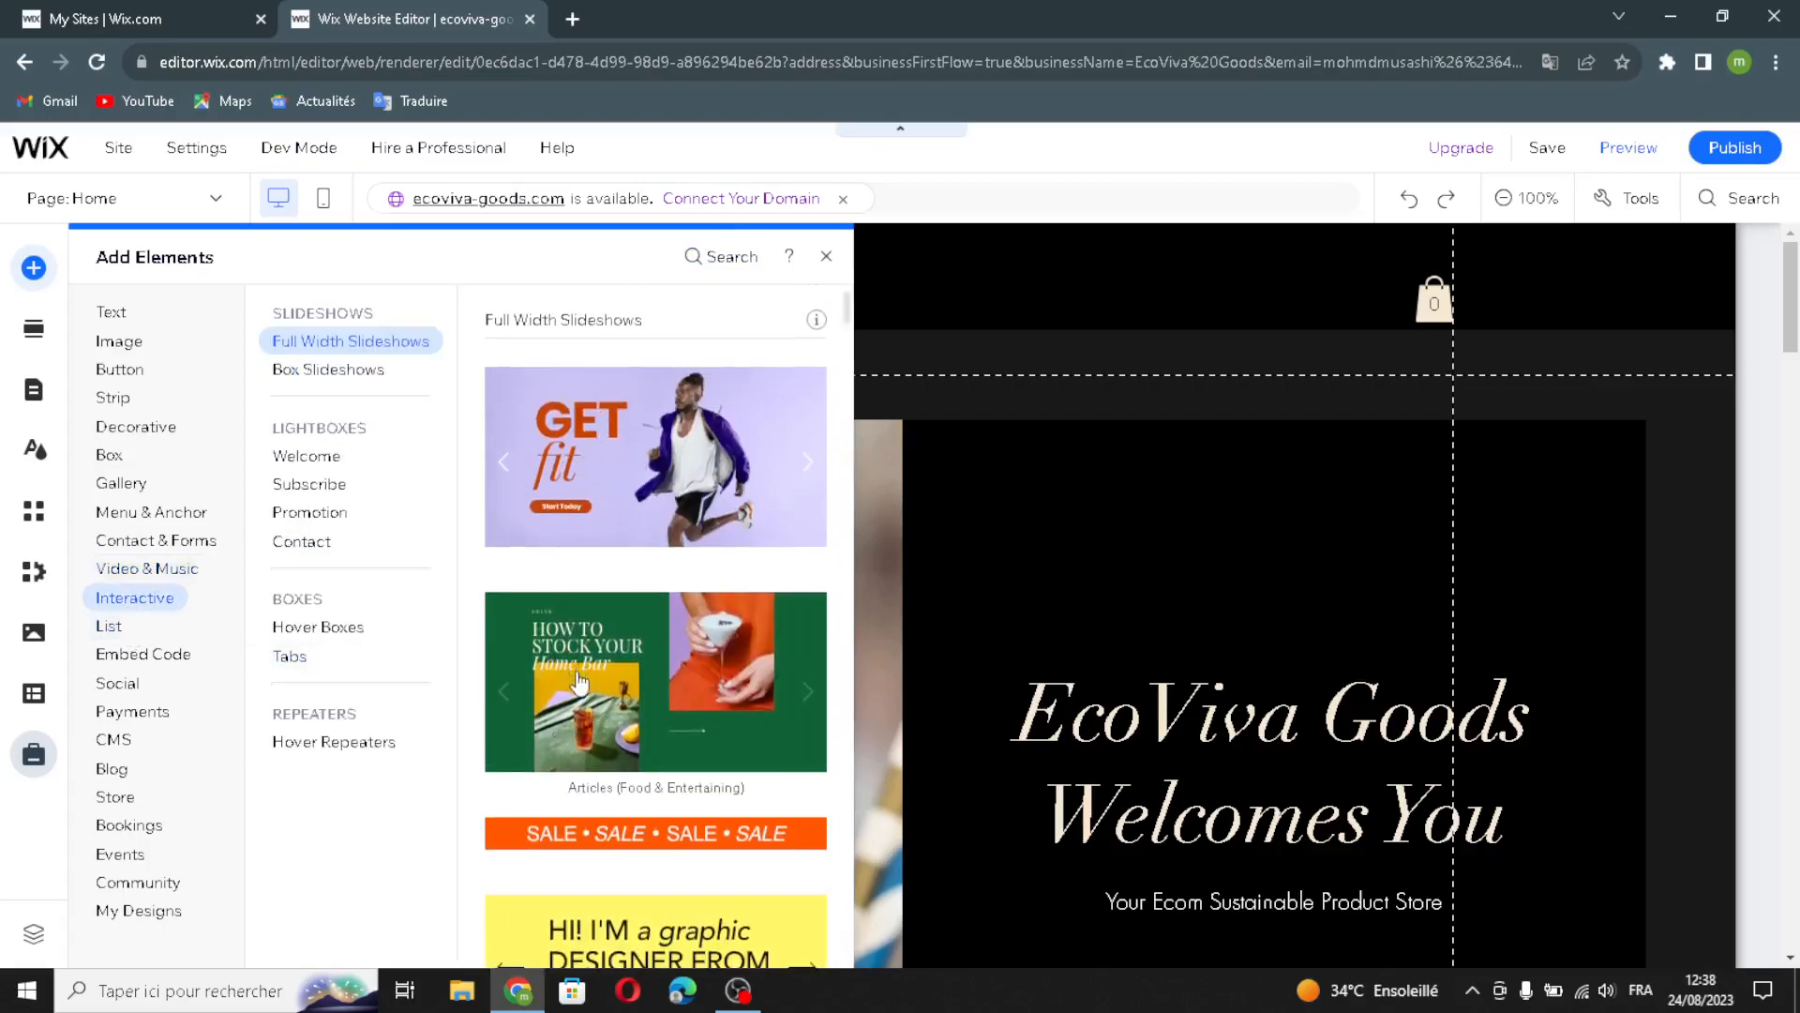
# - Look through the interactive elements, including full width and box slideshows and the welcome, promotion and contact lightboxes
pyautogui.scroll(-1, 575, 703)
pyautogui.scroll(1, 576, 693)
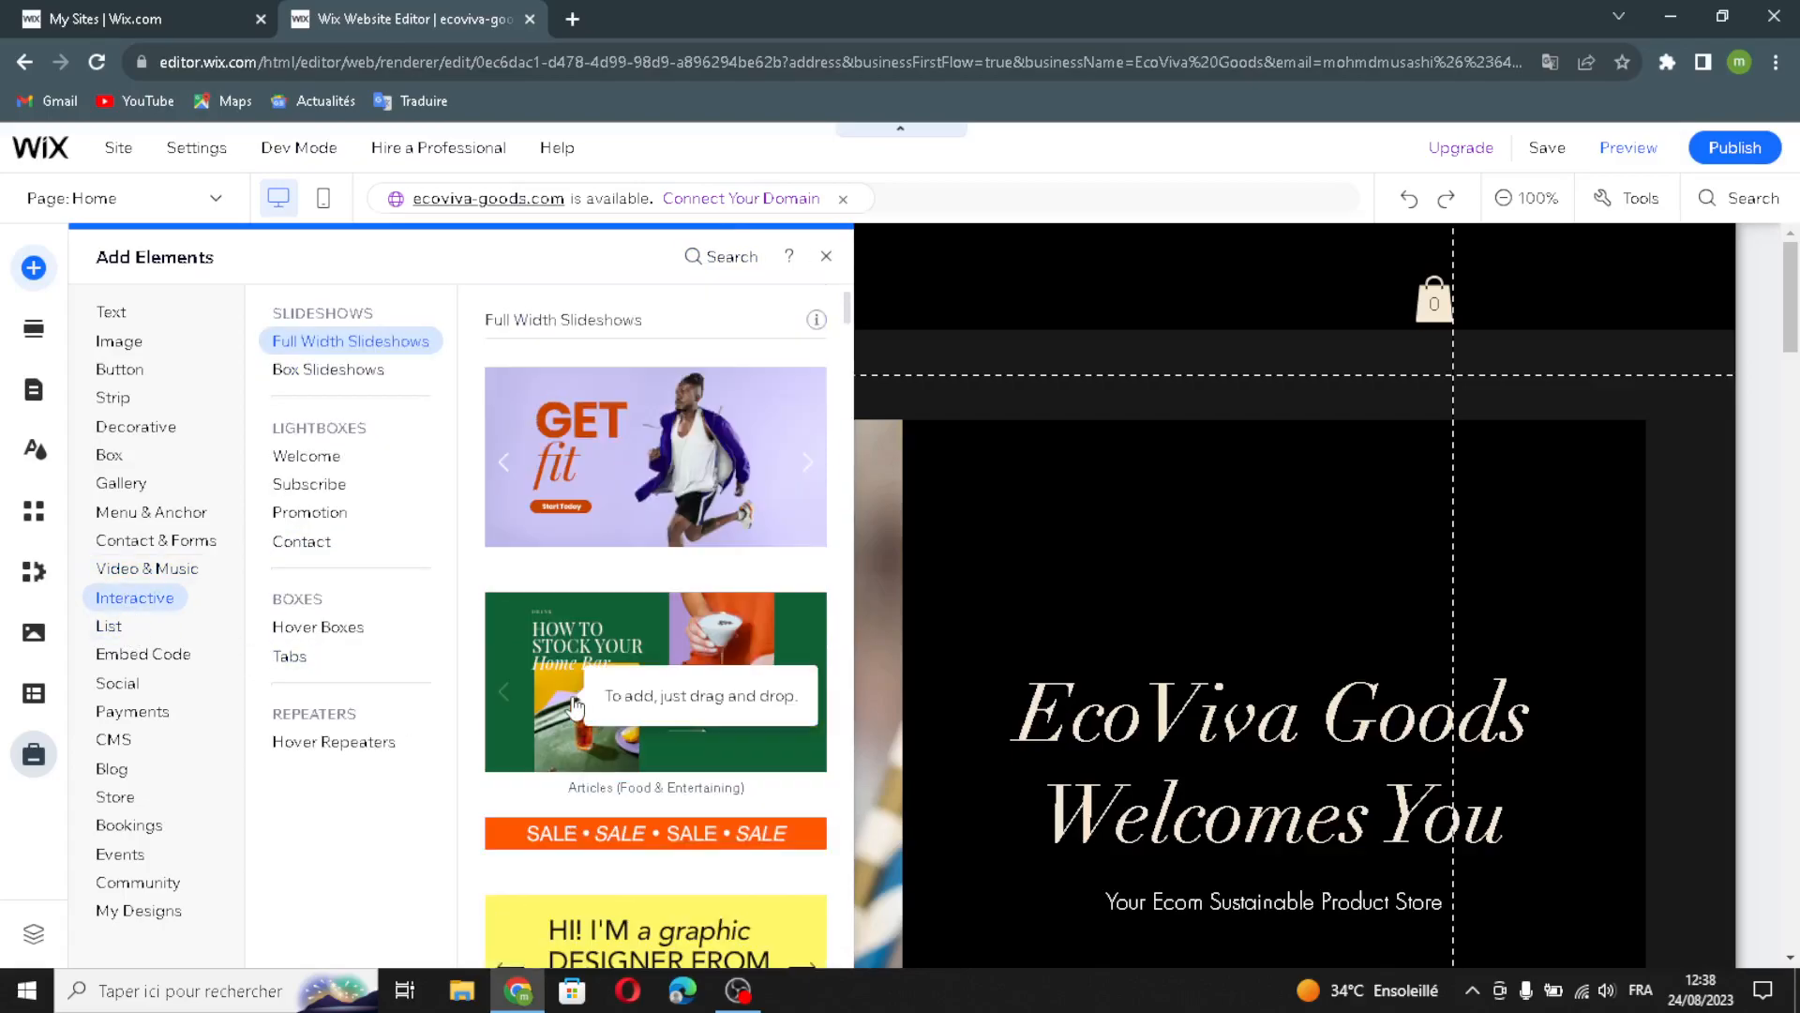
pyautogui.click(366, 375)
pyautogui.click(403, 343)
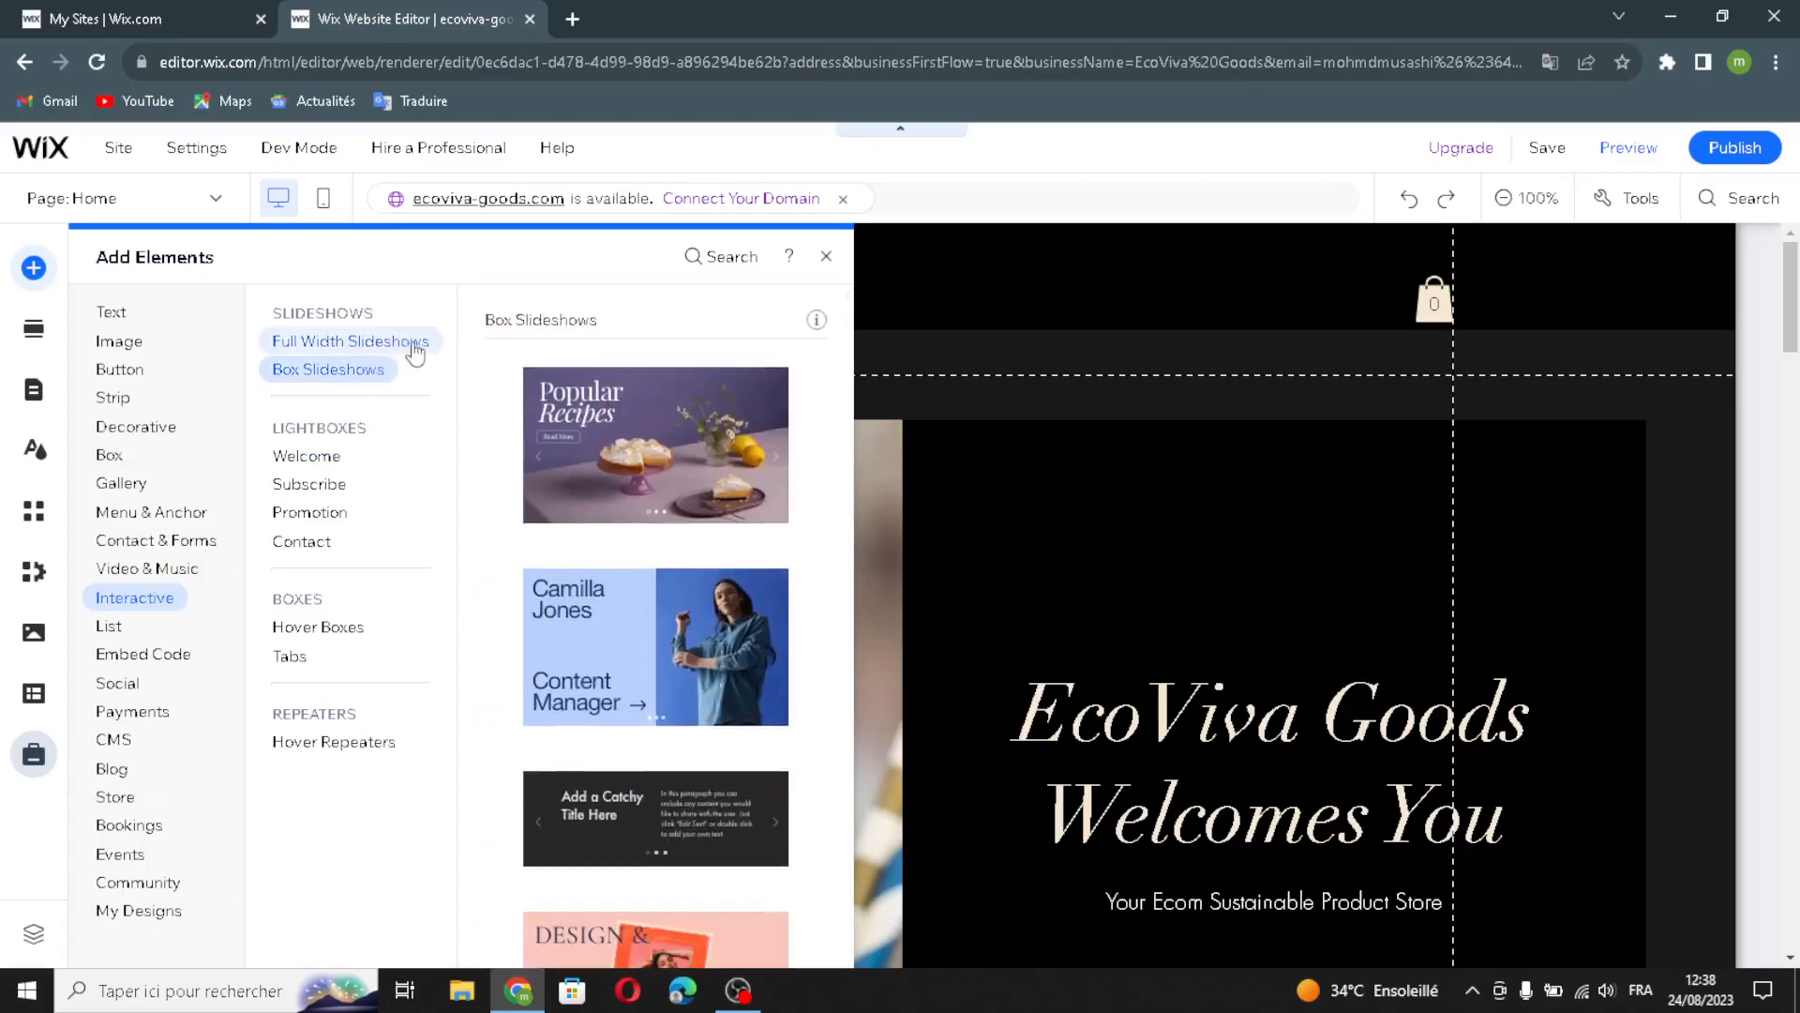
pyautogui.click(365, 384)
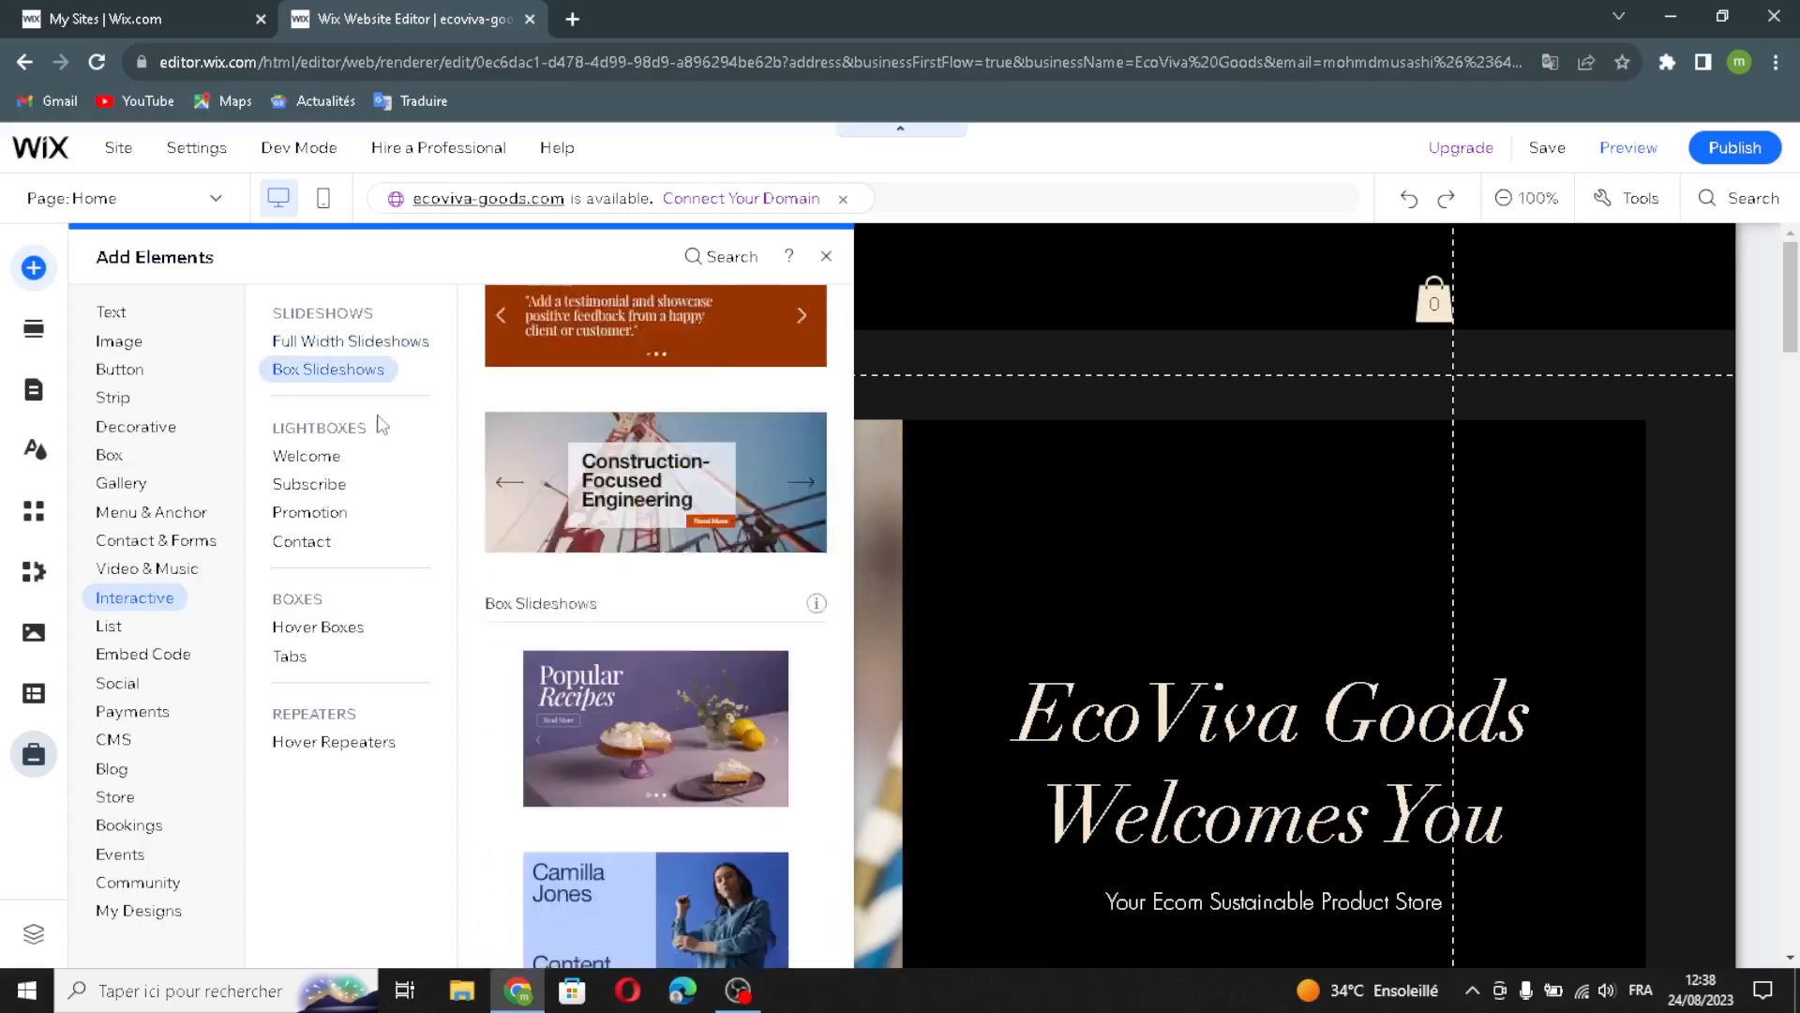
pyautogui.click(342, 481)
pyautogui.click(325, 459)
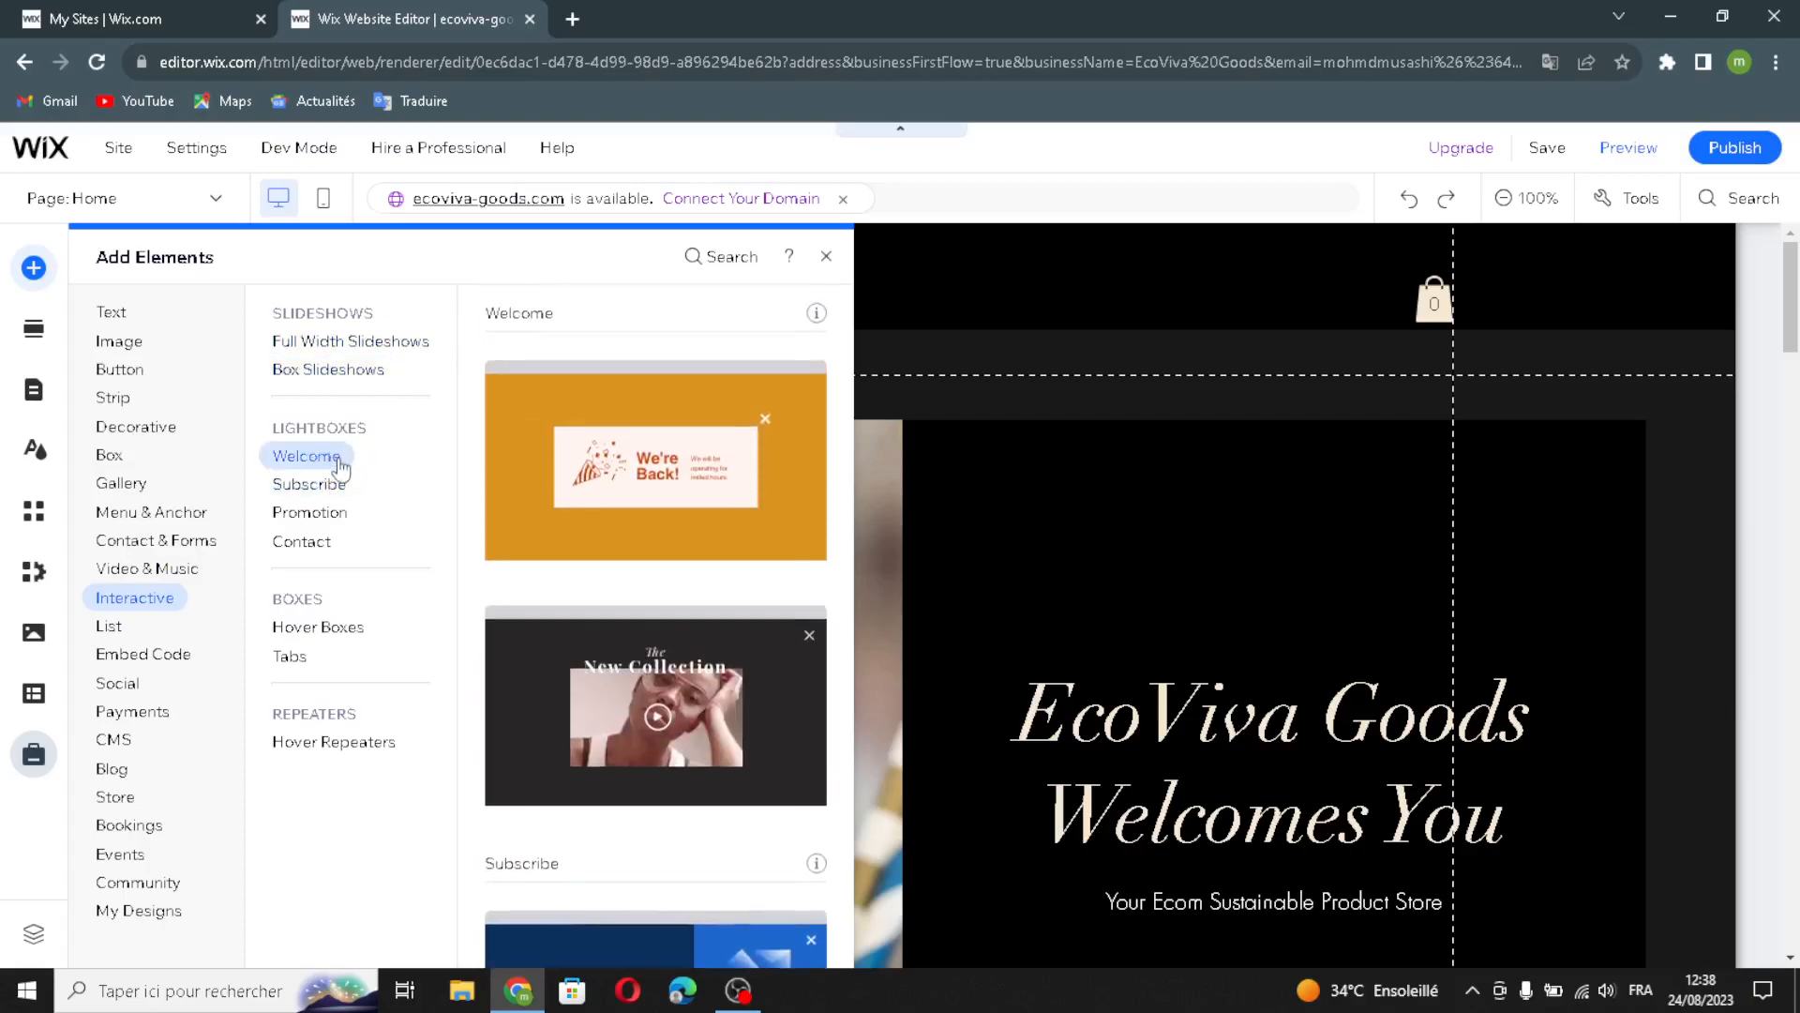
pyautogui.click(326, 511)
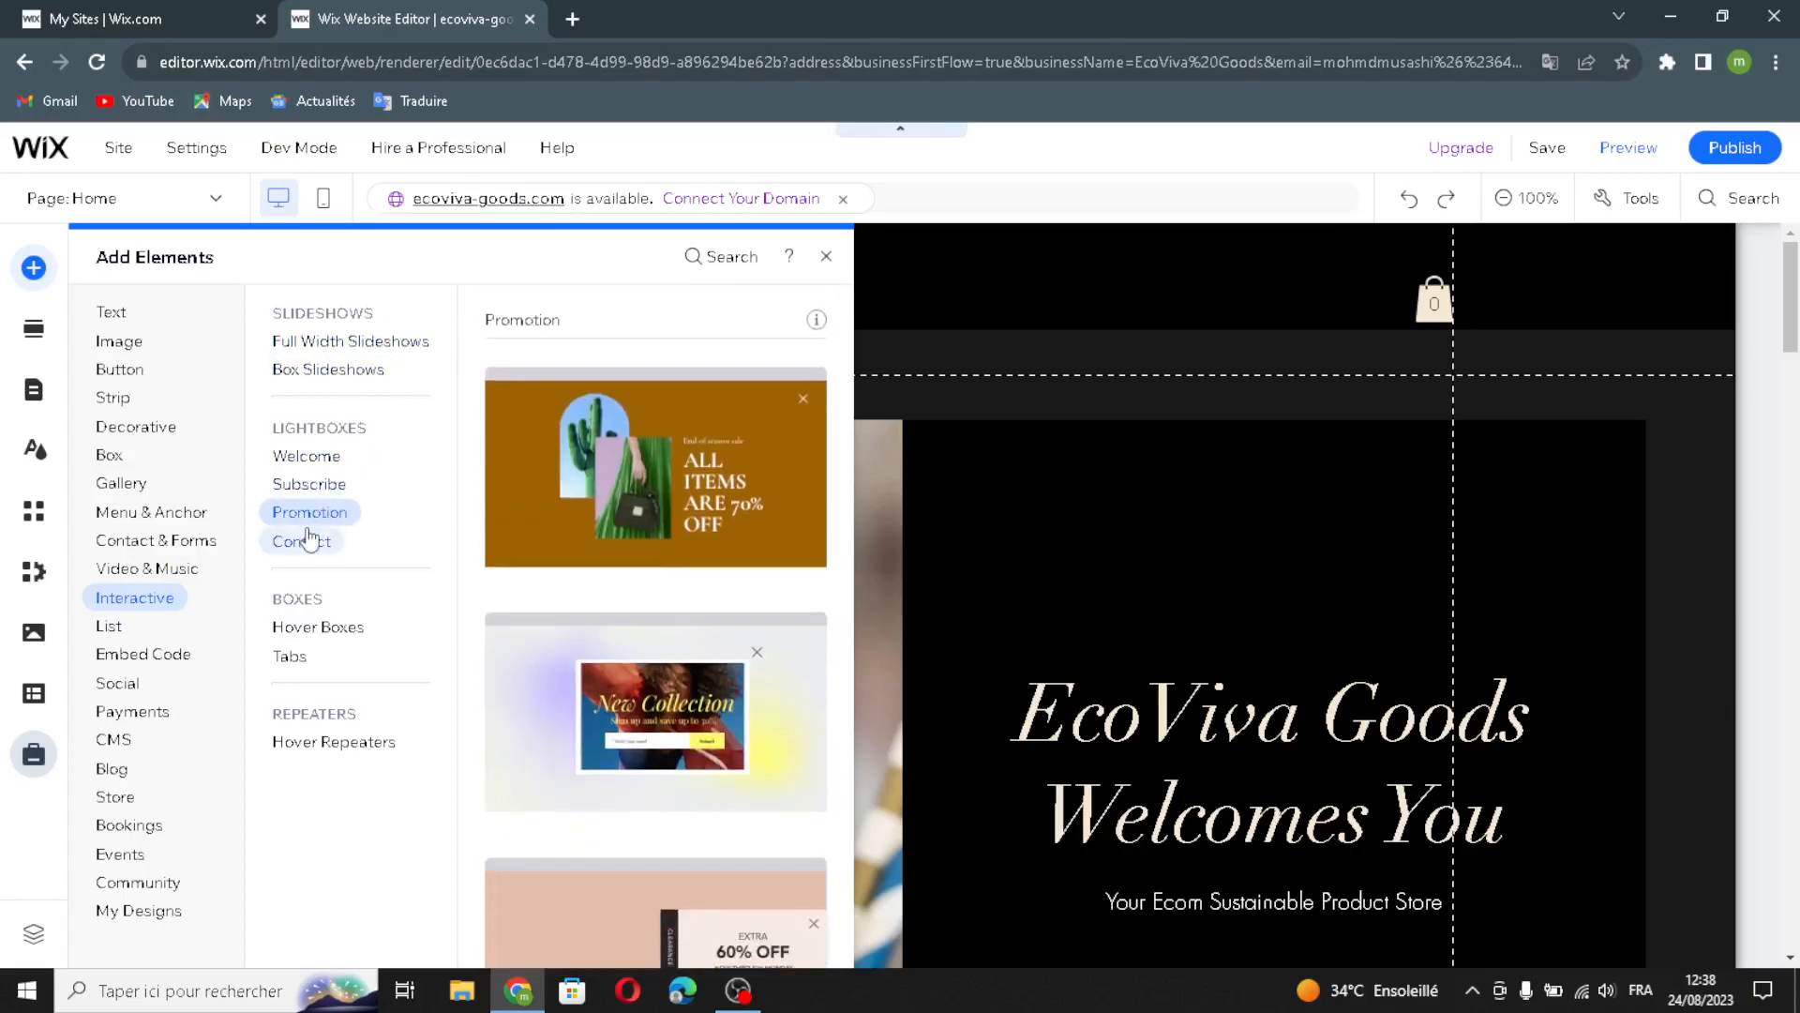
pyautogui.click(309, 541)
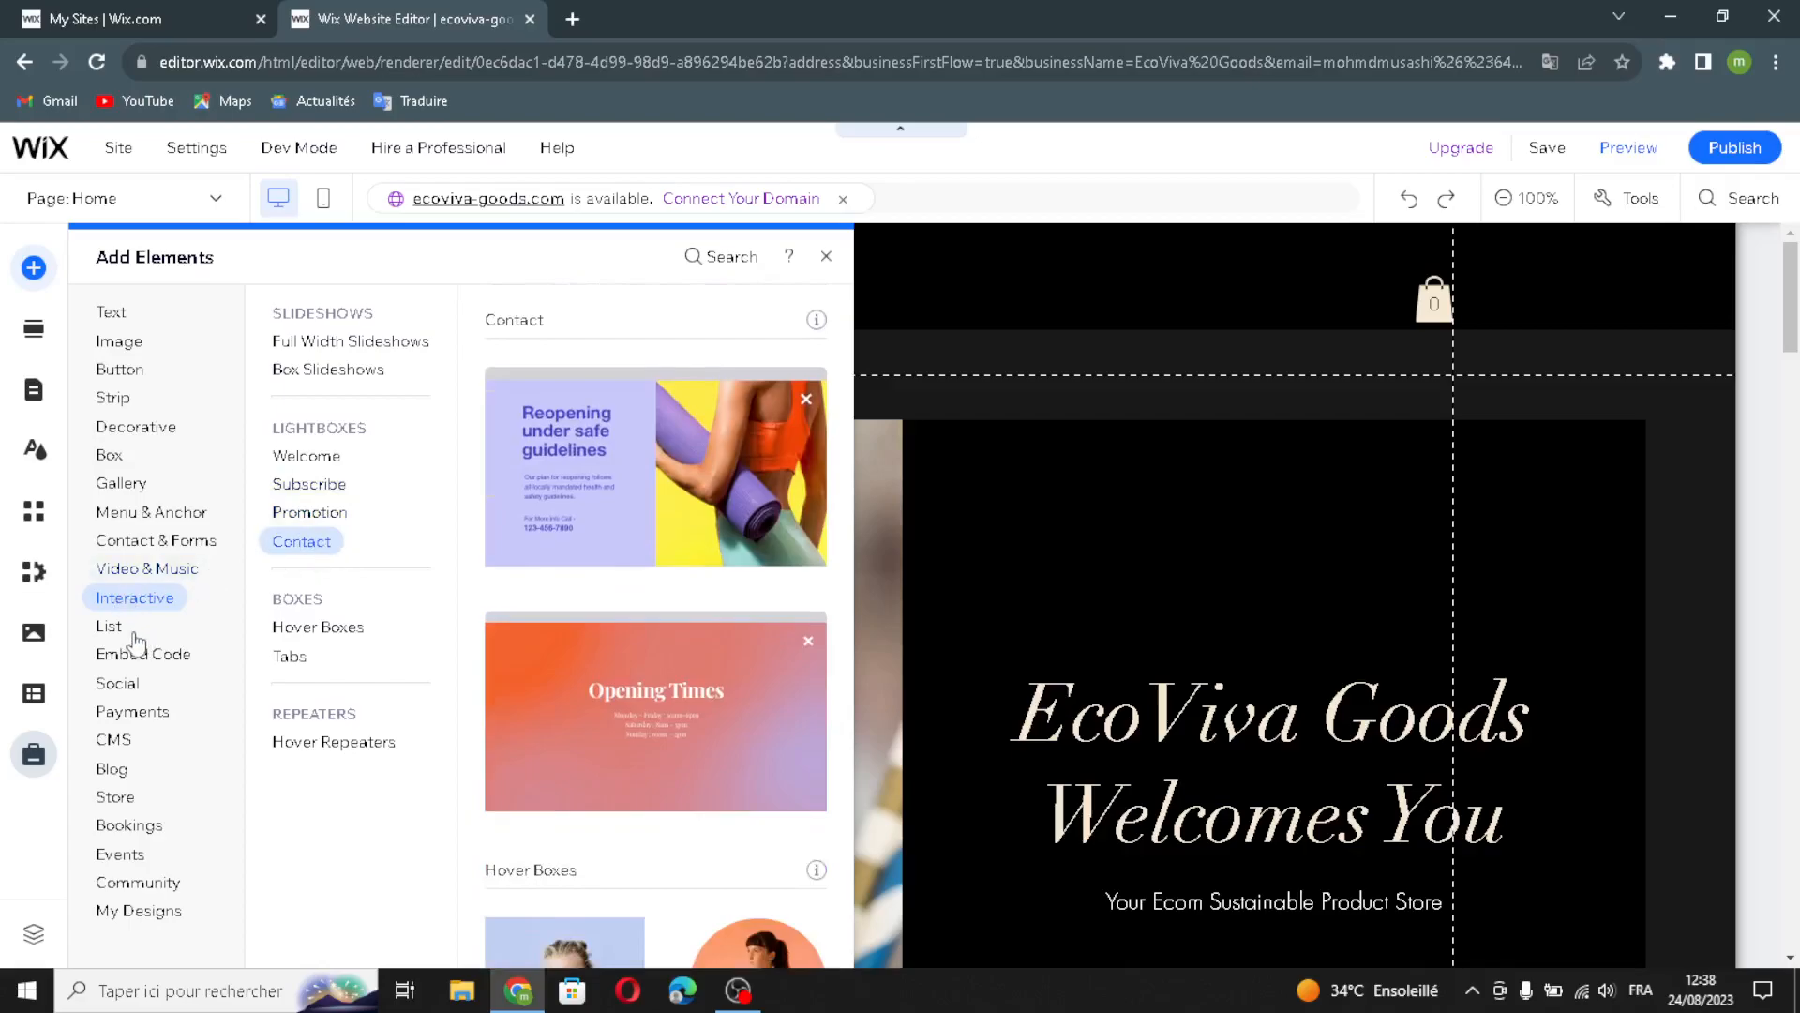
# - Look through the embed code elements and the list elements with regular, hover and blank repeaters
pyautogui.click(131, 630)
pyautogui.click(124, 649)
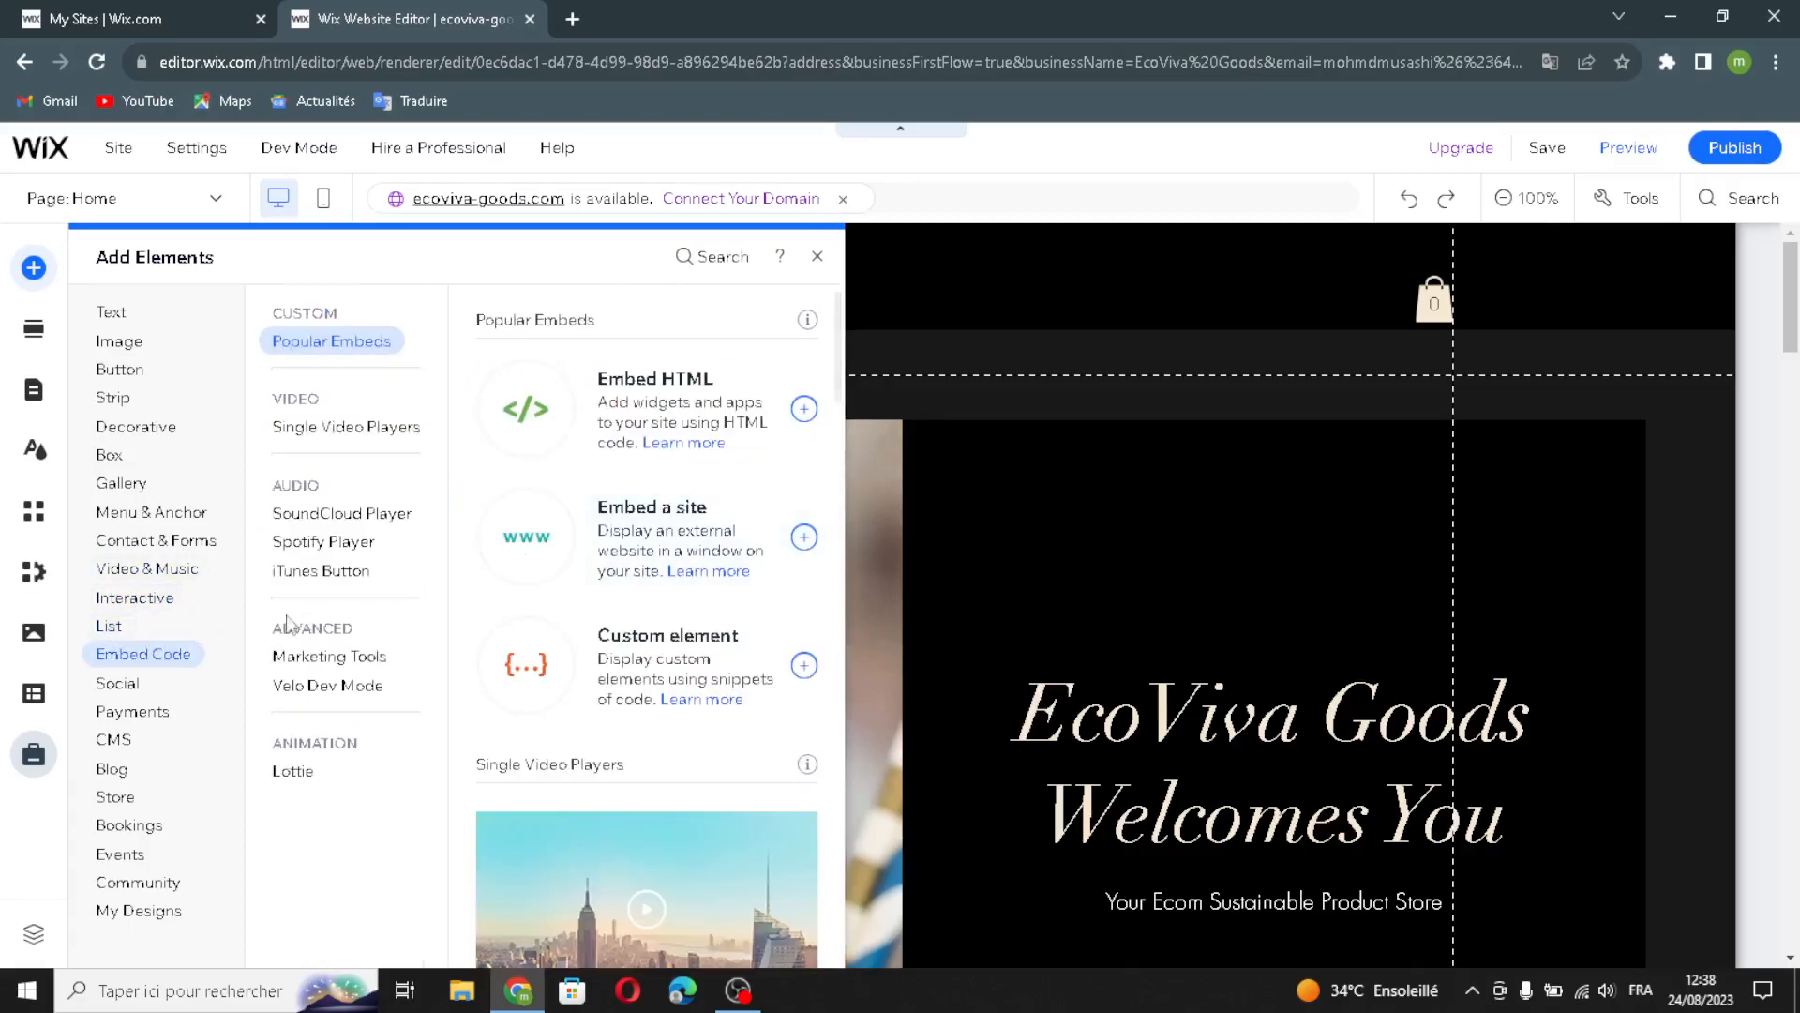
pyautogui.click(112, 635)
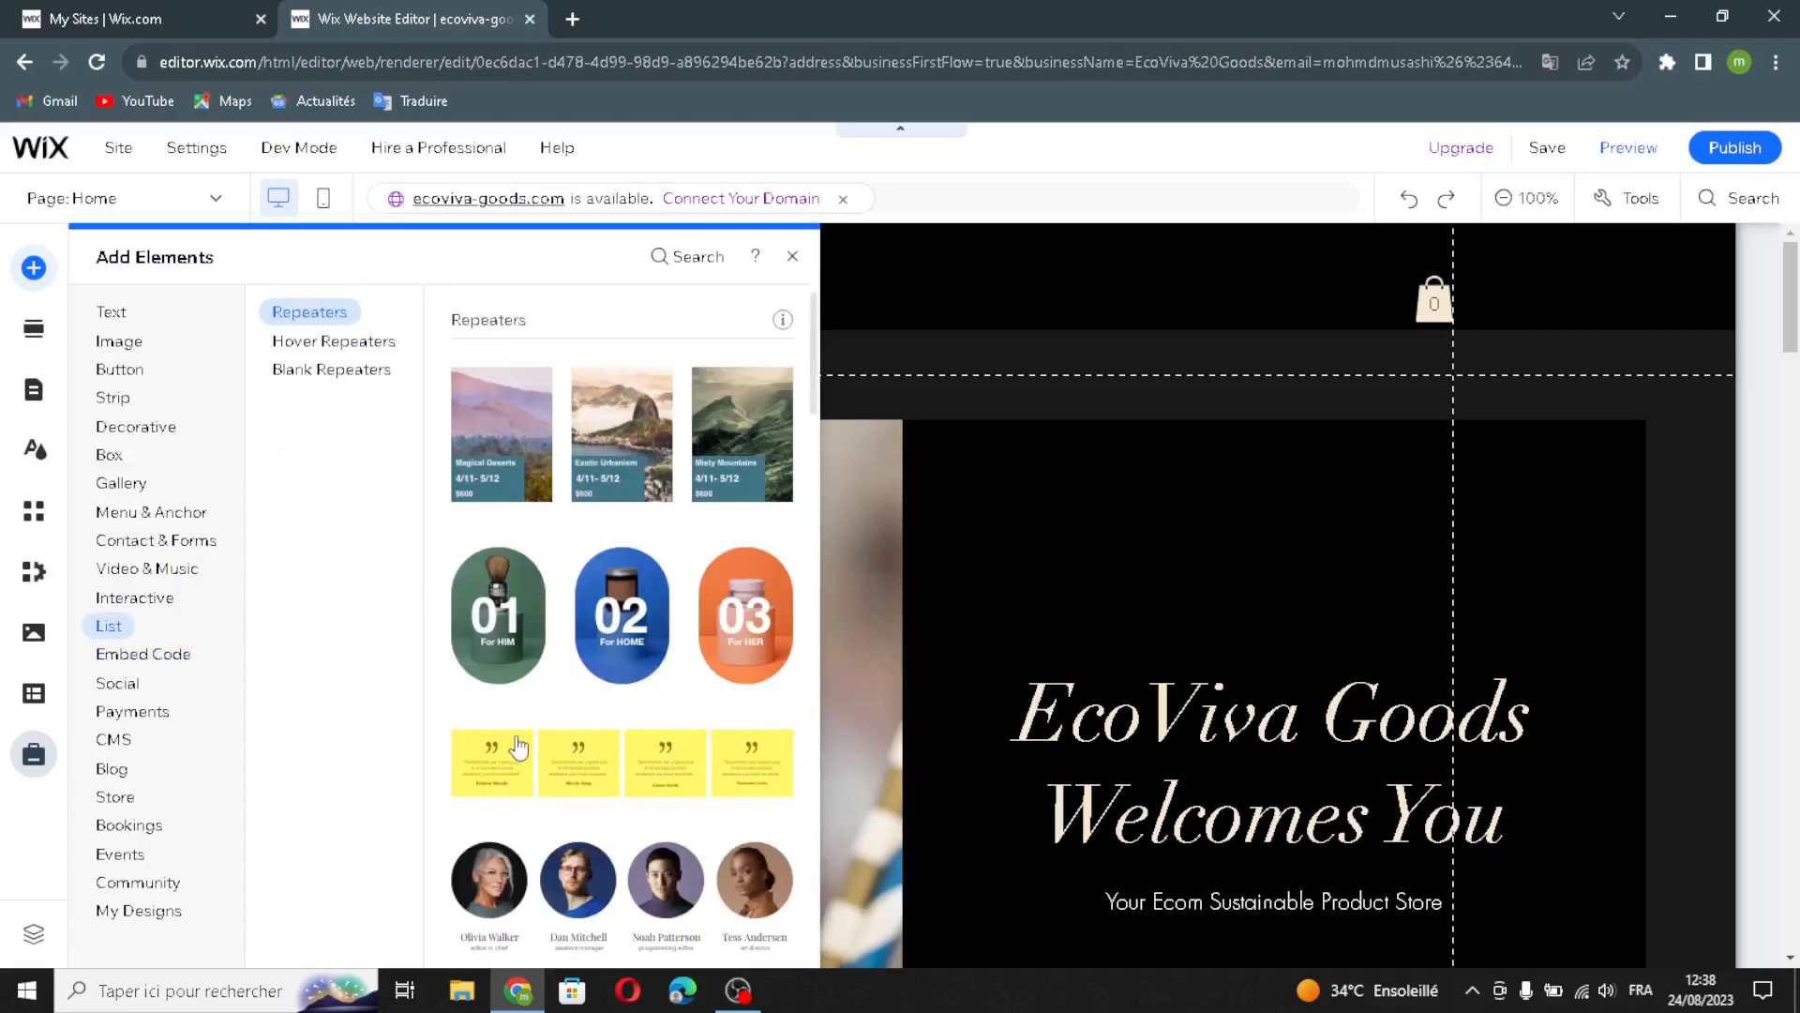
pyautogui.scroll(-1, 522, 764)
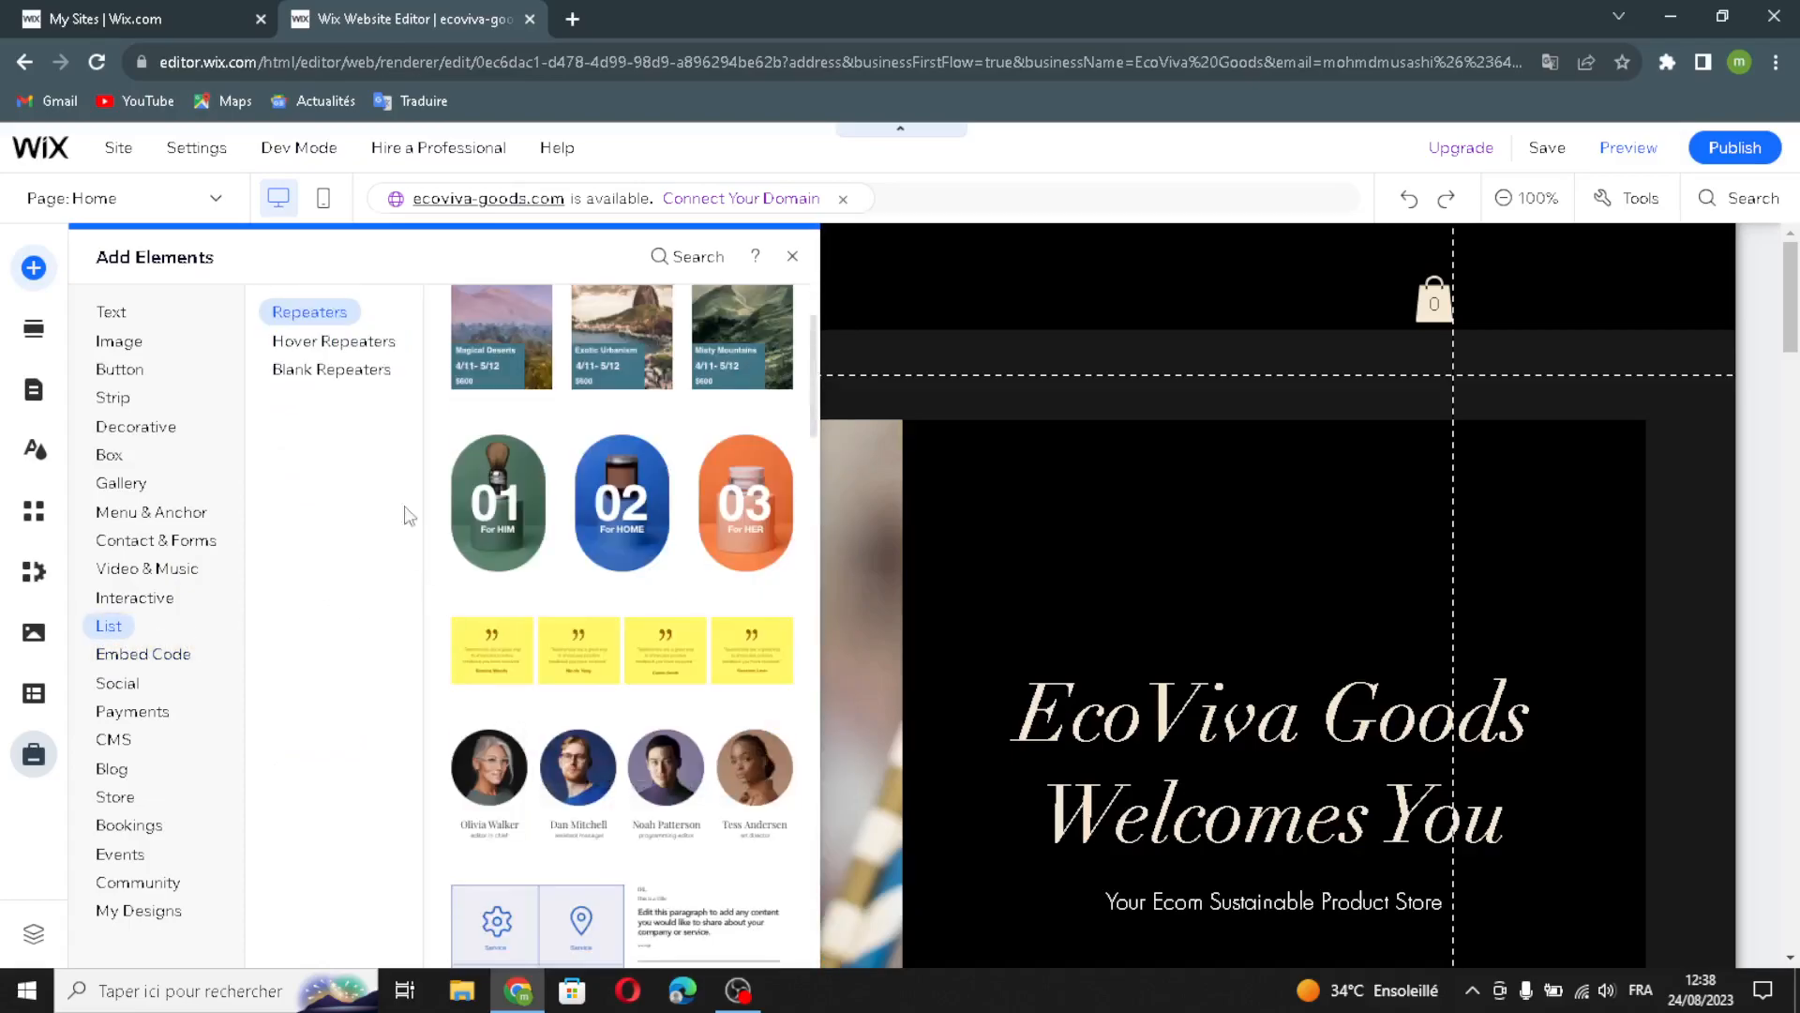
pyautogui.click(345, 345)
pyautogui.click(338, 369)
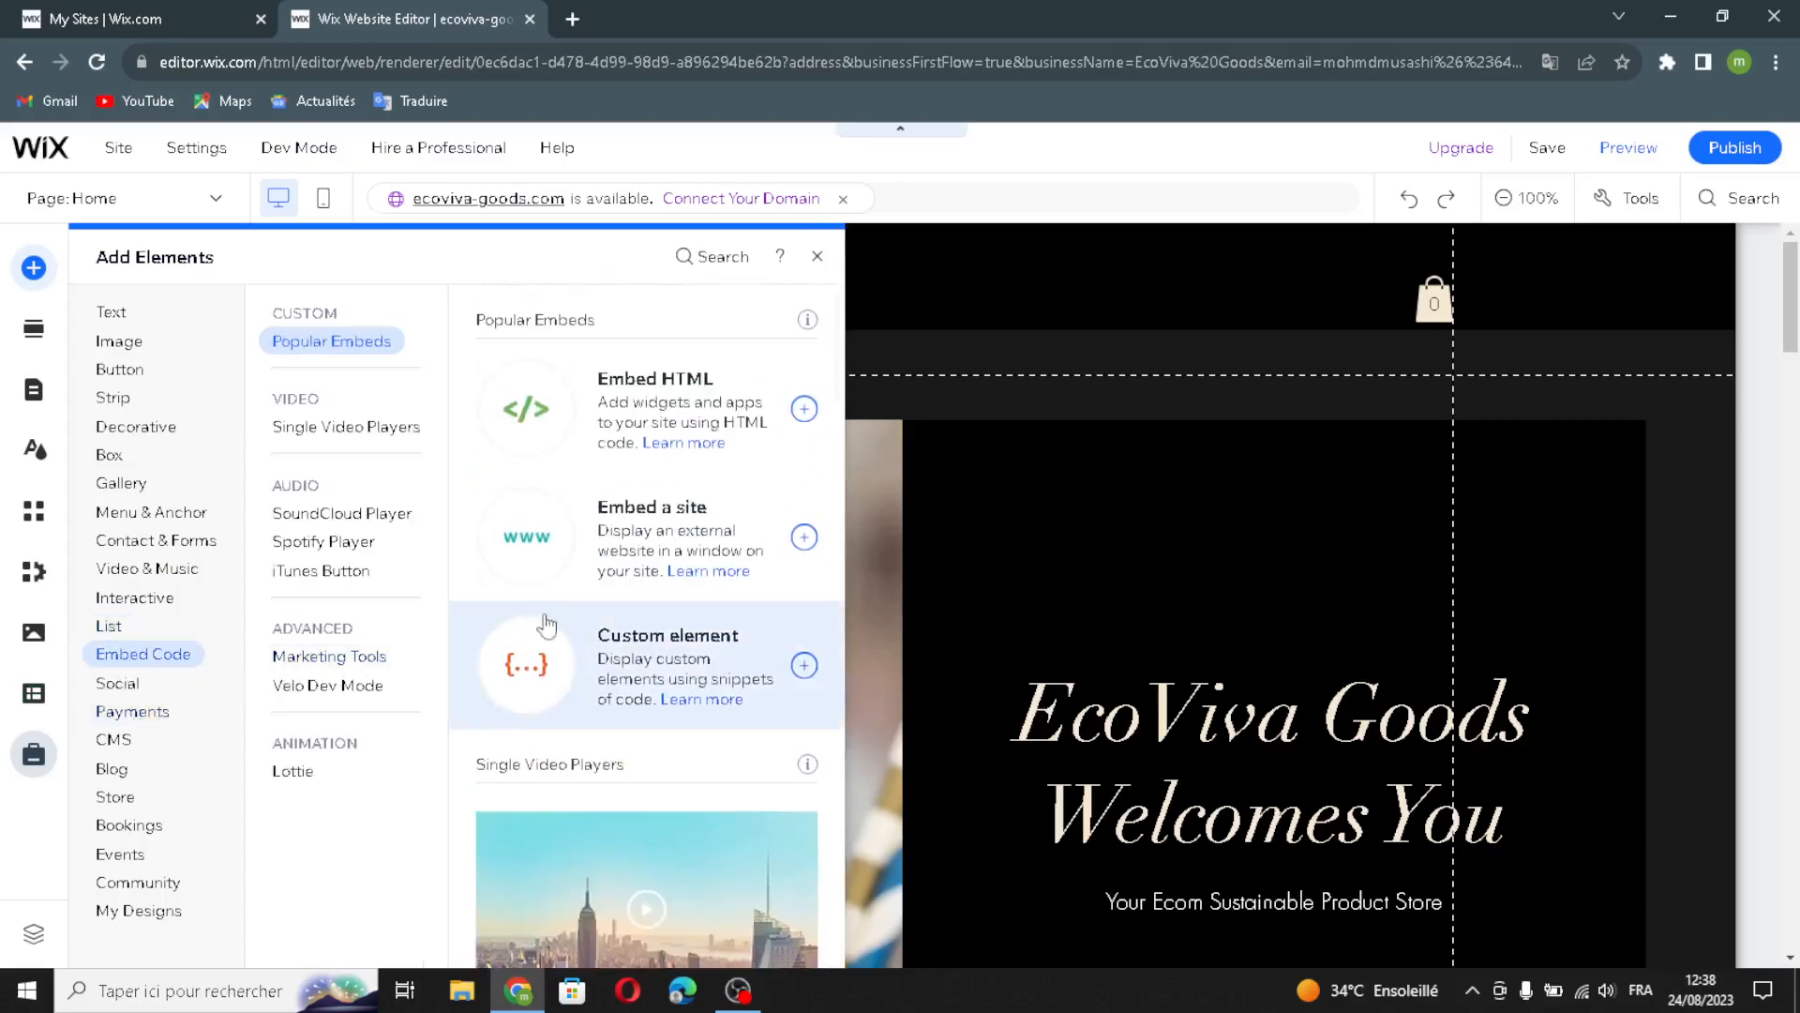
# - Look through the remaining element categories, from social, payments, CMS and blog to store, bookings and community
pyautogui.moveTo(120, 694)
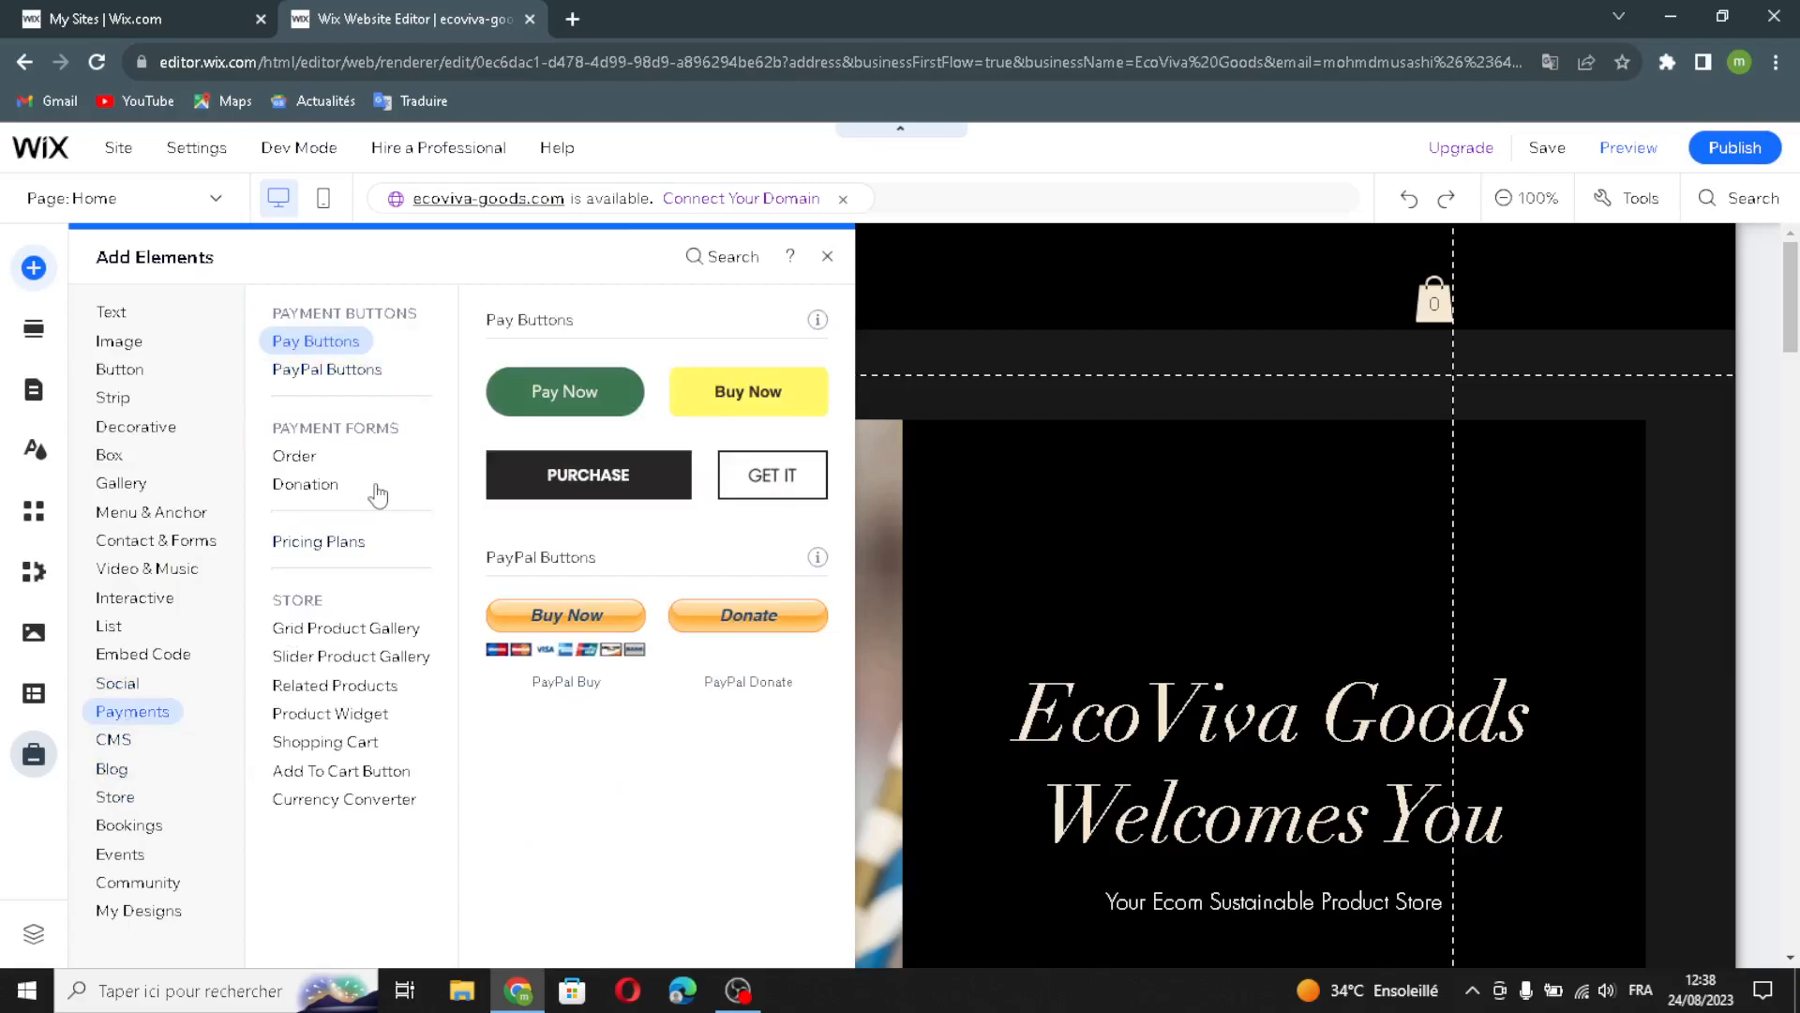
pyautogui.click(110, 739)
pyautogui.click(111, 768)
pyautogui.click(111, 799)
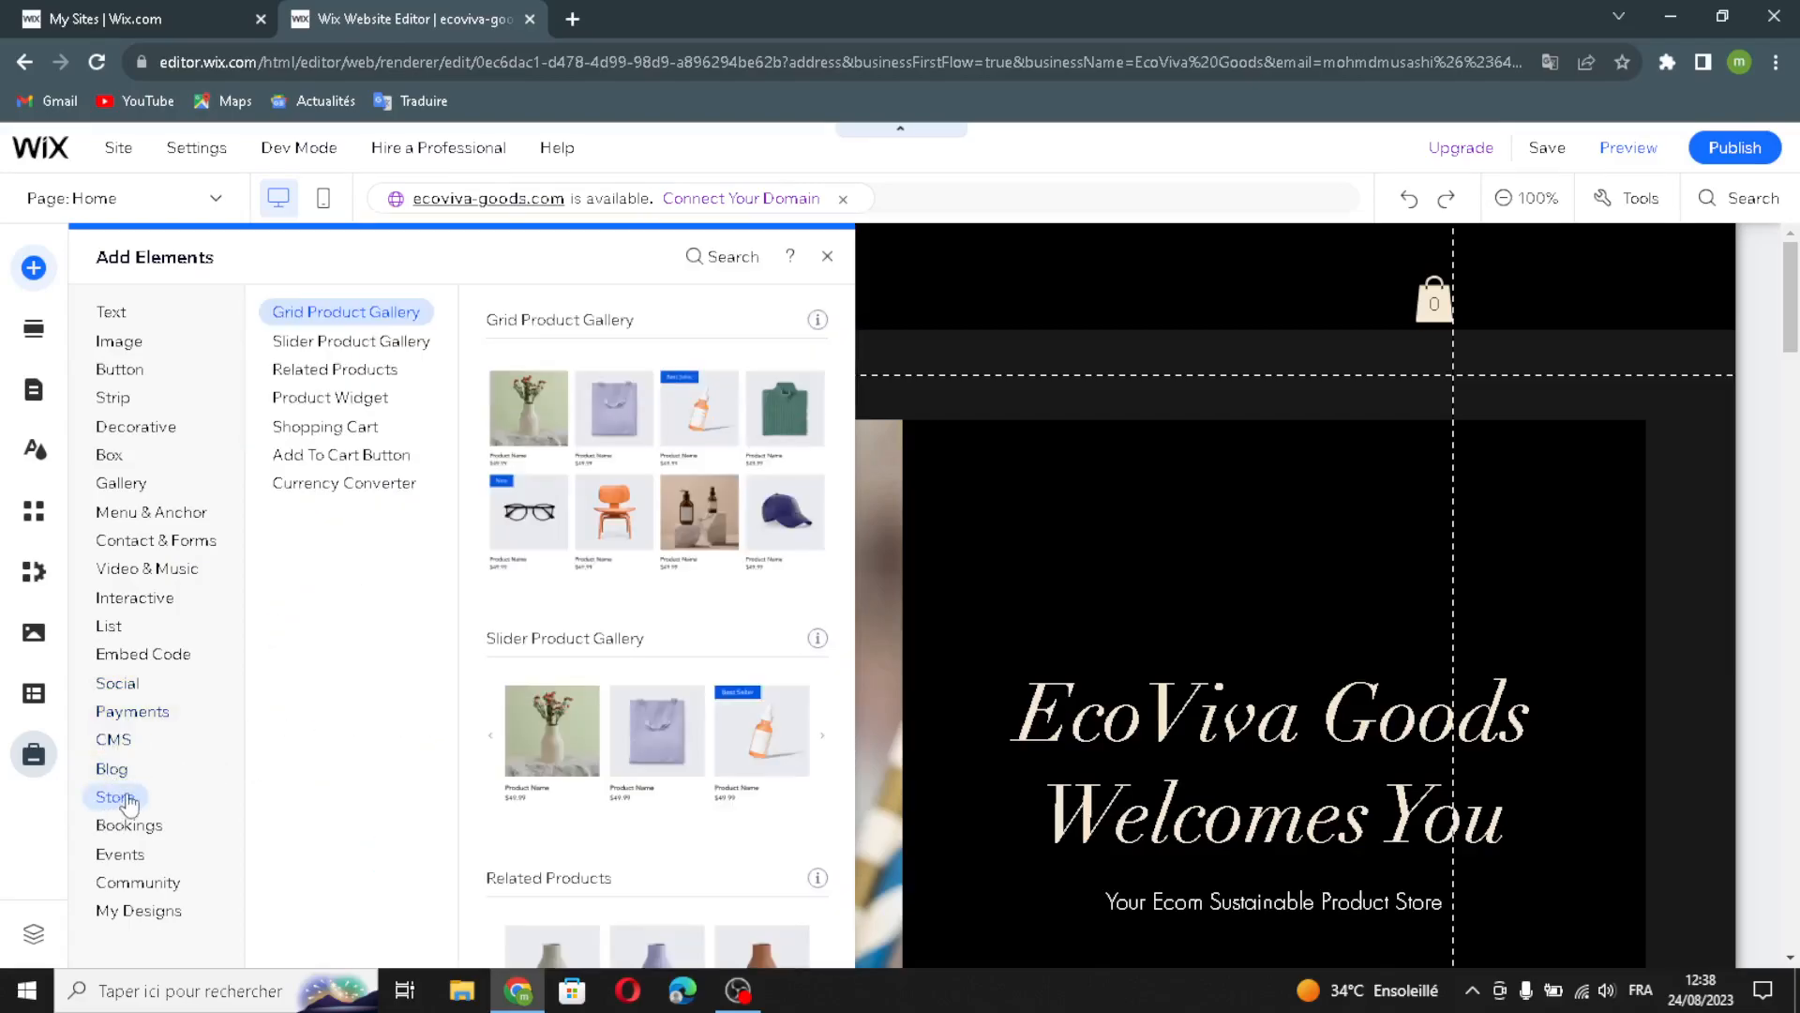
pyautogui.click(118, 767)
pyautogui.click(117, 797)
pyautogui.click(123, 825)
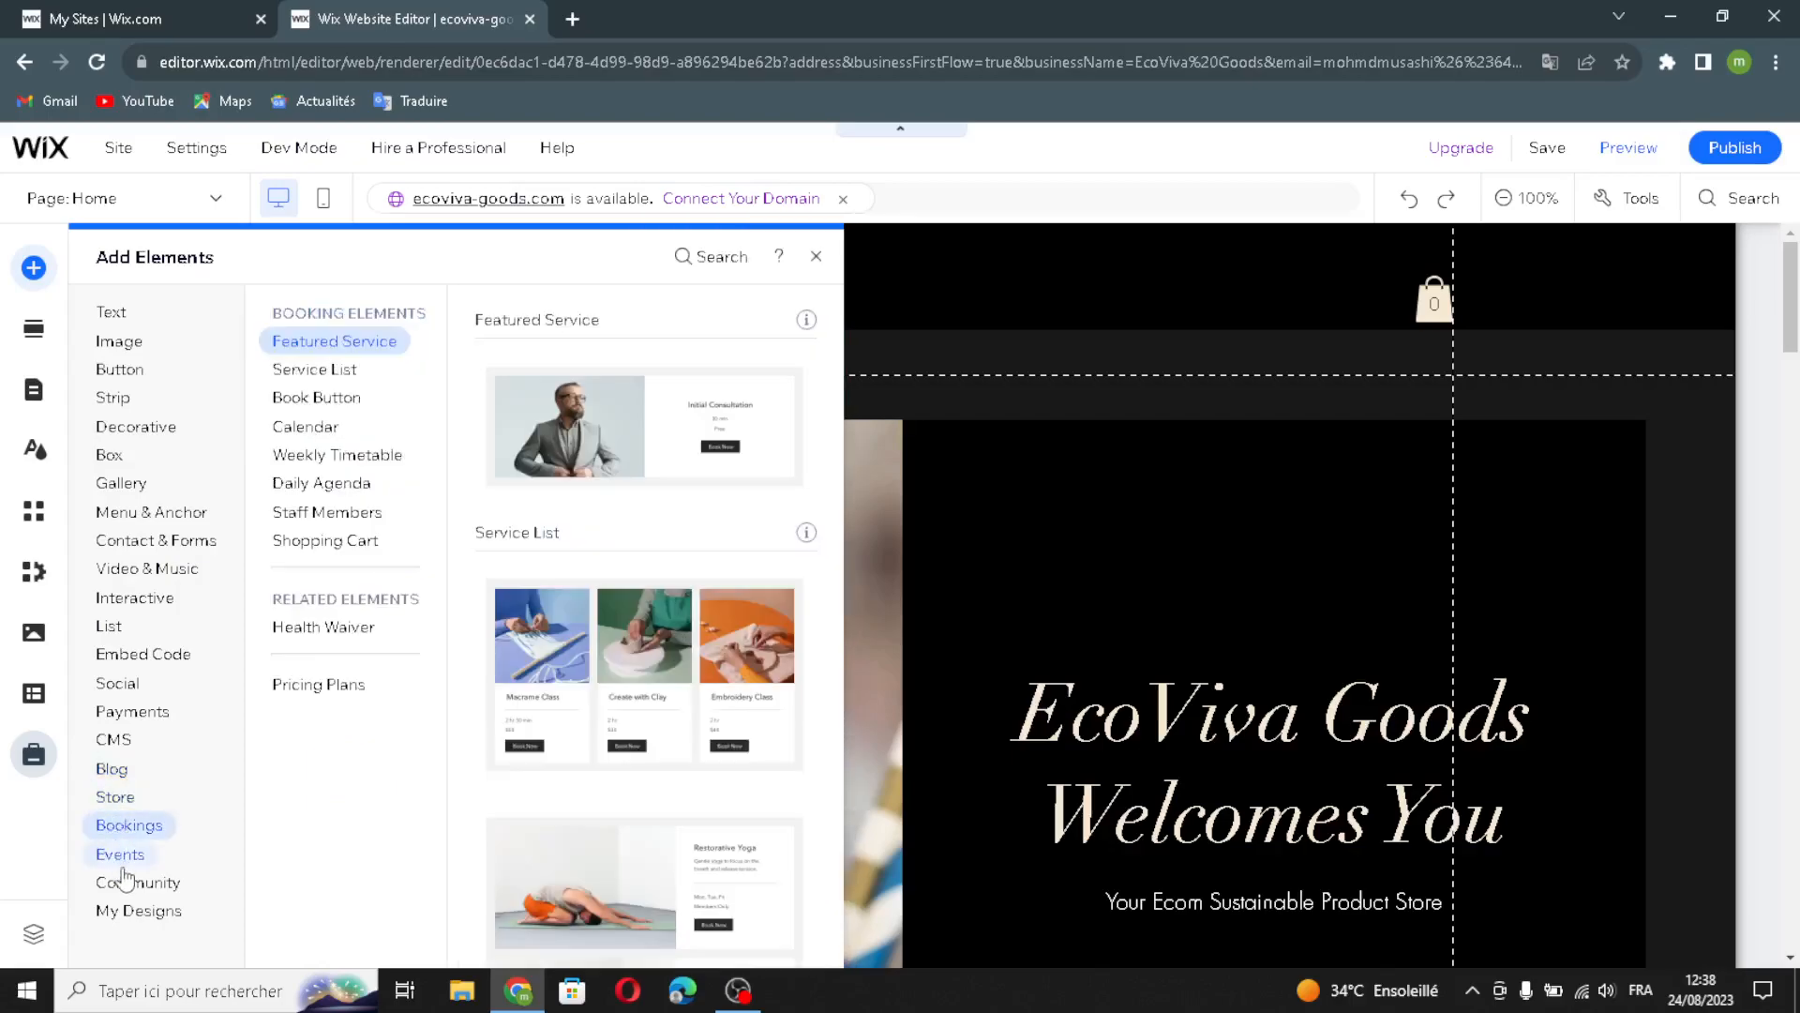
pyautogui.click(125, 882)
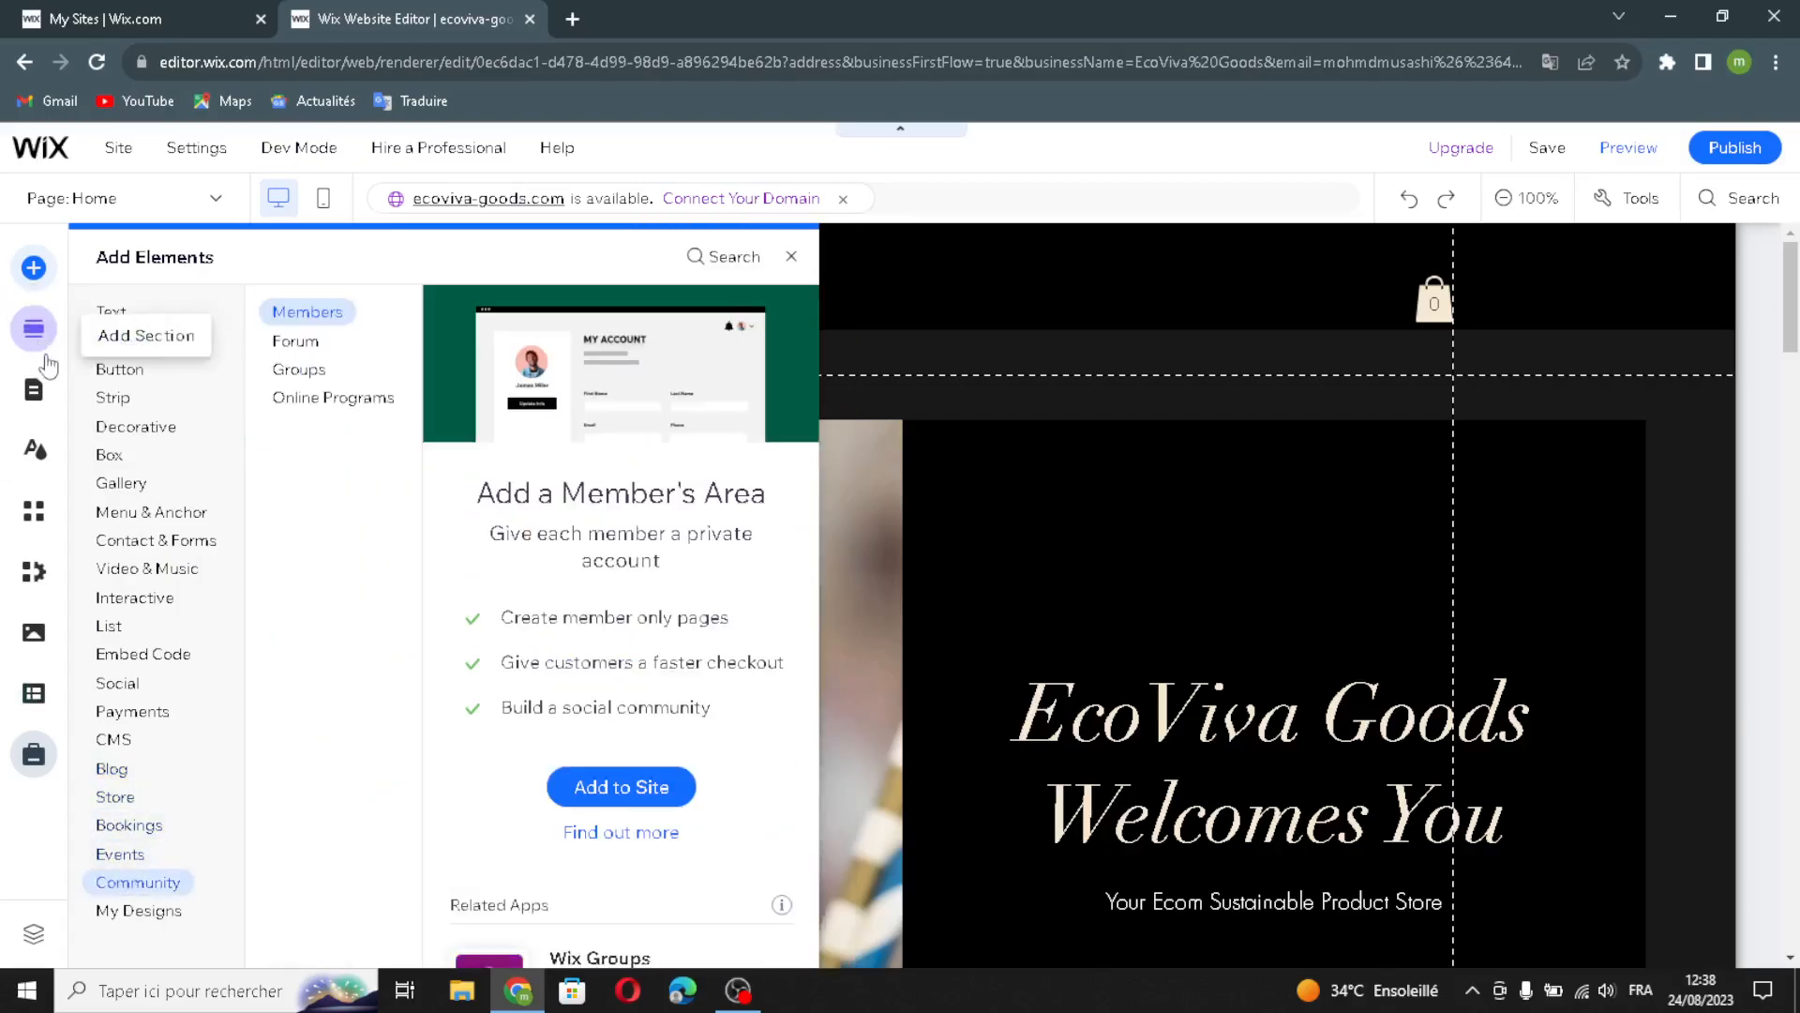
# - Look over the ready-made sections, the site pages and menu, and the site design options
pyautogui.click(34, 328)
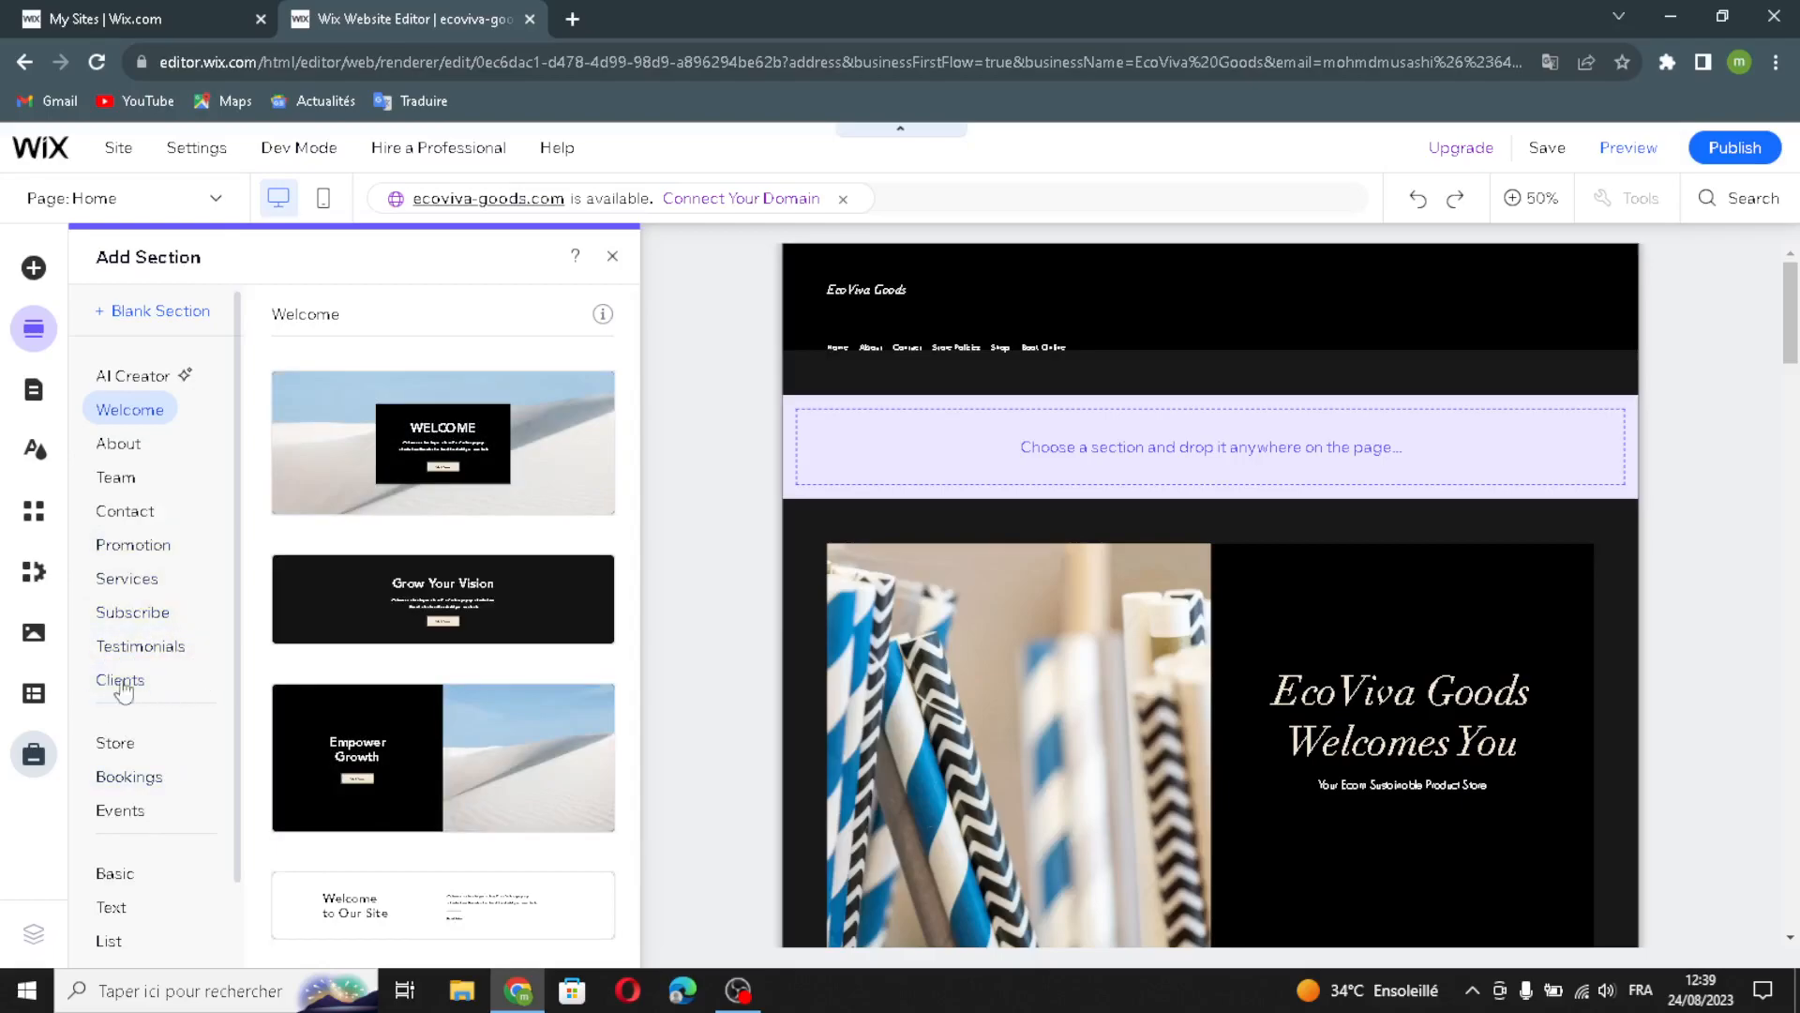
pyautogui.click(47, 404)
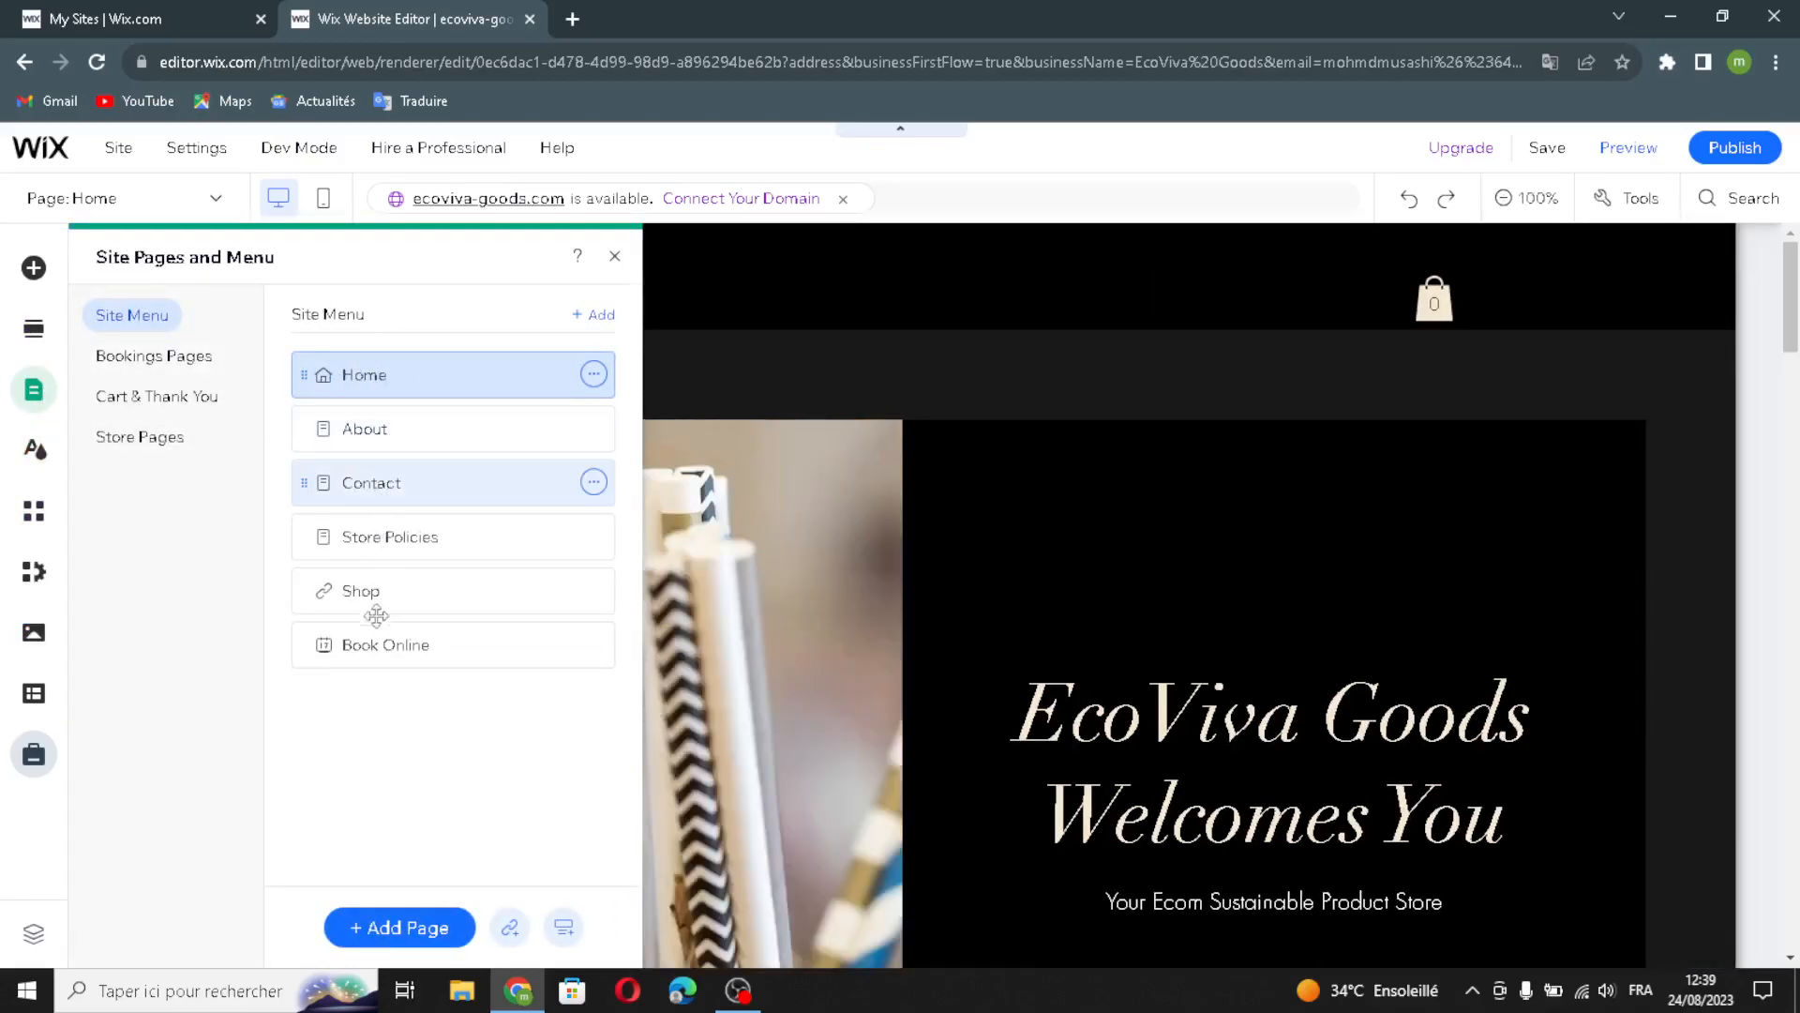
pyautogui.click(53, 480)
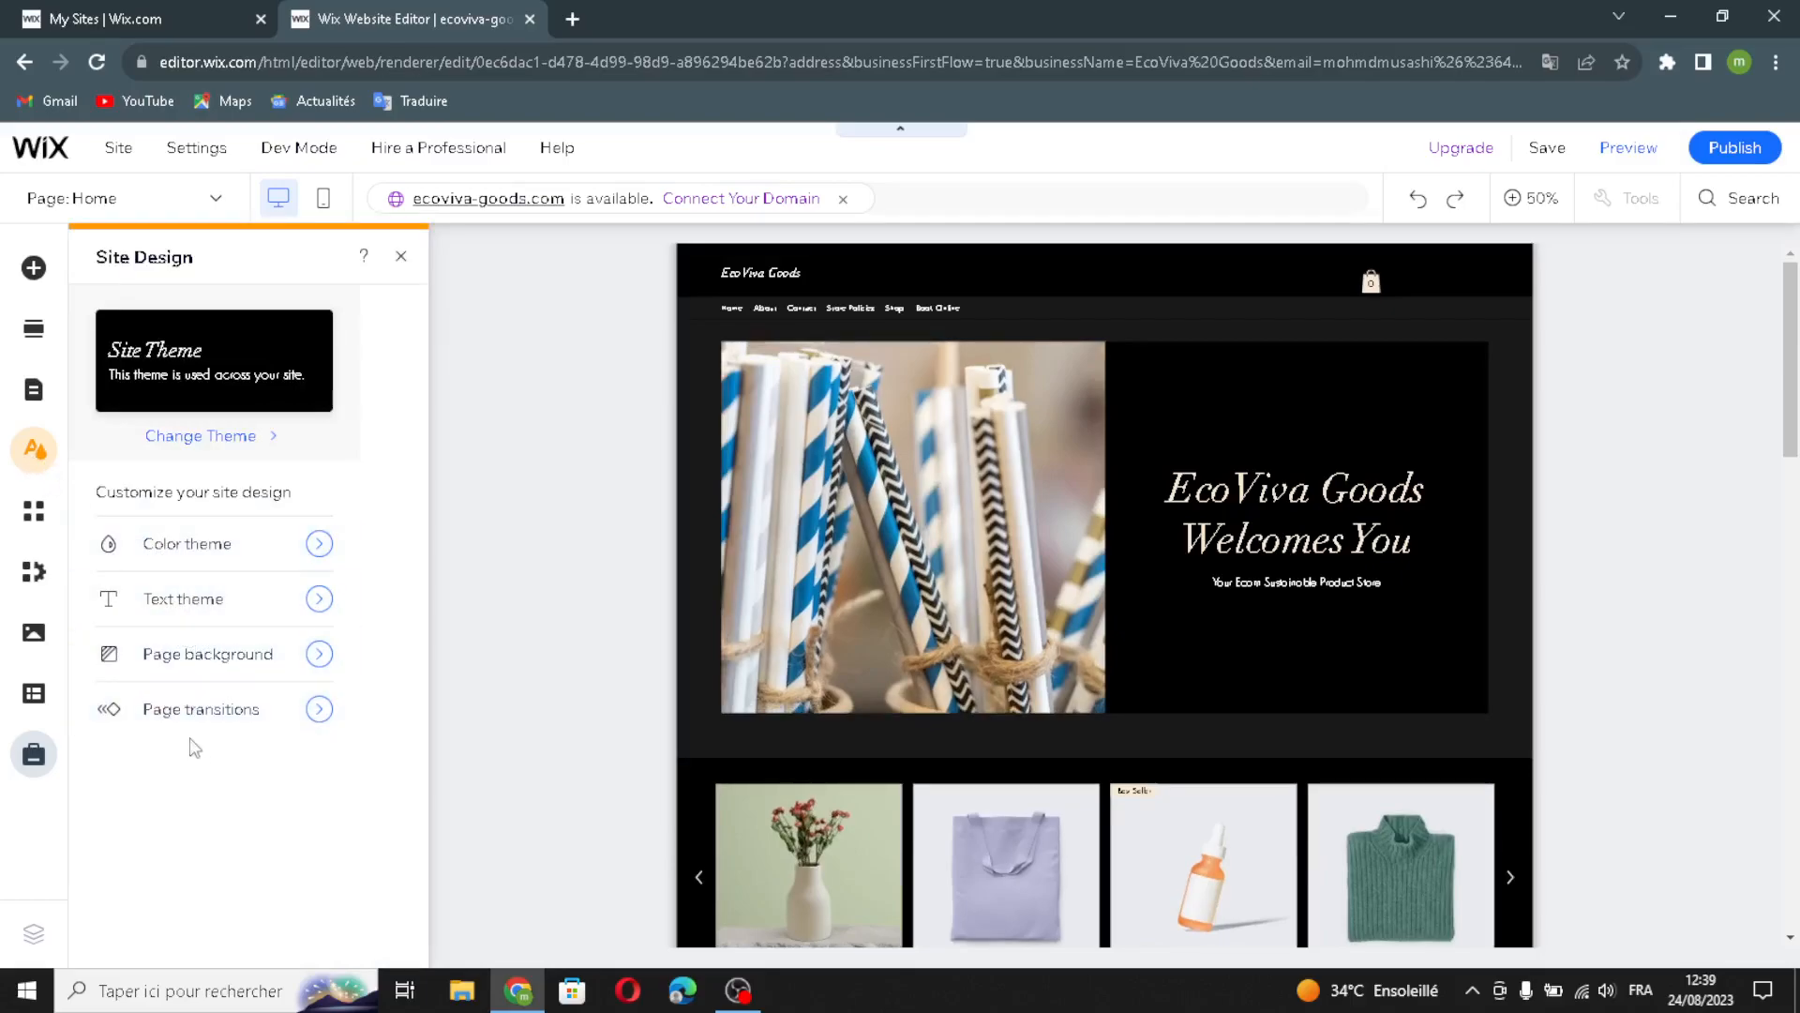
# - Look over the App Market, My Business, Media, CMS and Marketing & SEO tools, and close the last one
pyautogui.click(34, 511)
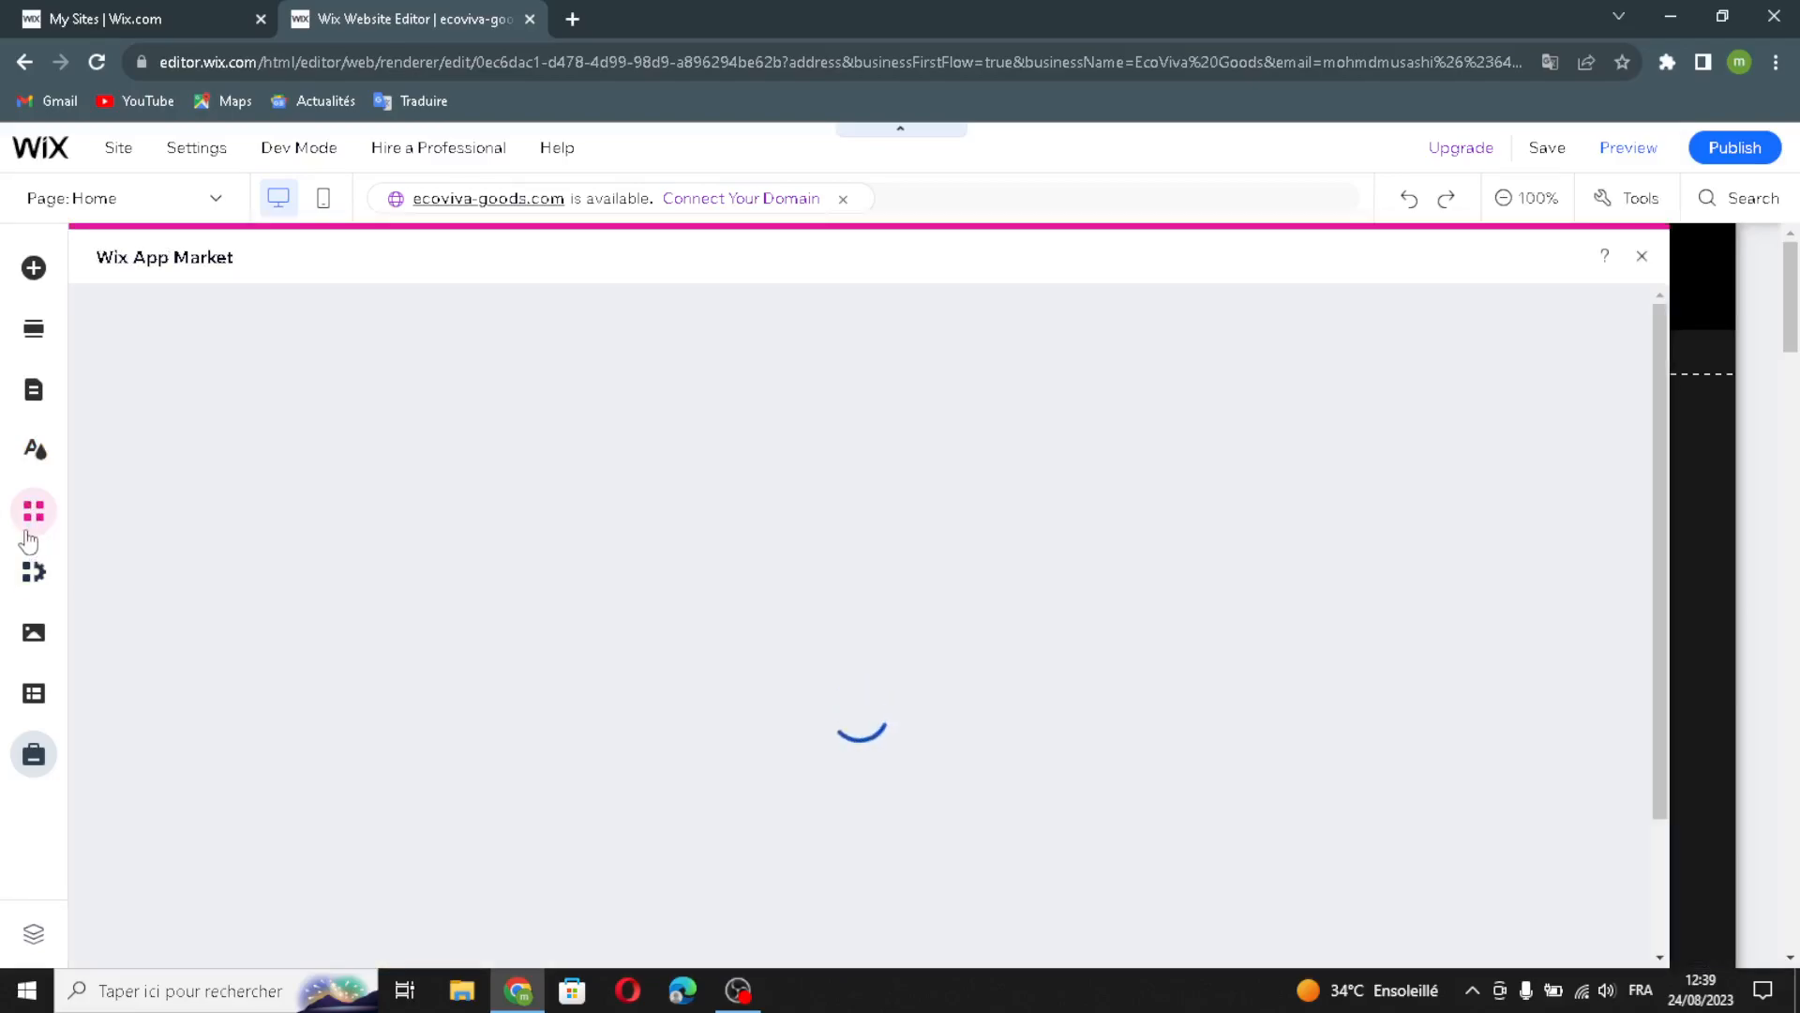
pyautogui.click(28, 578)
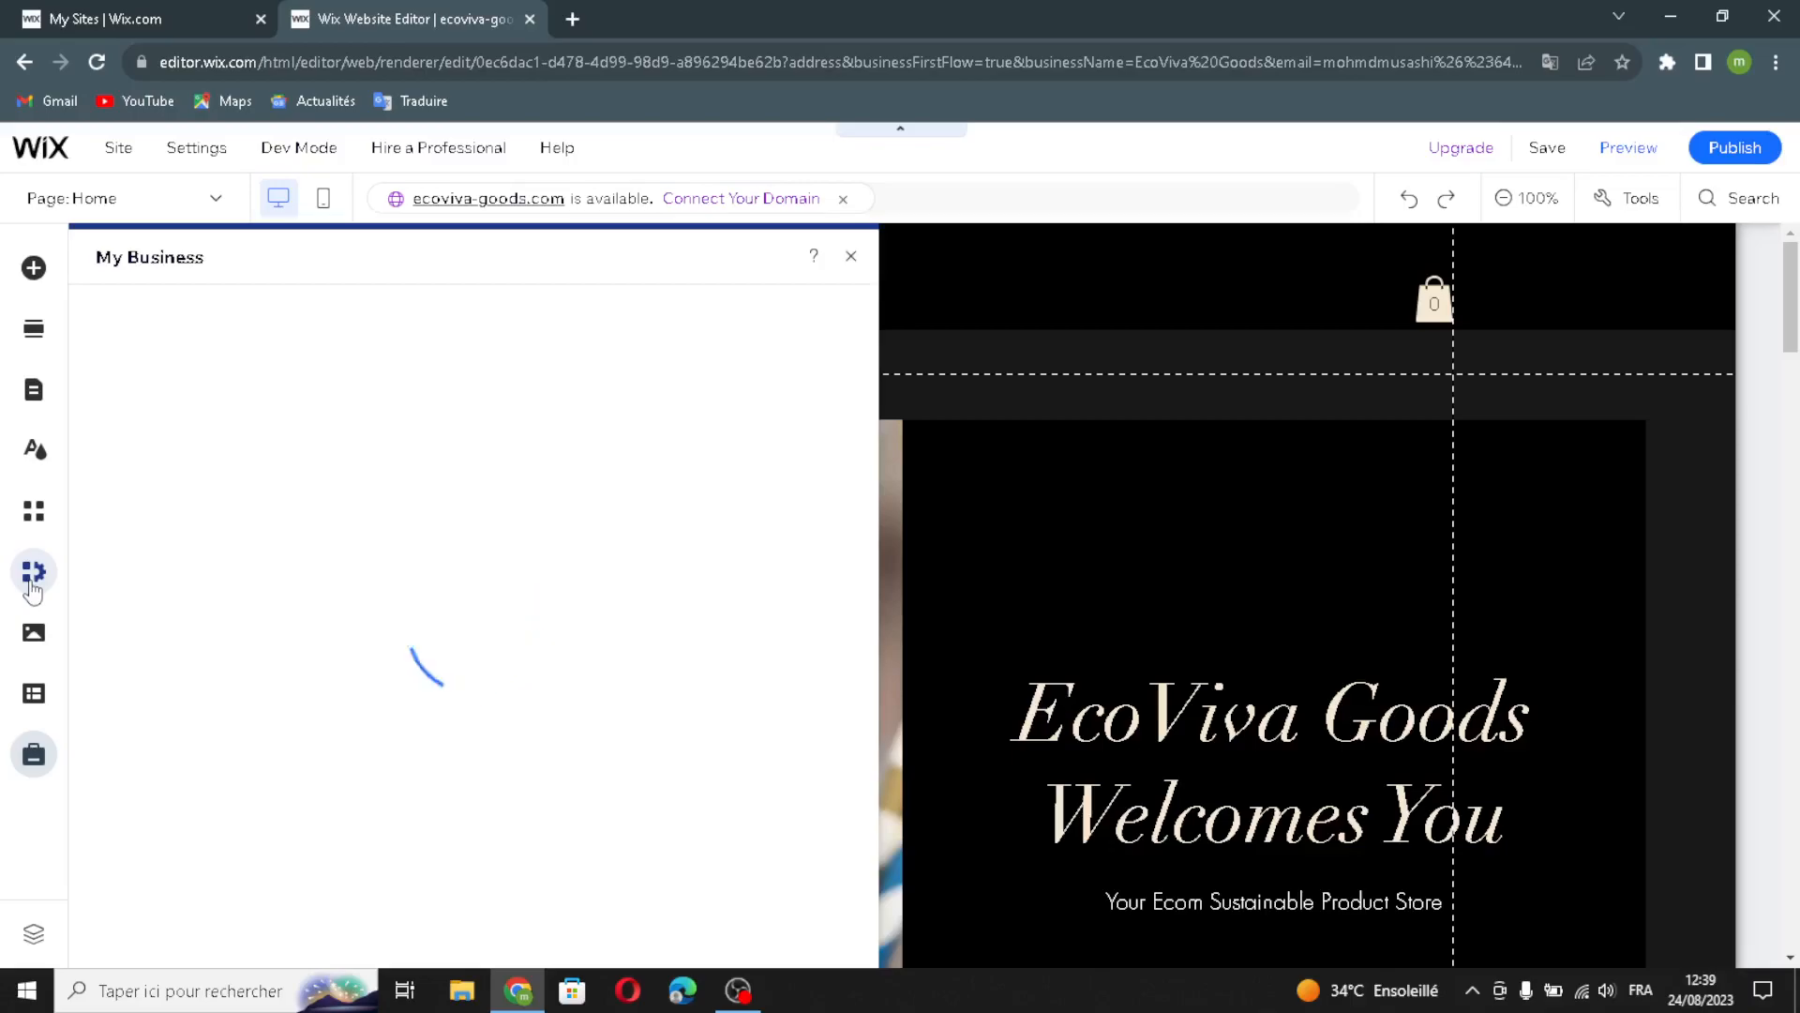
pyautogui.click(35, 635)
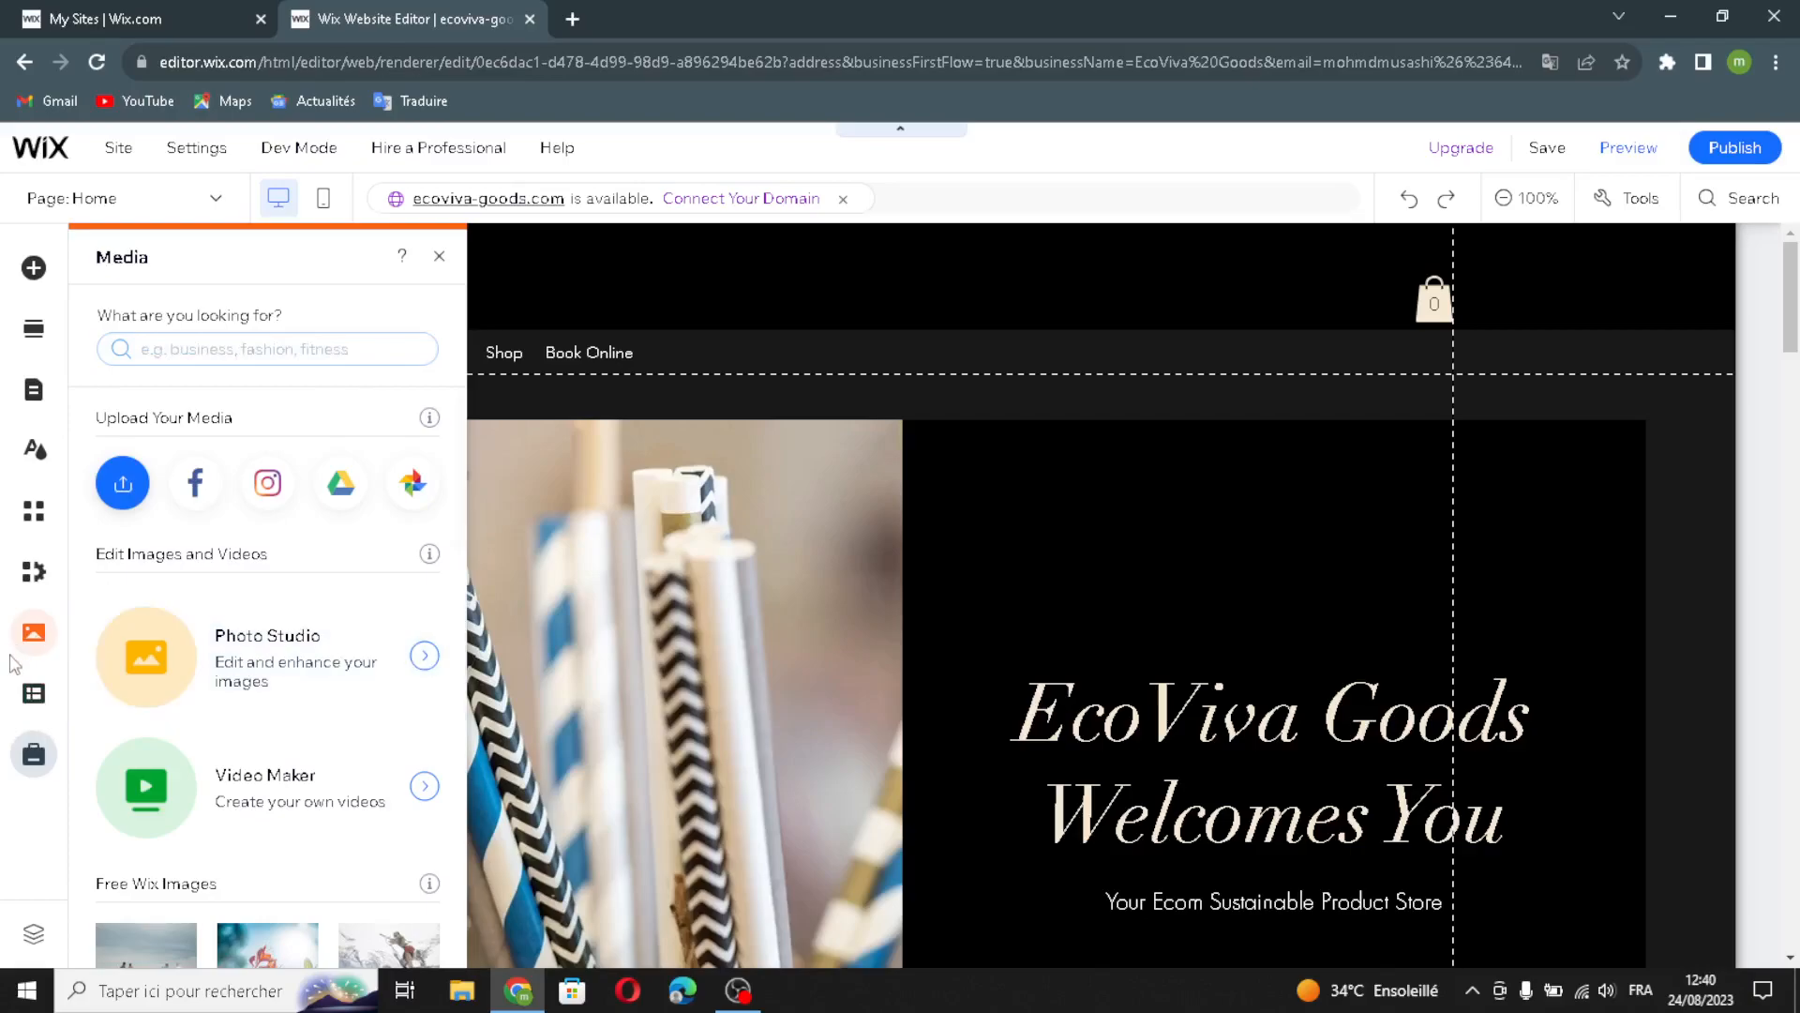
pyautogui.click(28, 693)
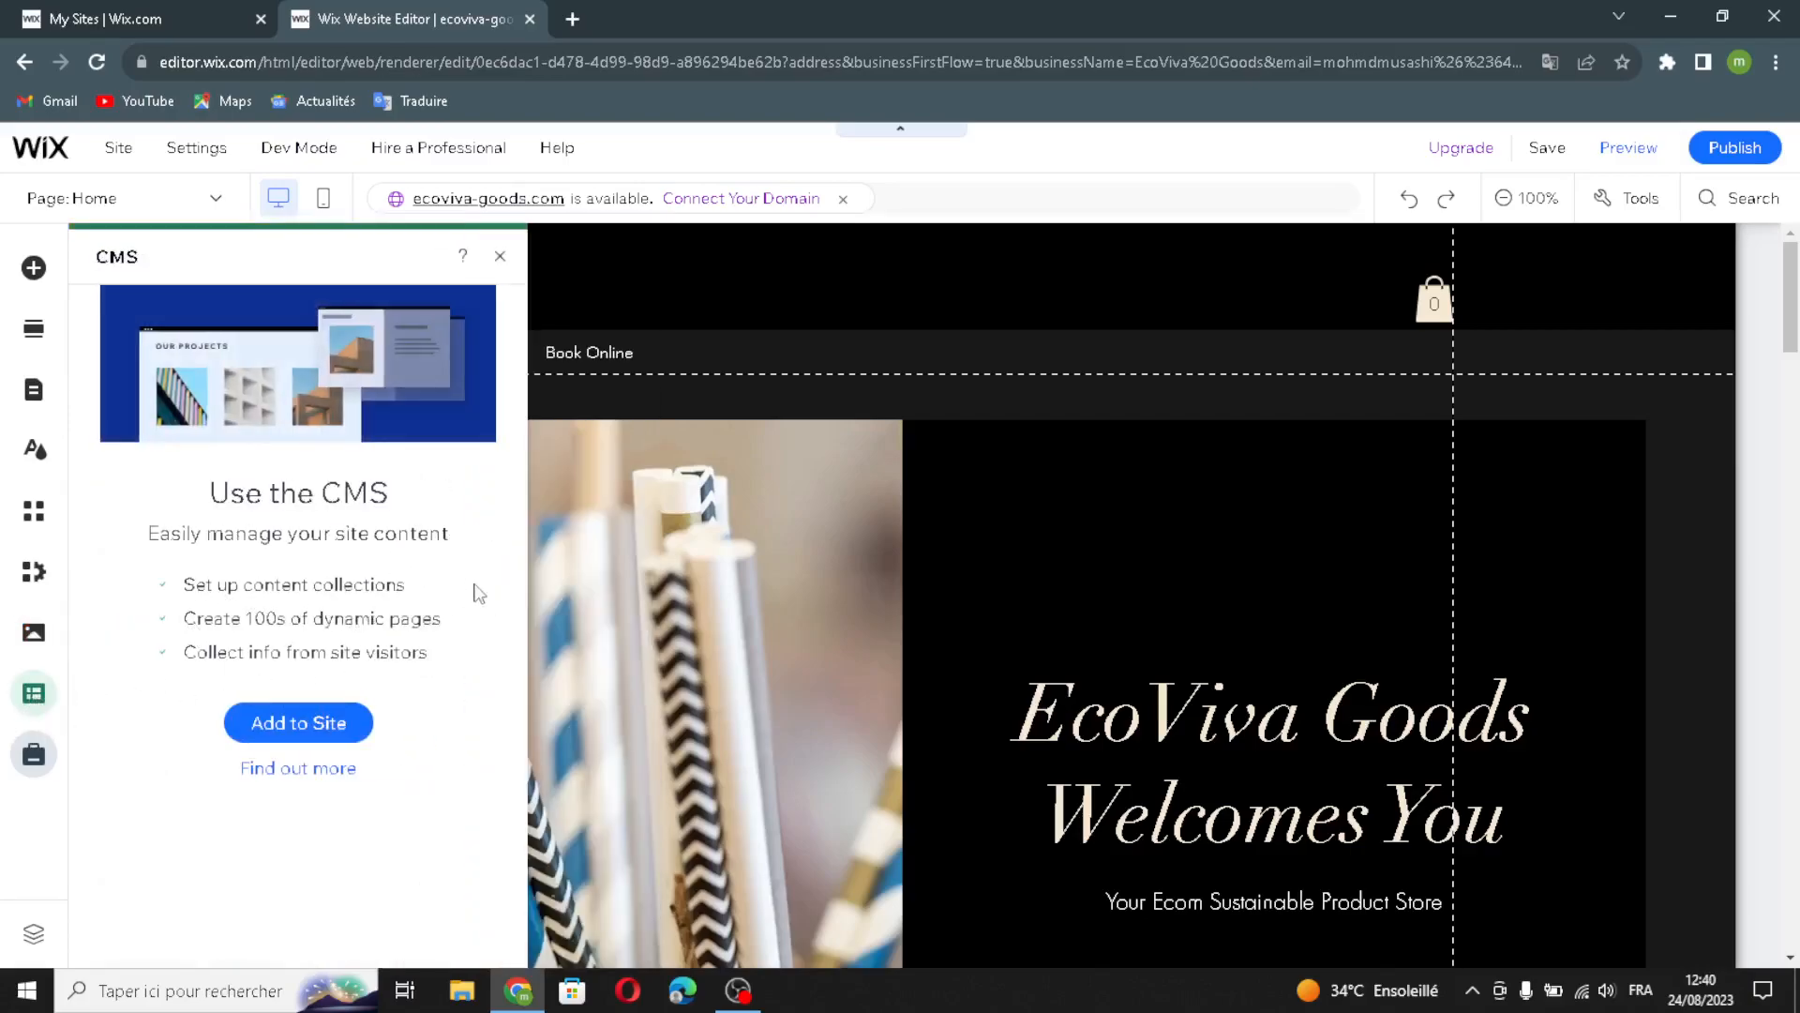
pyautogui.click(38, 762)
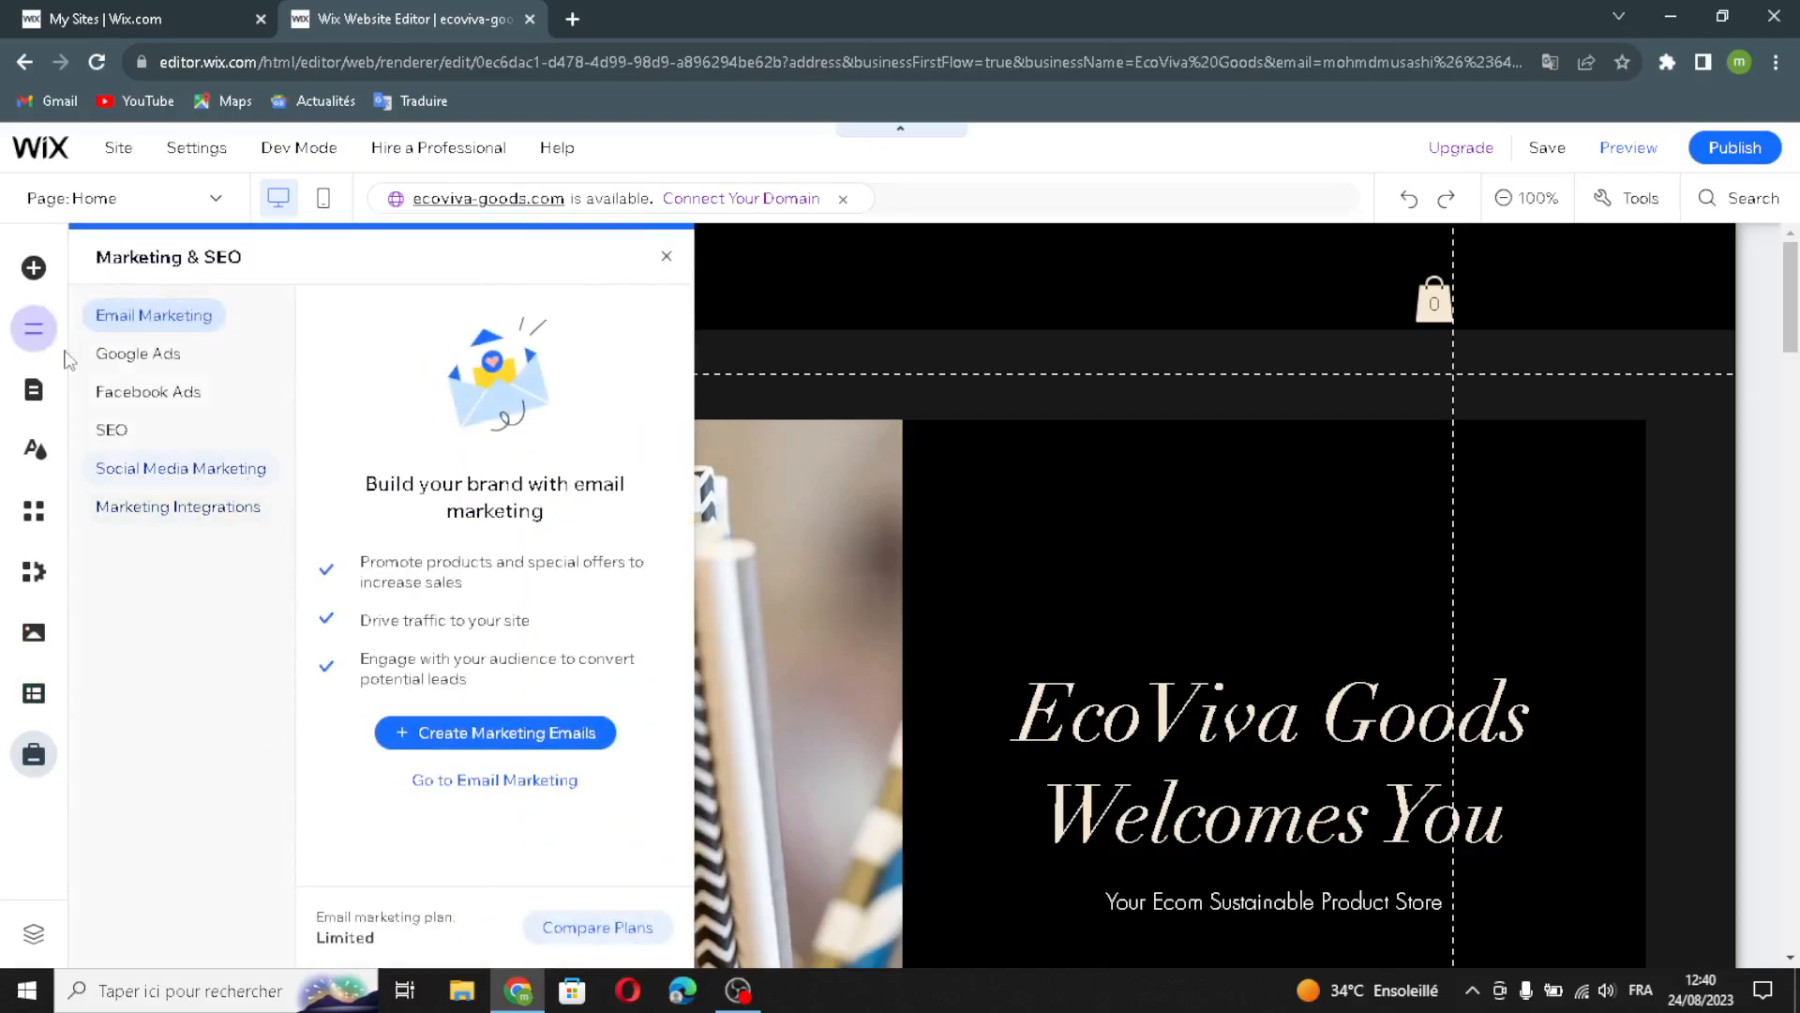
pyautogui.click(667, 256)
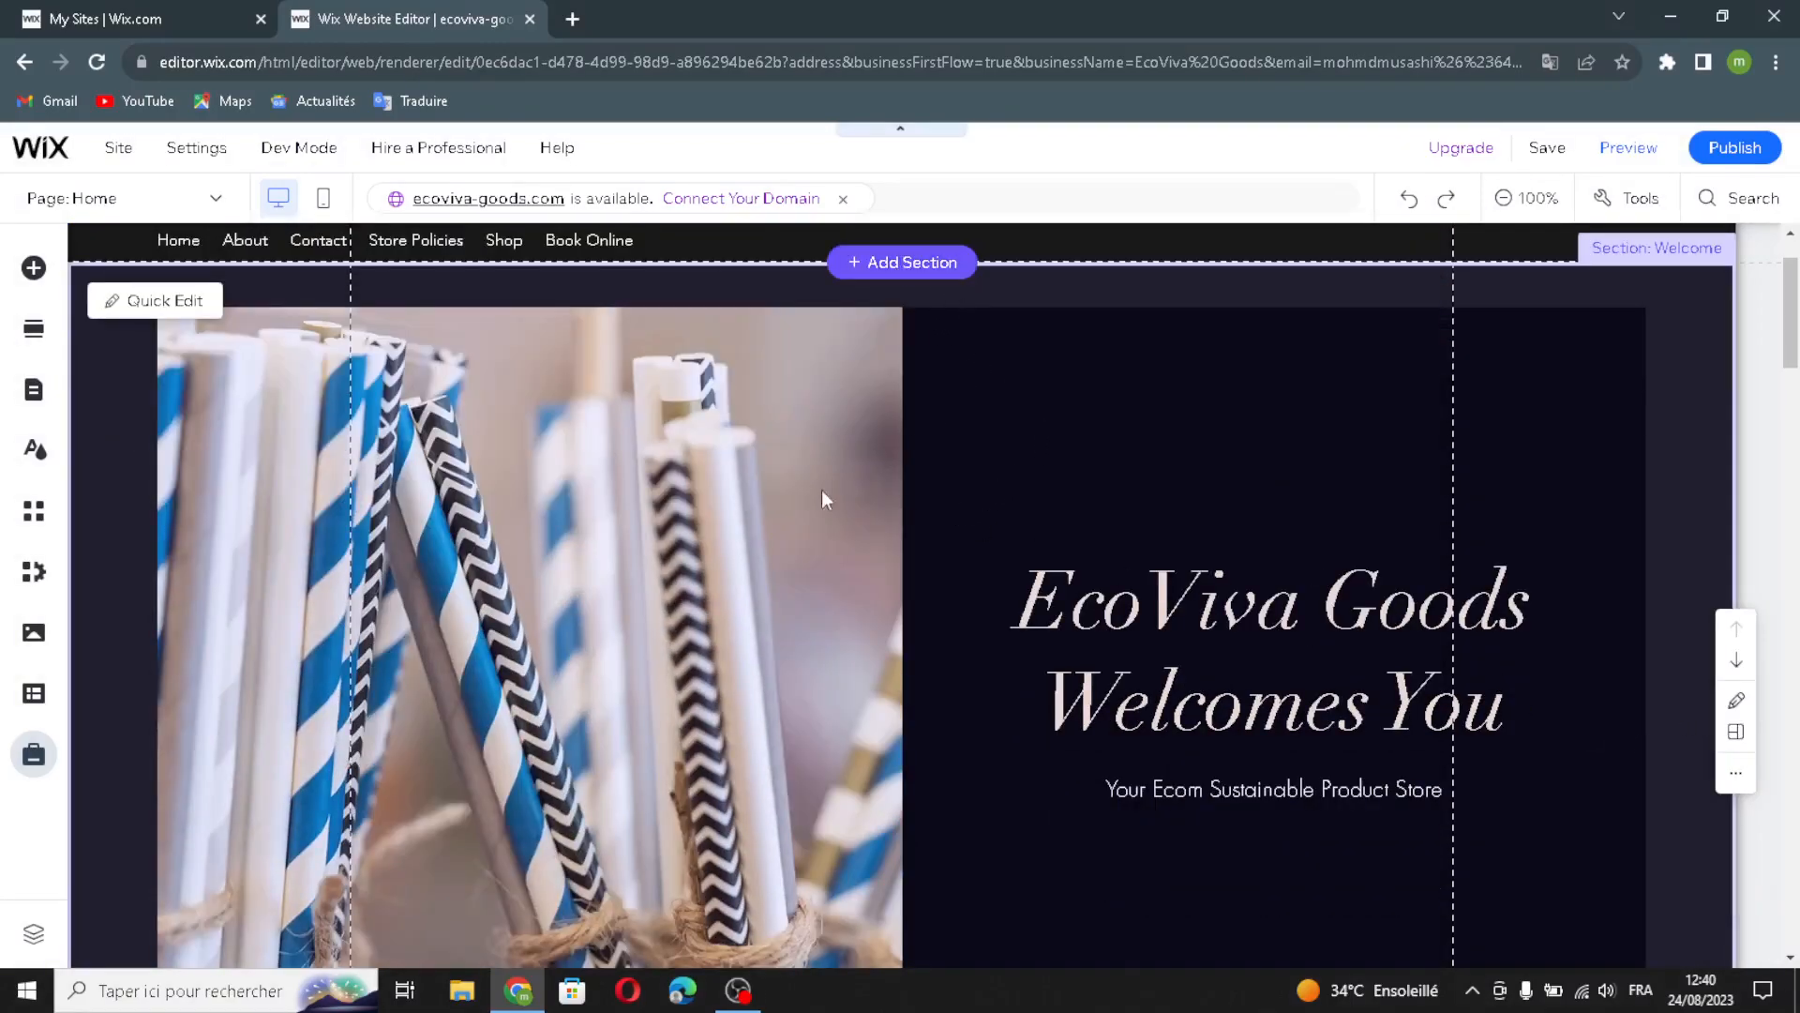
# - Review the home page from the welcome section through the products and services to Our Impact
pyautogui.scroll(-4, 816, 526)
pyautogui.scroll(-7, 807, 544)
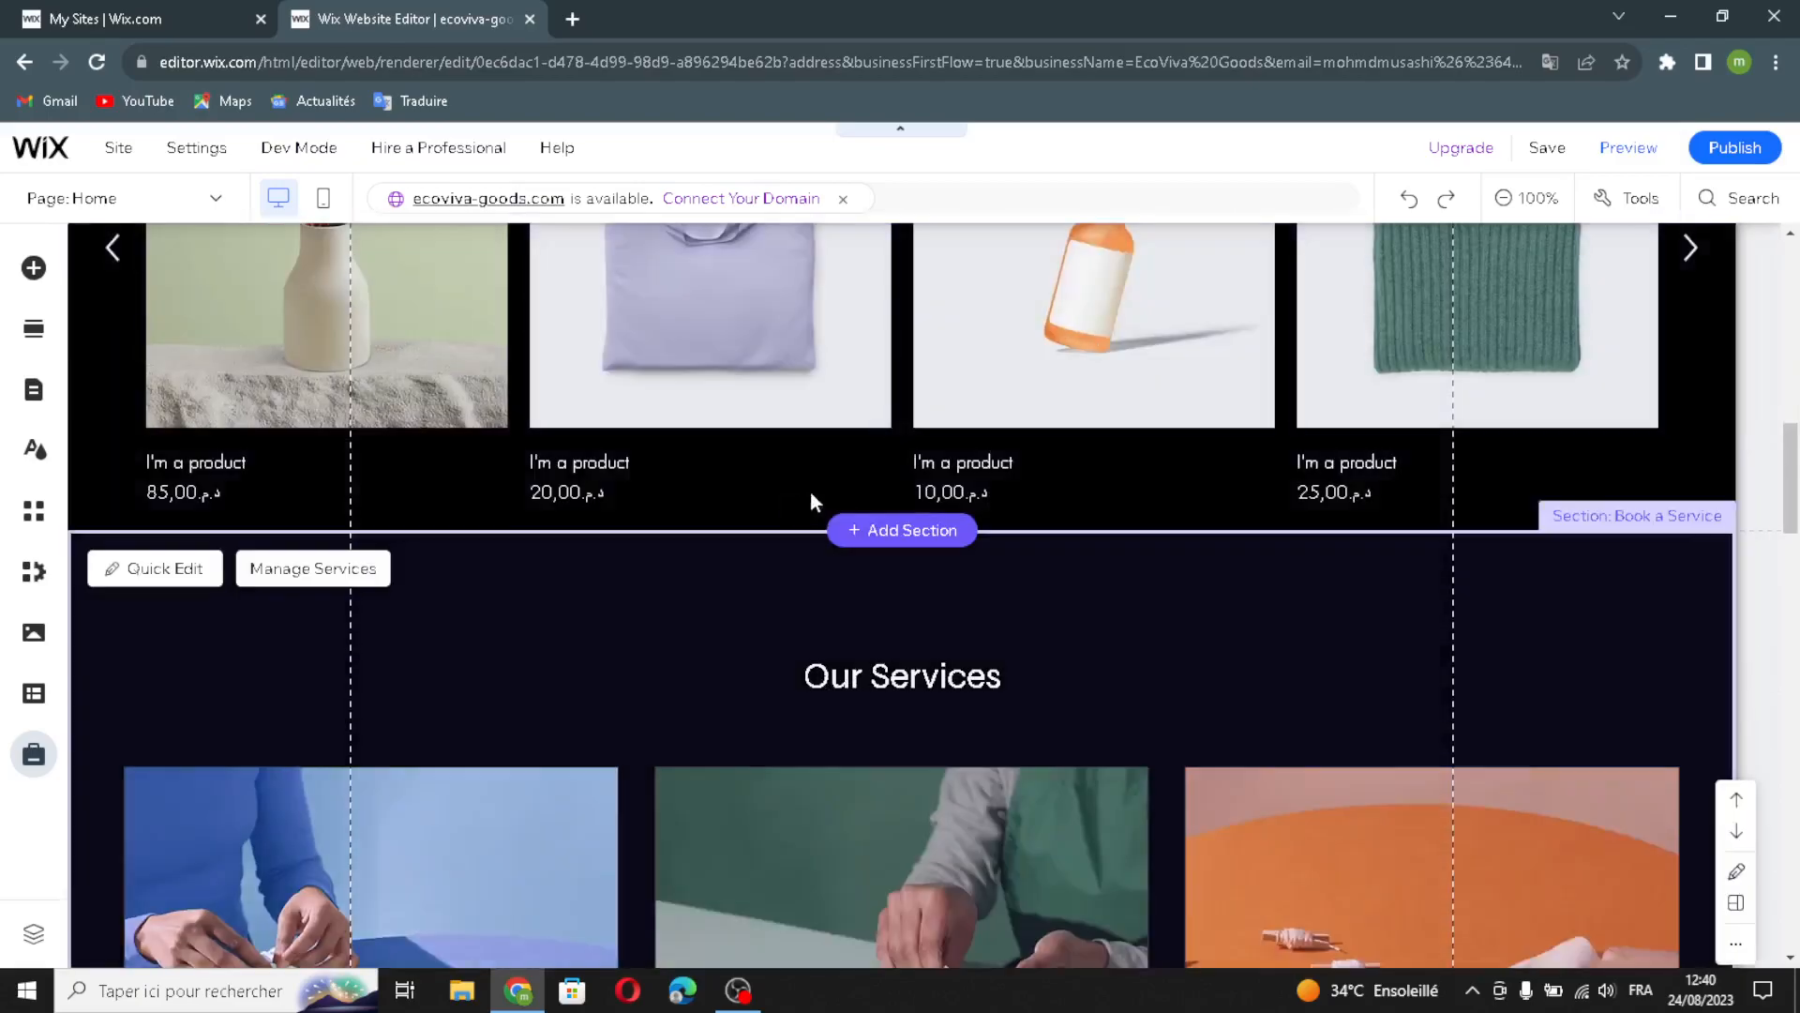
pyautogui.scroll(-7, 914, 666)
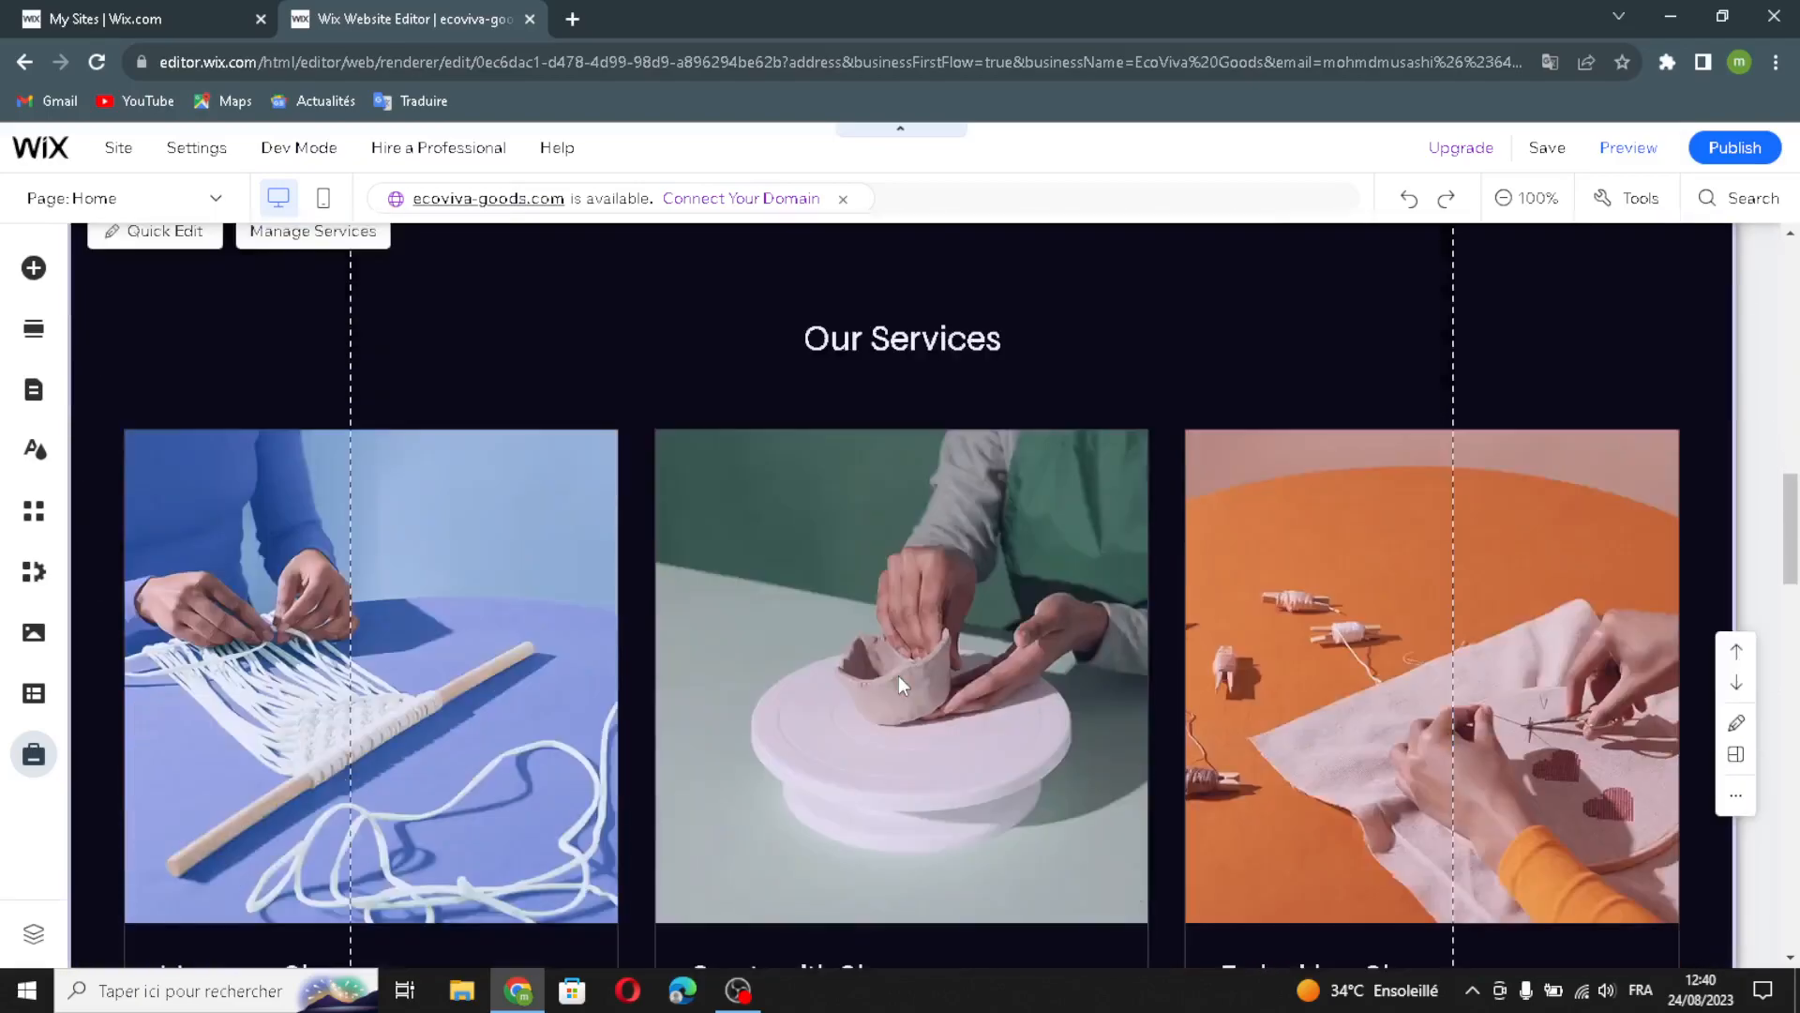
pyautogui.scroll(-6, 969, 622)
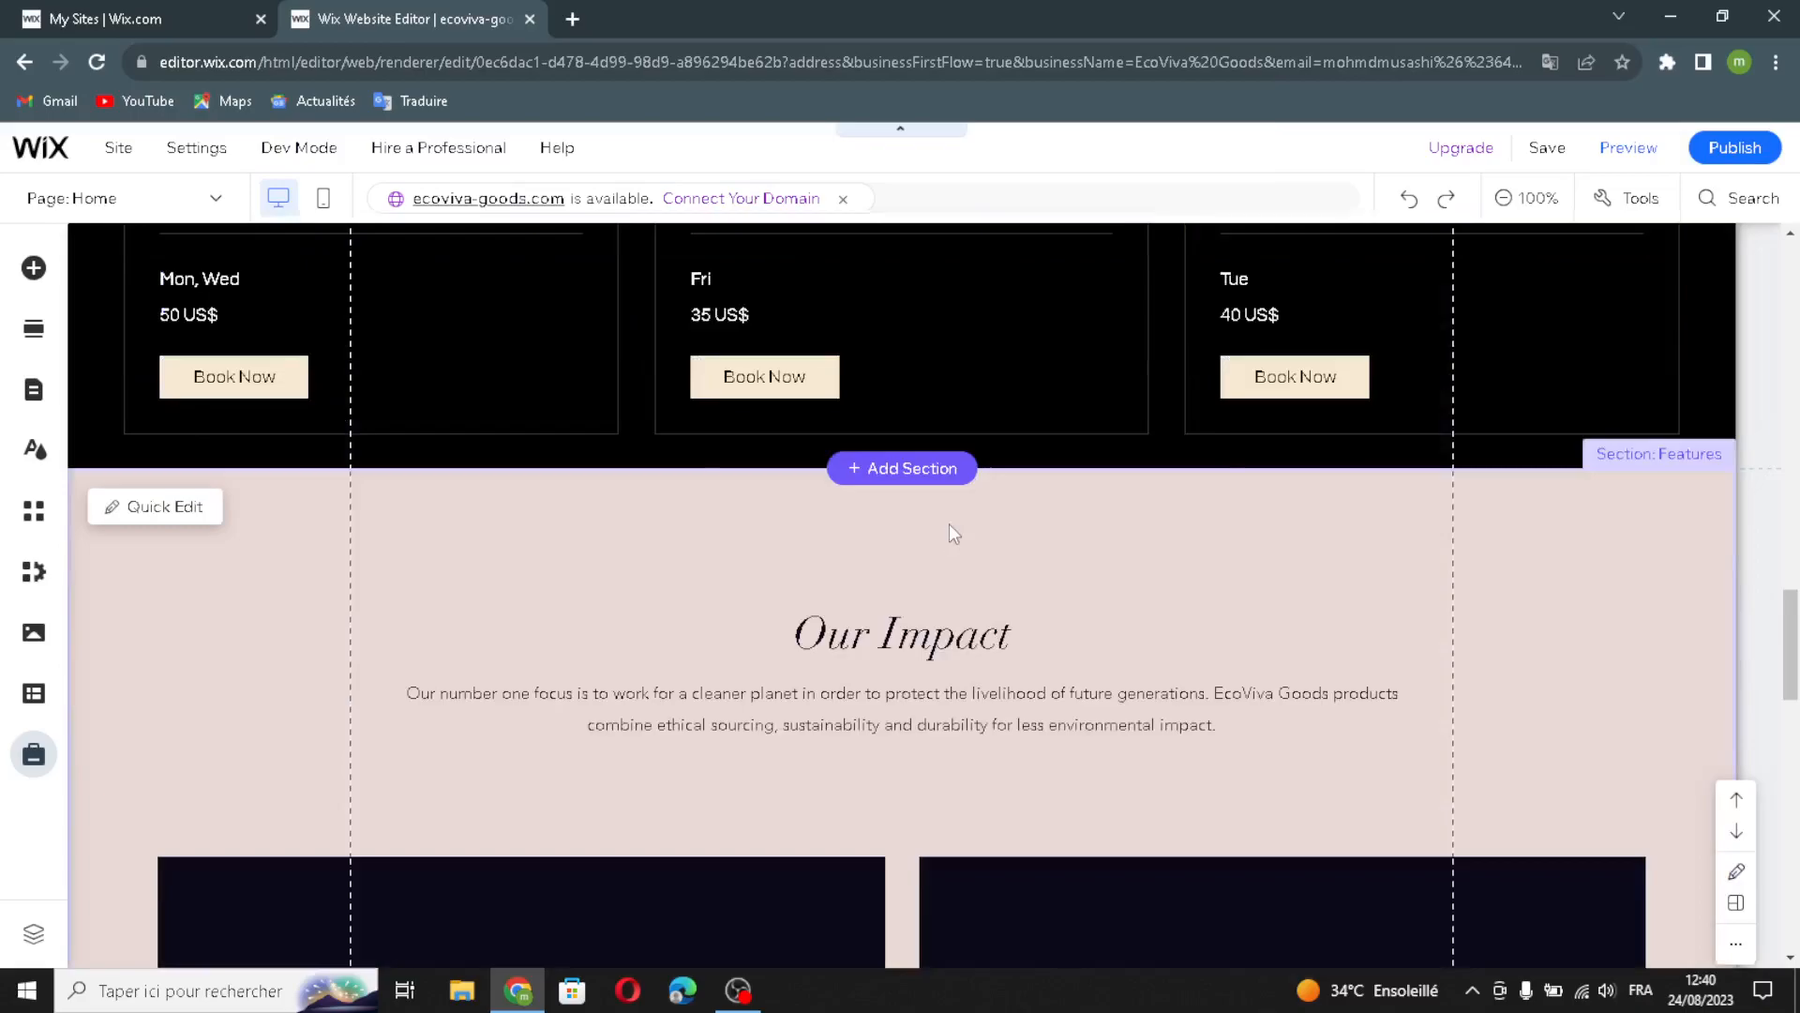
pyautogui.scroll(13, 949, 523)
pyautogui.scroll(7, 1096, 510)
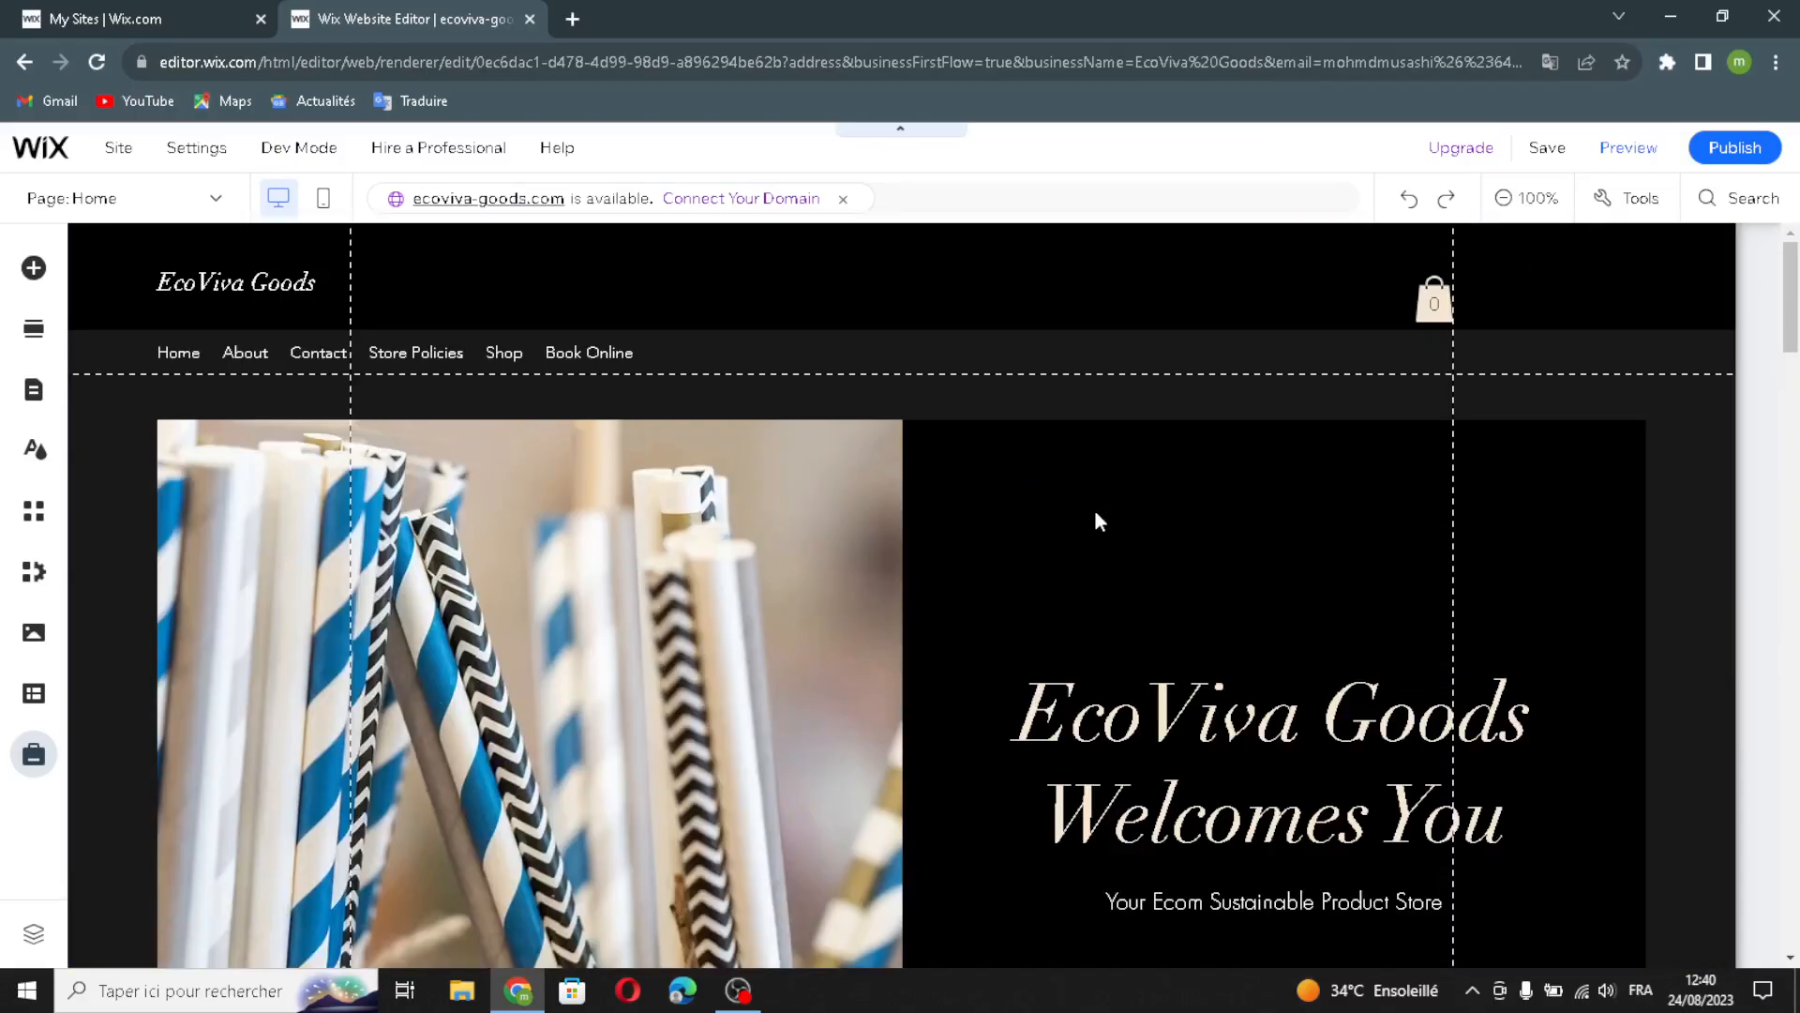
# - Publish the EcoViva Goods site and dismiss the publication message
pyautogui.scroll(-3, 1093, 514)
pyautogui.scroll(-16, 1000, 657)
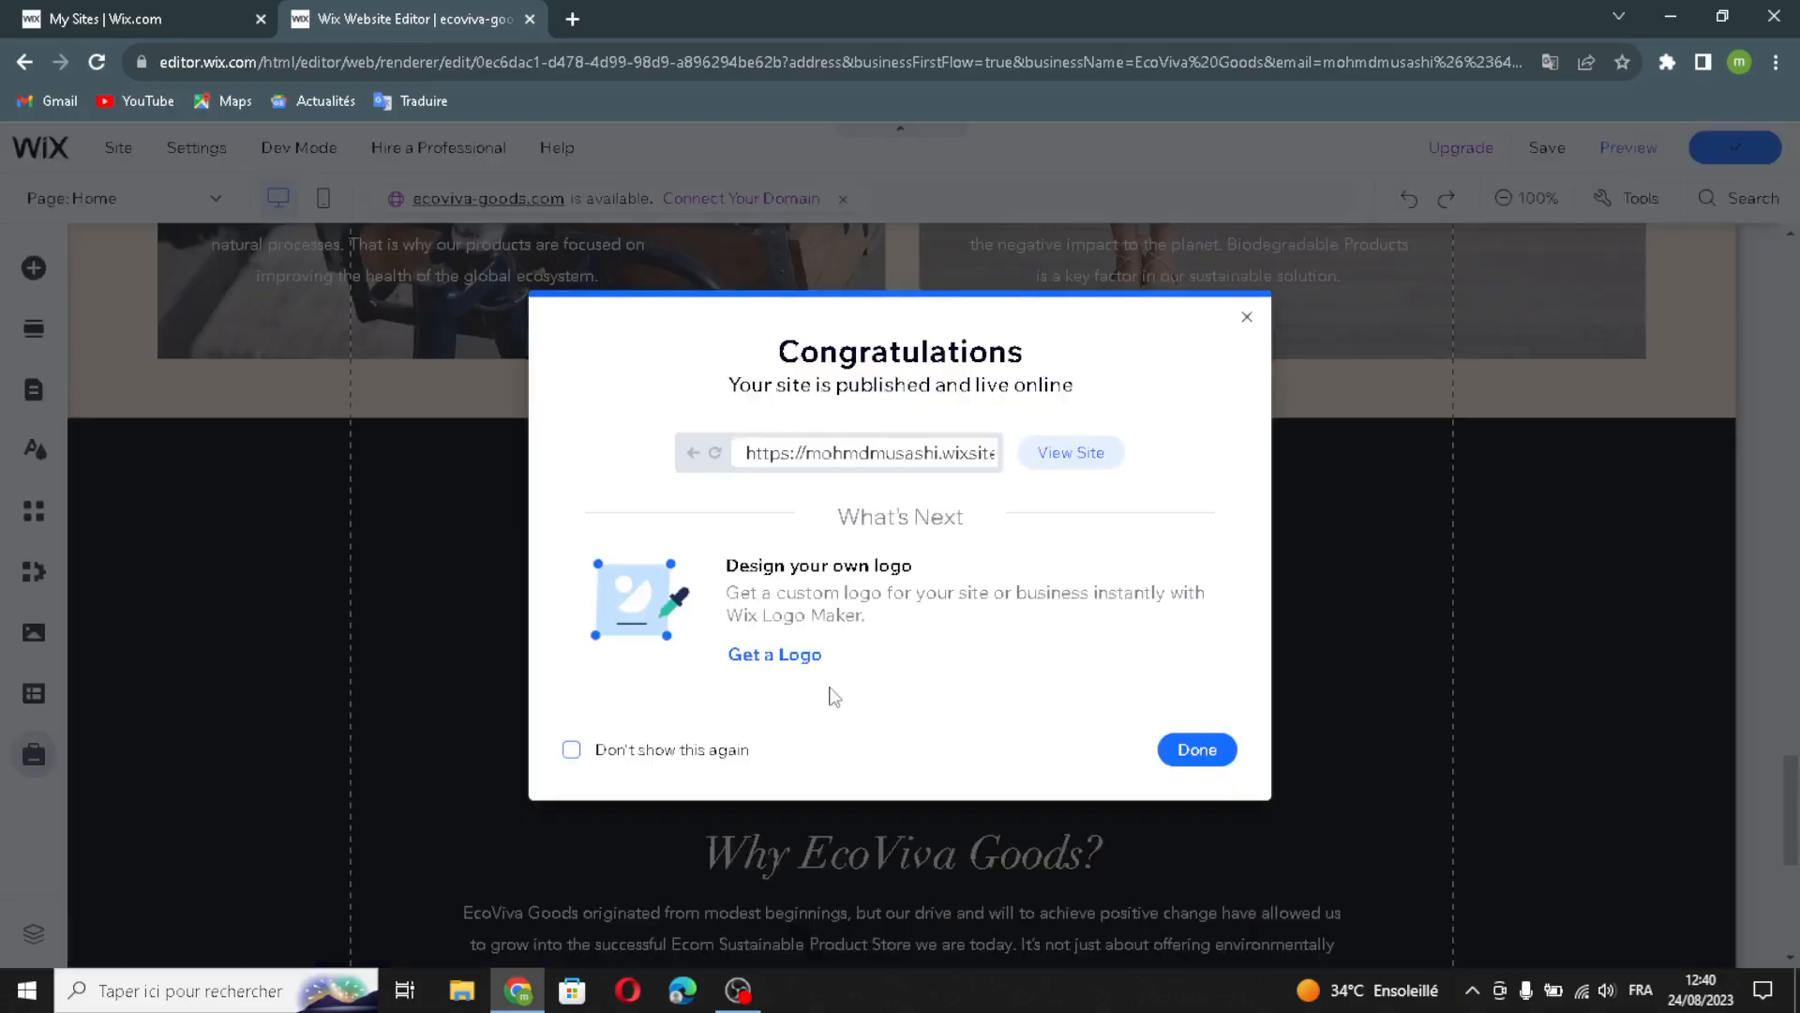
pyautogui.click(1197, 749)
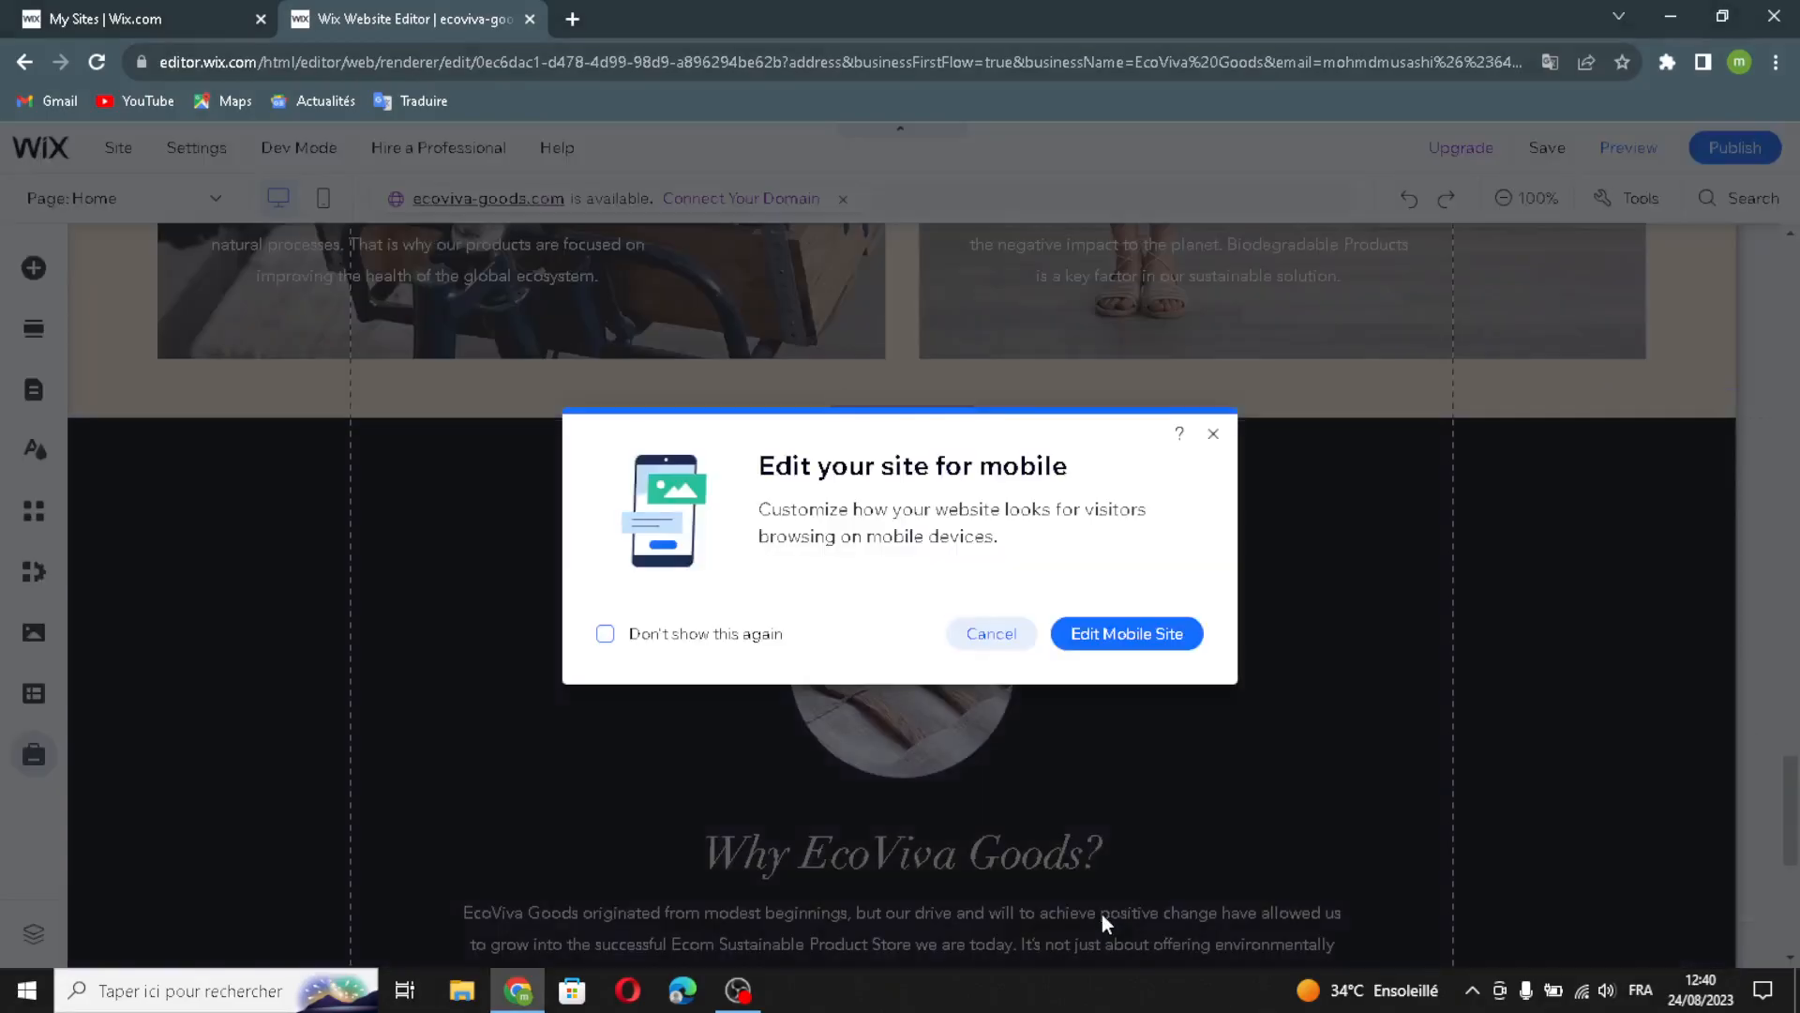